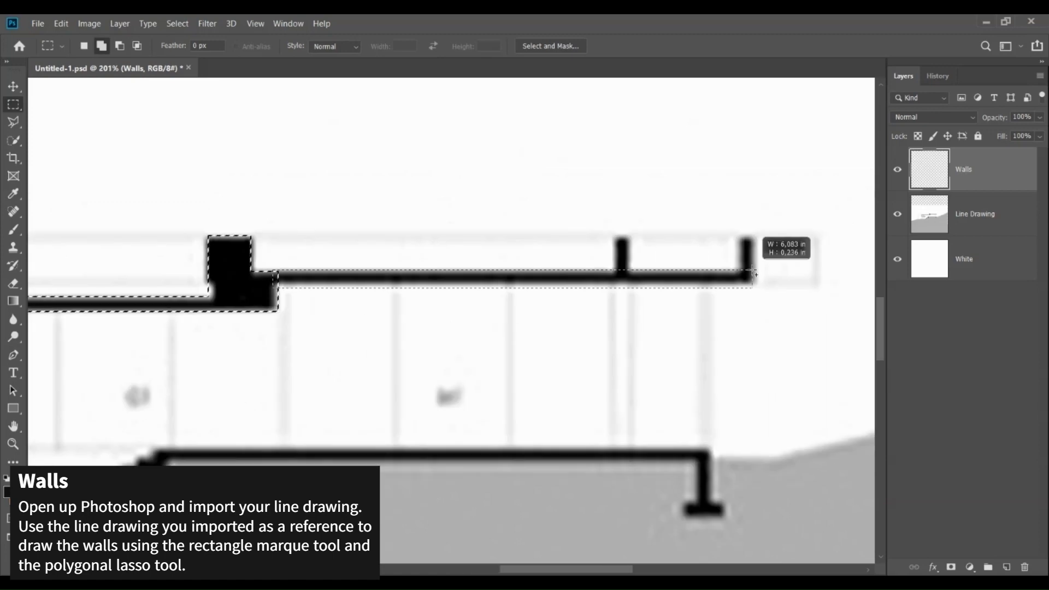
Add the two upstands at the right end of the roof slab to the wall selection with the Rectangular Marquee
{"action": "left_click_drag", "start_coordinate": [758, 234], "coordinate": [756, 235]}
{"action": "left_click_drag", "start_coordinate": [722, 222], "coordinate": [726, 208]}
{"action": "scroll", "coordinate": [727, 206], "scroll_direction": "down", "scroll_amount": 6}
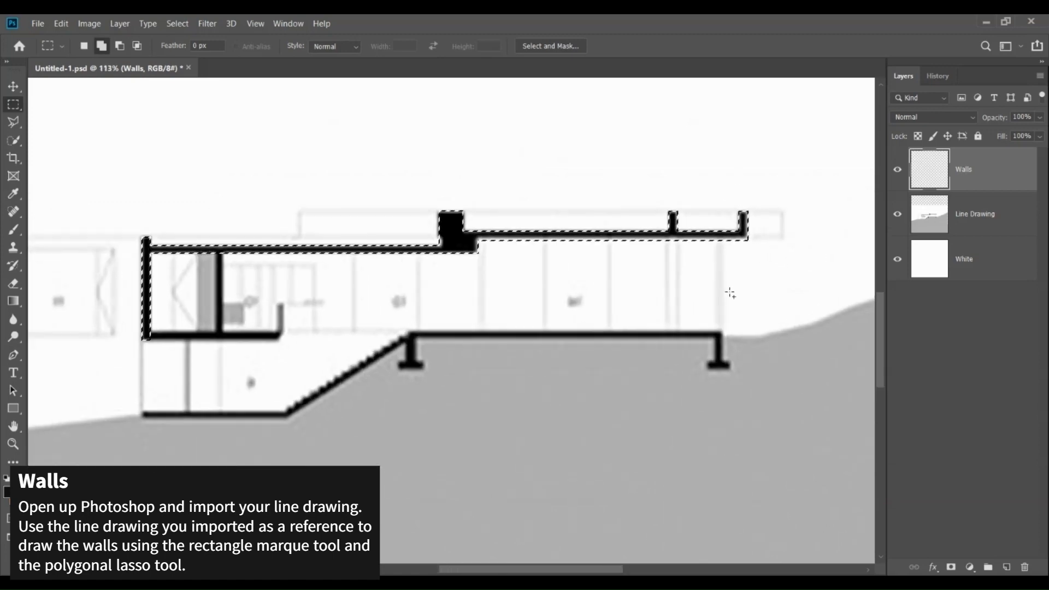
Add the main floor slab over the ground and both its T-shaped footings to the wall selection
{"action": "scroll", "coordinate": [153, 426], "scroll_direction": "up", "scroll_amount": 6}
{"action": "scroll", "coordinate": [153, 426], "scroll_direction": "down", "scroll_amount": 7}
{"action": "scroll", "coordinate": [659, 366], "scroll_direction": "up", "scroll_amount": 9}
{"action": "left_click_drag", "start_coordinate": [679, 285], "coordinate": [680, 284]}
{"action": "scroll", "coordinate": [842, 279], "scroll_direction": "down", "scroll_amount": 3}
{"action": "left_click_drag", "start_coordinate": [220, 284], "coordinate": [679, 296]}
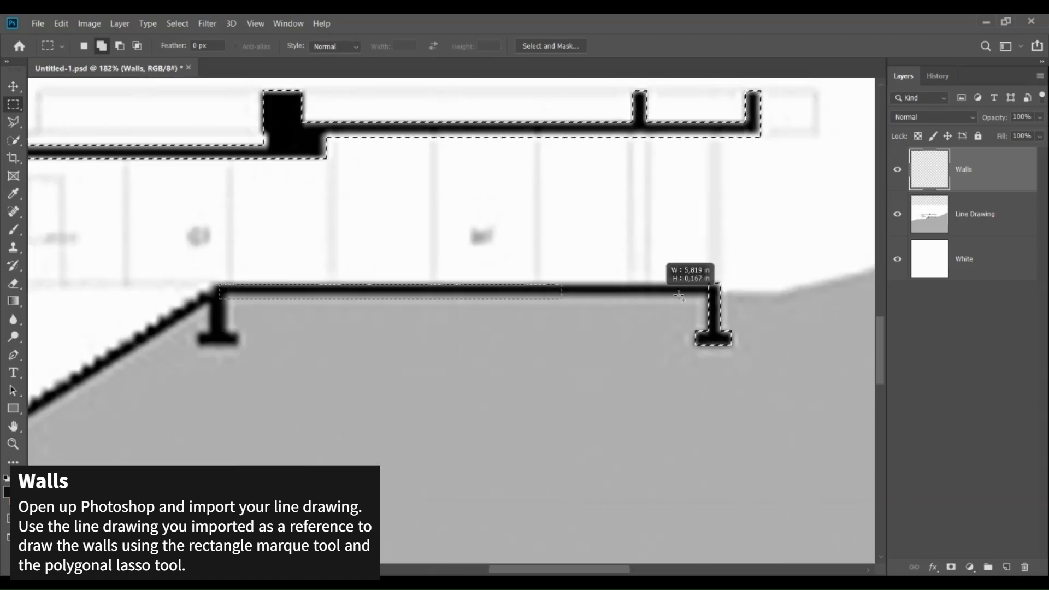
{"action": "left_click_drag", "start_coordinate": [250, 289], "coordinate": [239, 290]}
{"action": "scroll", "coordinate": [115, 327], "scroll_direction": "up", "scroll_amount": 7}
{"action": "left_click_drag", "start_coordinate": [278, 339], "coordinate": [355, 367]}
{"action": "left_click_drag", "start_coordinate": [343, 349], "coordinate": [303, 248]}
Add the lowest floor slab, about 3.25 in wide and 0.15 in high, to the wall selection
{"action": "scroll", "coordinate": [304, 255], "scroll_direction": "up", "scroll_amount": 6}
{"action": "scroll", "coordinate": [304, 255], "scroll_direction": "down", "scroll_amount": 10}
{"action": "scroll", "coordinate": [115, 295], "scroll_direction": "up", "scroll_amount": 8}
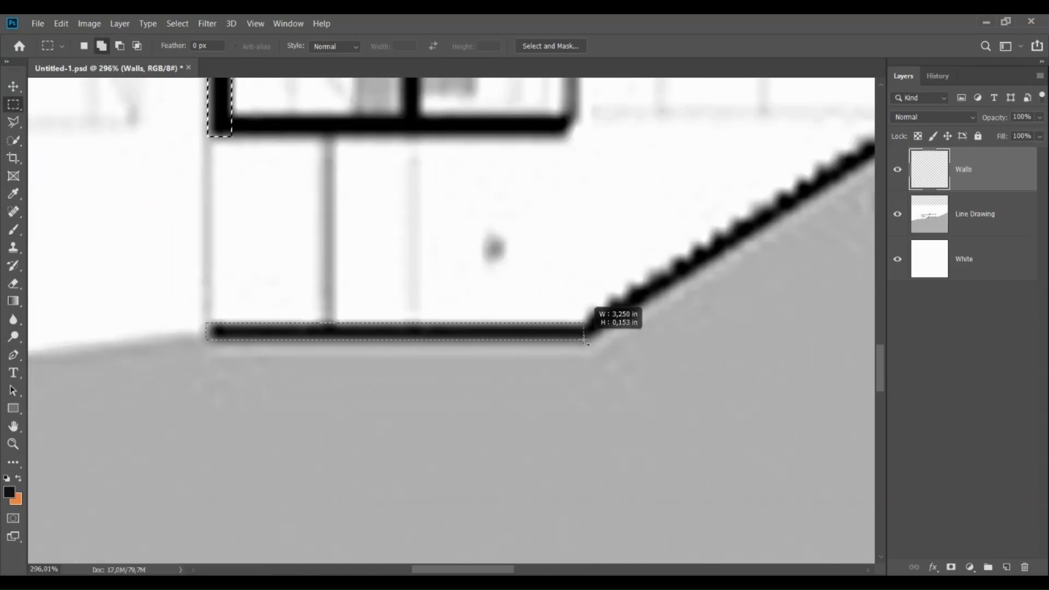
{"action": "left_click_drag", "start_coordinate": [584, 340], "coordinate": [585, 340]}
{"action": "scroll", "coordinate": [585, 341], "scroll_direction": "down", "scroll_amount": 8}
Add the left room's floor slab, its interior wall and the short upstand at its end to the wall selection
{"action": "scroll", "coordinate": [109, 308], "scroll_direction": "up", "scroll_amount": 9}
{"action": "left_click_drag", "start_coordinate": [103, 307], "coordinate": [491, 201]}
{"action": "scroll", "coordinate": [494, 273], "scroll_direction": "down", "scroll_amount": 4}
{"action": "left_click_drag", "start_coordinate": [369, 208], "coordinate": [384, 376]}
{"action": "scroll", "coordinate": [330, 350], "scroll_direction": "down", "scroll_amount": 6}
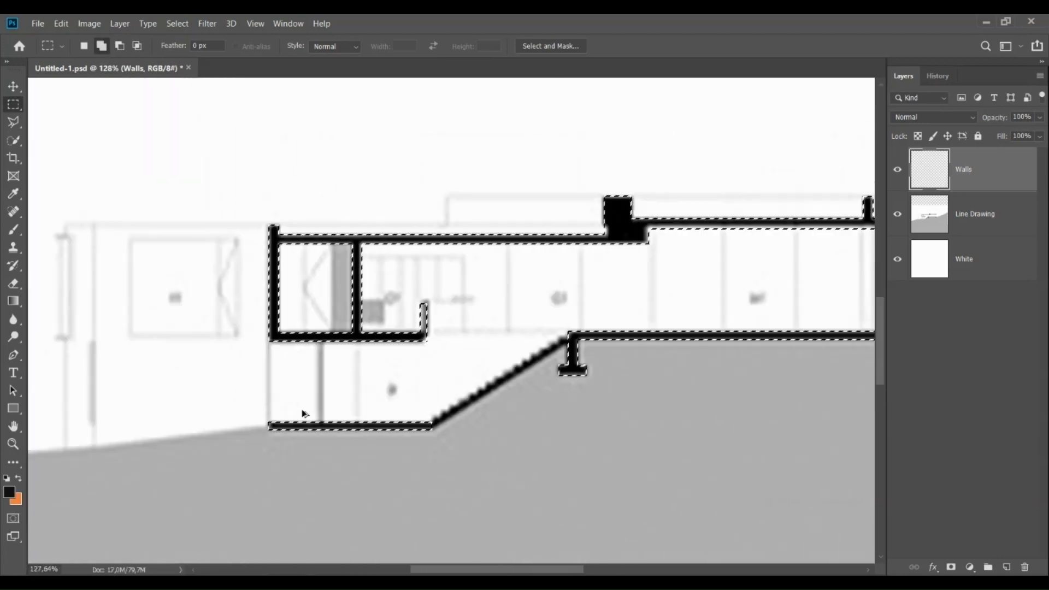
Fill the selected walls with black on the Walls layer and deselect
{"action": "scroll", "coordinate": [303, 414], "scroll_direction": "down", "scroll_amount": 2}
{"action": "scroll", "coordinate": [876, 261], "scroll_direction": "up", "scroll_amount": 3}
{"action": "key", "text": "shift+F5"}
{"action": "left_click", "coordinate": [765, 171]}
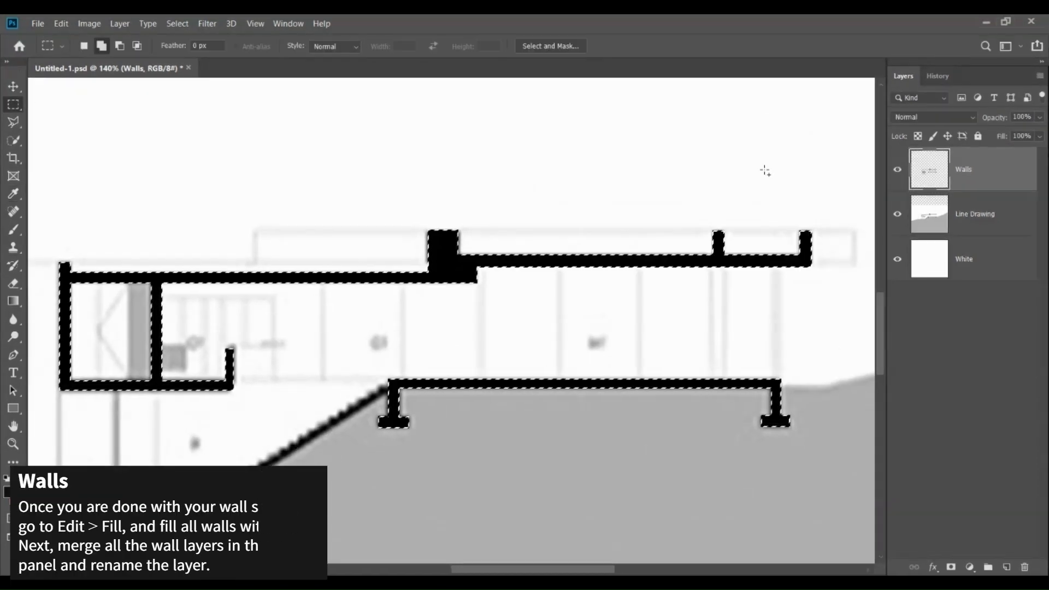
{"action": "key", "text": "ctrl+d"}
On a new layer, outline the lowest two stair steps with the Polygonal Lasso, fill them with black and deselect
{"action": "scroll", "coordinate": [229, 458], "scroll_direction": "up", "scroll_amount": 5}
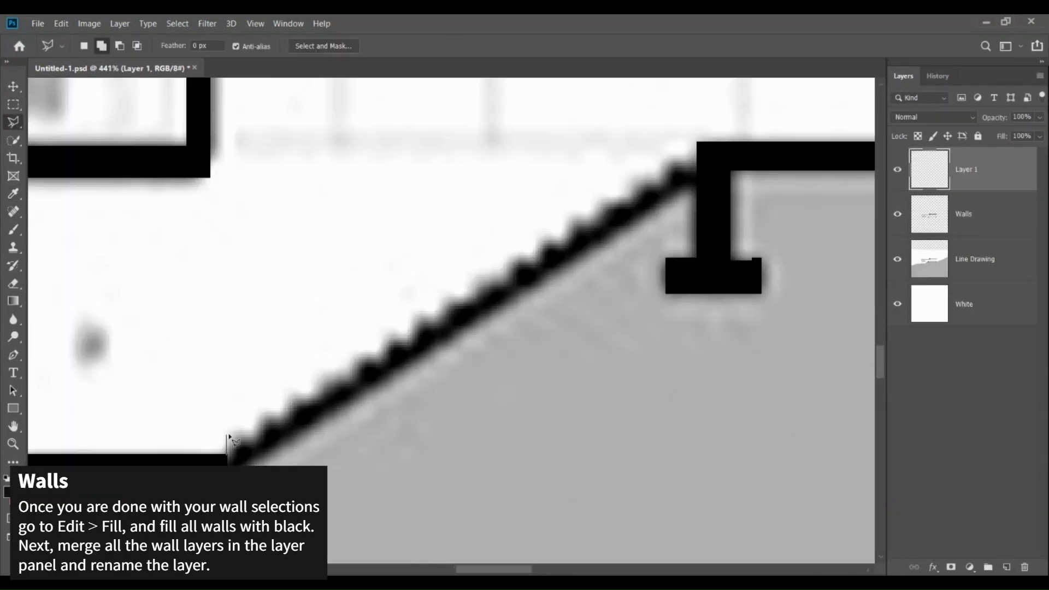
{"action": "scroll", "coordinate": [227, 482], "scroll_direction": "up", "scroll_amount": 3}
{"action": "scroll", "coordinate": [227, 486], "scroll_direction": "down", "scroll_amount": 3}
{"action": "left_click", "coordinate": [60, 24]}
{"action": "left_click", "coordinate": [103, 229]}
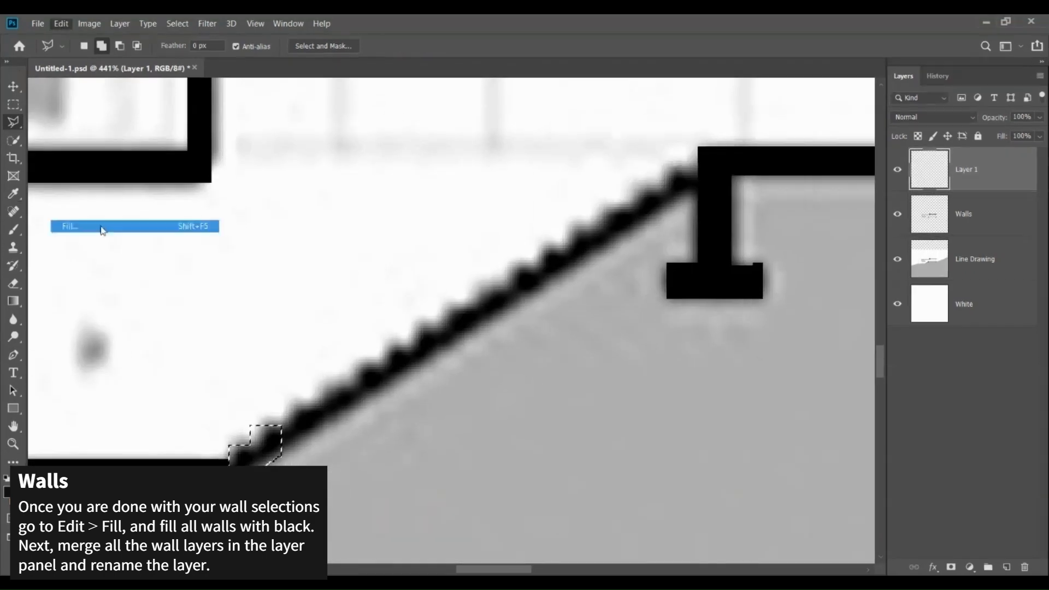
{"action": "left_click", "coordinate": [765, 171]}
{"action": "key", "text": "ctrl+d"}
Hide the Line Drawing layer, duplicate the stair piece up the slope and merge the stair layers
{"action": "left_click", "coordinate": [897, 259]}
{"action": "left_click", "coordinate": [11, 88]}
{"action": "left_click_drag", "start_coordinate": [248, 440], "coordinate": [274, 438]}
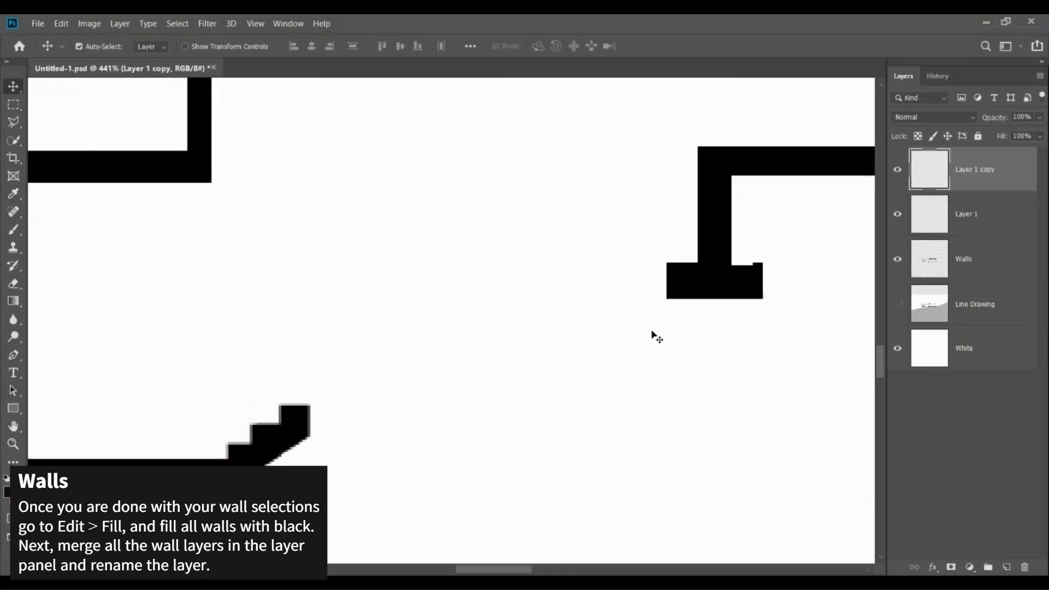
{"action": "left_click_drag", "start_coordinate": [360, 376], "coordinate": [379, 373]}
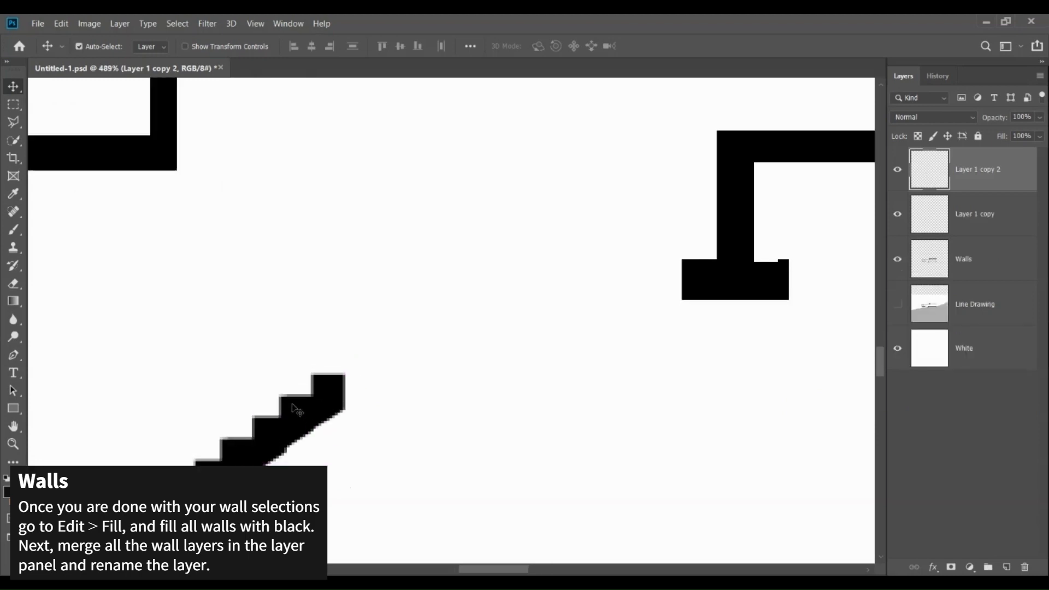
{"action": "key", "text": "Down"}
{"action": "left_click", "coordinate": [977, 207], "text": "shift"}
{"action": "key", "text": "ctrl+e"}
Duplicate the merged stair piece up the slope, nudge it into line with the lower steps and merge both layers
{"action": "left_click_drag", "start_coordinate": [258, 452], "coordinate": [375, 351]}
{"action": "key", "text": "Left"}
{"action": "key", "text": "Down"}
{"action": "key", "text": "Down"}
{"action": "key", "text": "Down"}
{"action": "key", "text": "Down"}
{"action": "key", "text": "Down"}
{"action": "key", "text": "Down"}
{"action": "key", "text": "Down"}
{"action": "left_click", "coordinate": [978, 202], "text": "shift"}
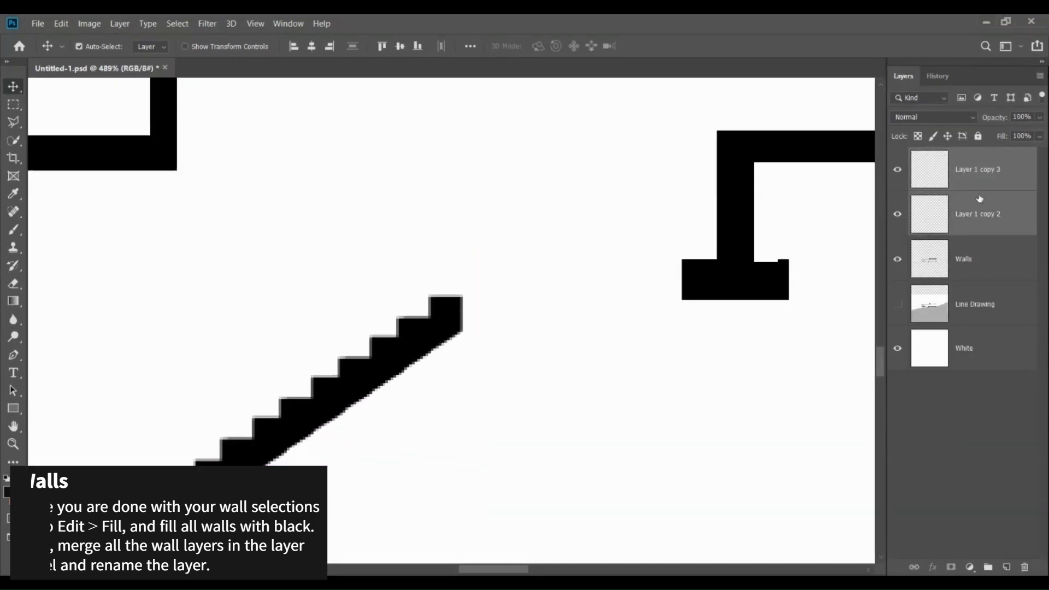
{"action": "key", "text": "ctrl+e"}
Duplicate the lengthened stair run to continue it up towards the main floor slab and merge the two stair layers
{"action": "left_click_drag", "start_coordinate": [280, 440], "coordinate": [514, 275]}
{"action": "scroll", "coordinate": [514, 275], "scroll_direction": "down", "scroll_amount": 9}
{"action": "left_click", "coordinate": [990, 213], "text": "shift"}
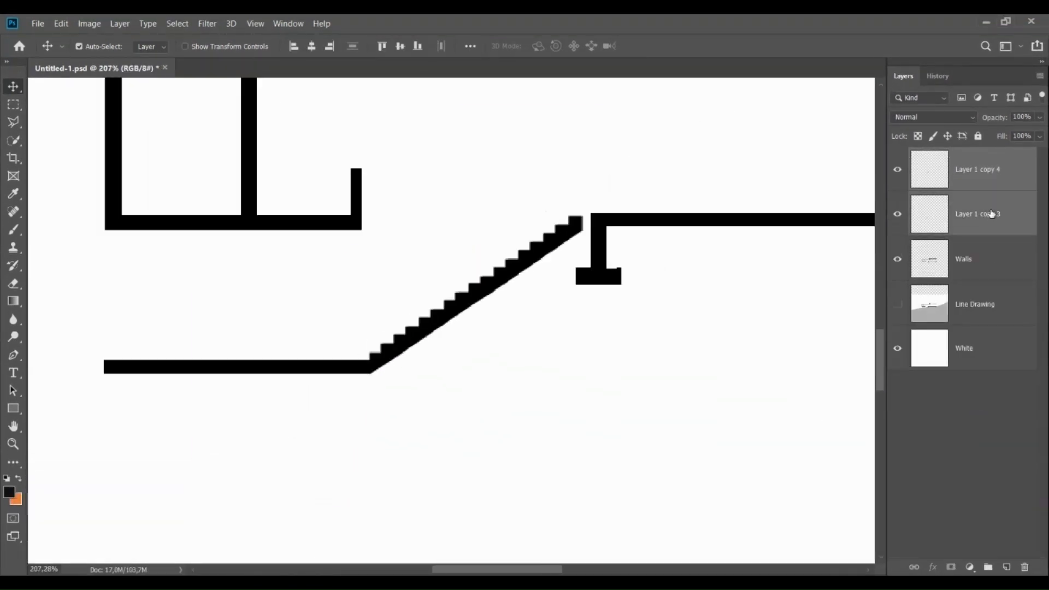
{"action": "key", "text": "ctrl+e"}
Duplicate the stair run once more so that it passes the edge of the main floor slab, and merge the copies
{"action": "scroll", "coordinate": [638, 196], "scroll_direction": "up", "scroll_amount": 9}
{"action": "left_click_drag", "start_coordinate": [106, 536], "coordinate": [541, 281]}
{"action": "left_click_drag", "start_coordinate": [488, 323], "coordinate": [518, 263]}
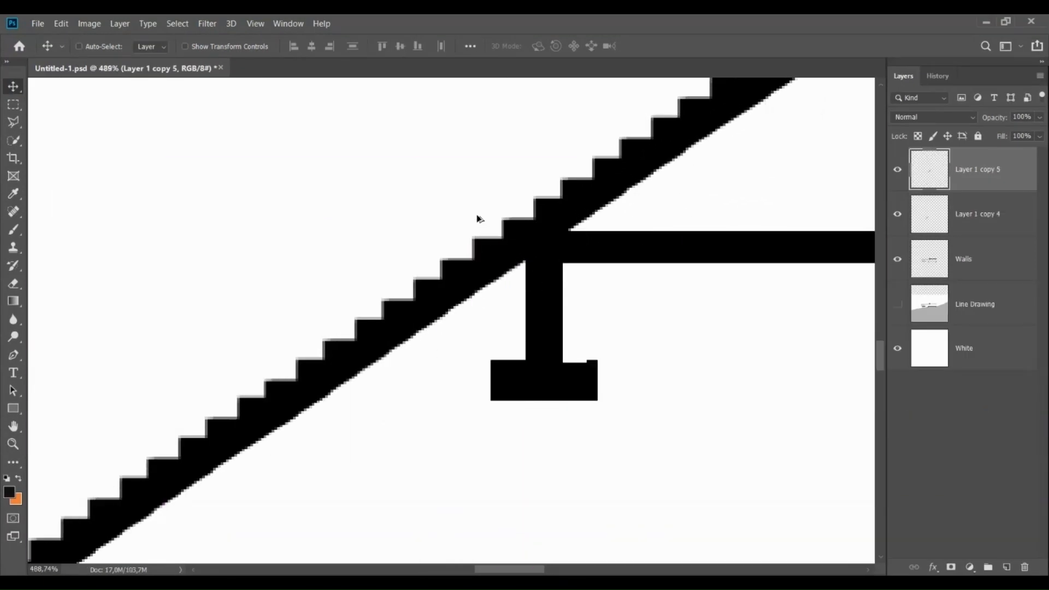
{"action": "scroll", "coordinate": [544, 280], "scroll_direction": "down", "scroll_amount": 3}
{"action": "left_click", "coordinate": [977, 215], "text": "shift"}
{"action": "key", "text": "ctrl+e"}
Load the stair layer as a selection, subtract the steps above the main floor slab and mask them out
{"action": "scroll", "coordinate": [595, 332], "scroll_direction": "down", "scroll_amount": 7}
{"action": "scroll", "coordinate": [584, 295], "scroll_direction": "up", "scroll_amount": 4}
{"action": "left_click", "coordinate": [929, 169], "text": "ctrl"}
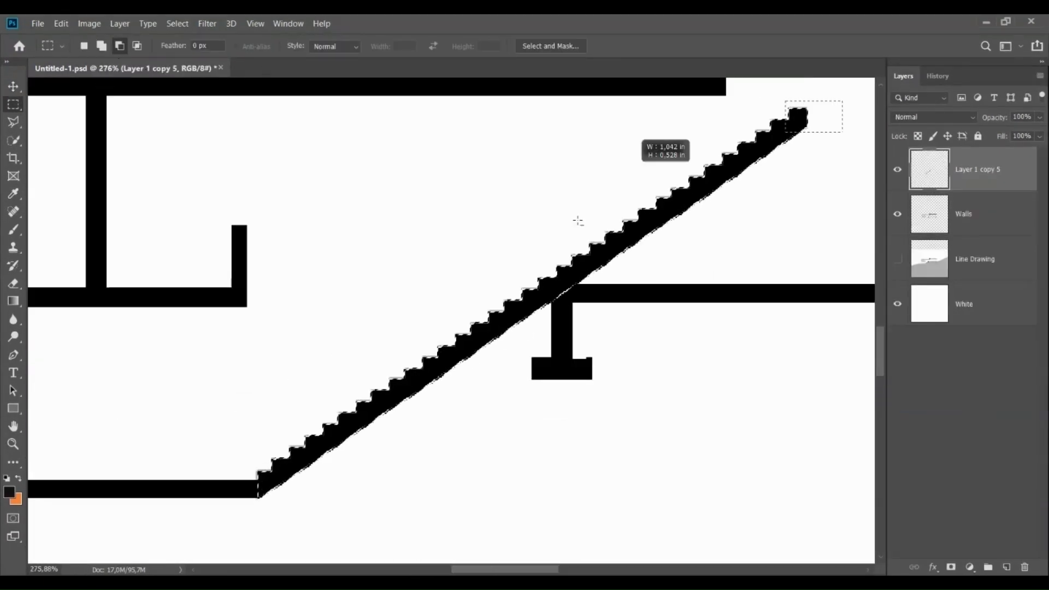
{"action": "left_click_drag", "start_coordinate": [578, 221], "coordinate": [409, 285]}
{"action": "left_click", "coordinate": [952, 568]}
{"action": "key", "text": "v"}
{"action": "scroll", "coordinate": [498, 391], "scroll_direction": "down", "scroll_amount": 5}
Merge the stair layer with the Walls layer and rename the merged layer Walls
{"action": "left_click", "coordinate": [1018, 216], "text": "shift"}
{"action": "key", "text": "ctrl+e"}
{"action": "double_click", "coordinate": [970, 173]}
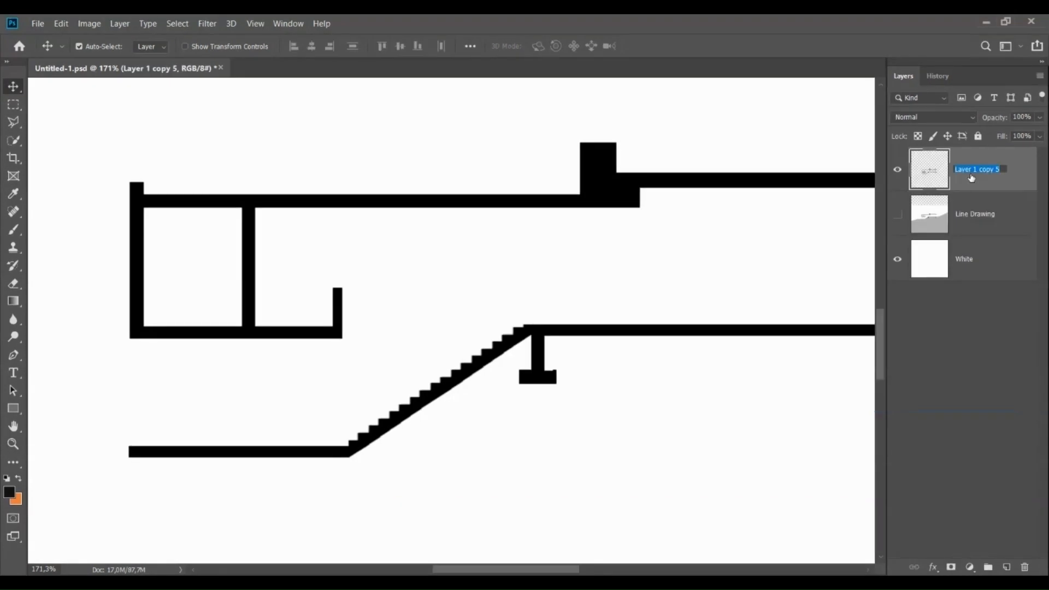
{"action": "left_click", "coordinate": [970, 342]}
{"action": "scroll", "coordinate": [347, 398], "scroll_direction": "down", "scroll_amount": 6}
{"action": "left_click", "coordinate": [897, 213]}
{"action": "left_click", "coordinate": [897, 213]}
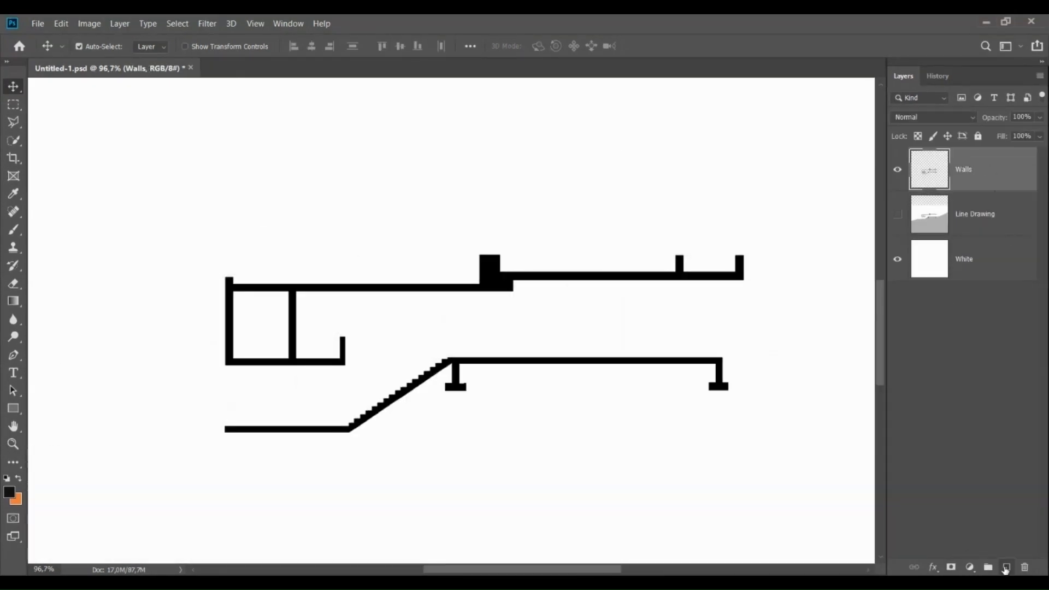
On a new layer, draw a thin black vertical line between the left ends of the two lower-left floor slabs
{"action": "left_click", "coordinate": [1007, 568]}
{"action": "key", "text": "m"}
{"action": "scroll", "coordinate": [220, 441], "scroll_direction": "up", "scroll_amount": 8}
{"action": "left_click_drag", "start_coordinate": [233, 269], "coordinate": [239, 419]}
{"action": "key", "text": "shift+BackSpace"}
{"action": "key", "text": "Return"}
Align the thin vertical line with the outer wall face and transform it to fit between the two slabs
{"action": "key", "text": "ctrl+t"}
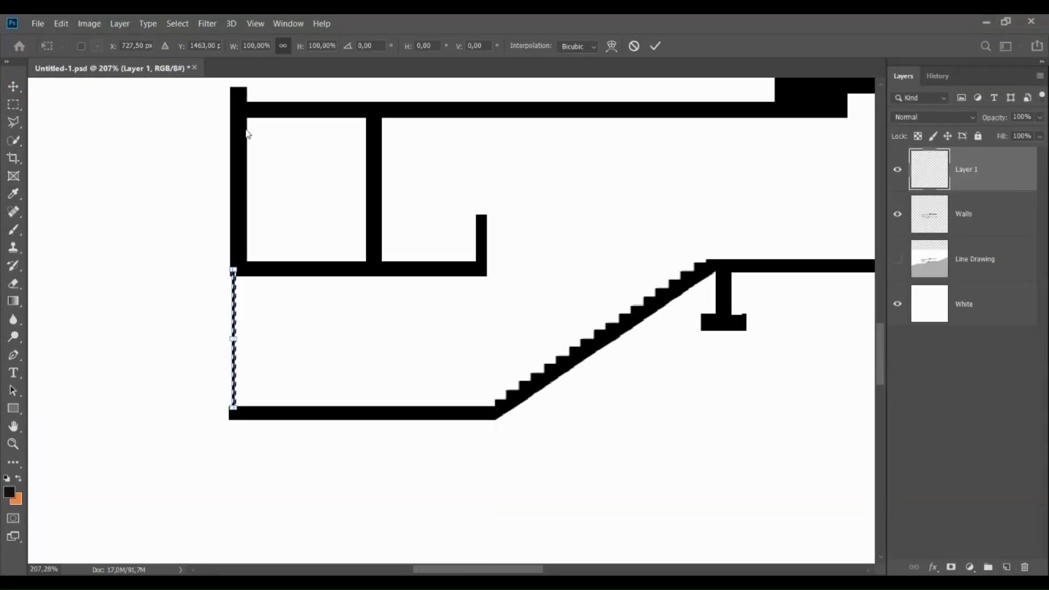
{"action": "key", "text": "ctrl+d"}
{"action": "key", "text": "v"}
{"action": "scroll", "coordinate": [232, 292], "scroll_direction": "up", "scroll_amount": 6}
{"action": "left_click_drag", "start_coordinate": [238, 286], "coordinate": [229, 283]}
{"action": "scroll", "coordinate": [231, 269], "scroll_direction": "down", "scroll_amount": 7}
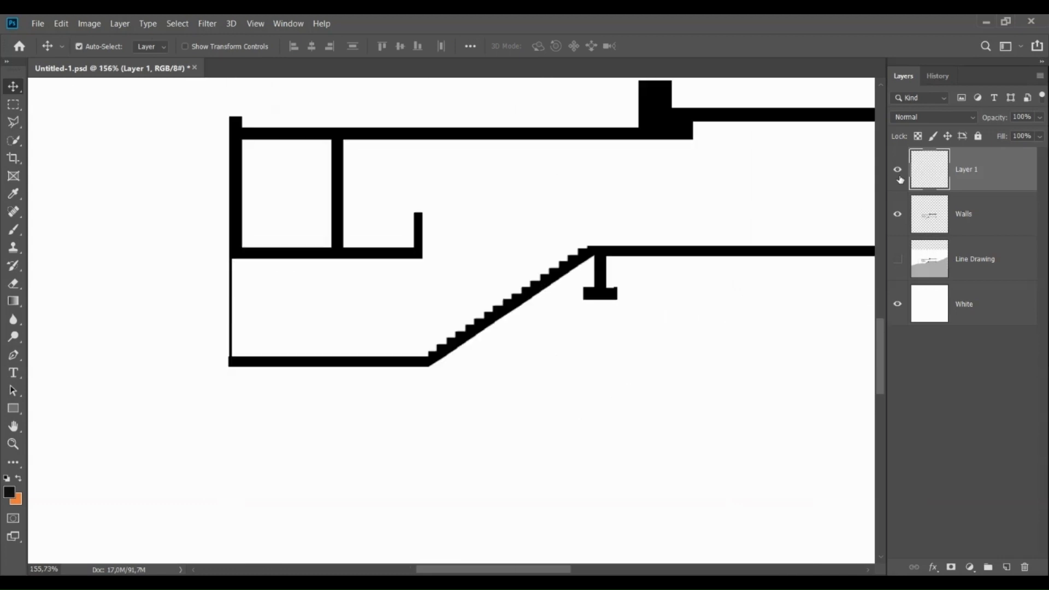
{"action": "key", "text": "ctrl+t"}
{"action": "scroll", "coordinate": [191, 258], "scroll_direction": "up", "scroll_amount": 7}
{"action": "key", "text": "Return"}
{"action": "scroll", "coordinate": [239, 282], "scroll_direction": "down", "scroll_amount": 11}
Show the Line Drawing layer and copy the thin vertical line onto the two partition lines of the lowest room
{"action": "left_click", "coordinate": [897, 259]}
{"action": "scroll", "coordinate": [295, 298], "scroll_direction": "up", "scroll_amount": 4}
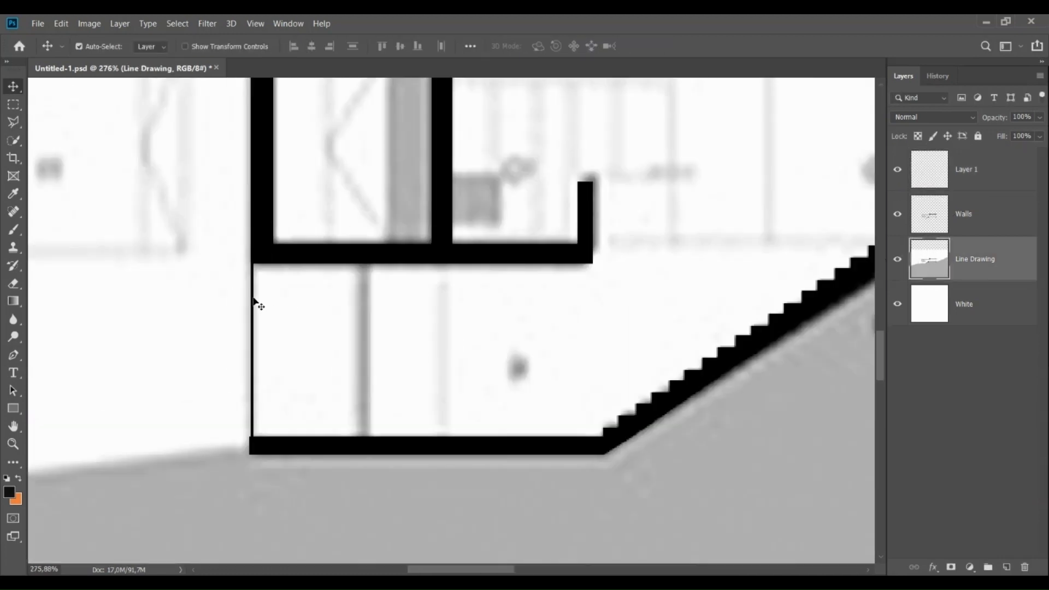
{"action": "left_click", "coordinate": [254, 299], "text": "ctrl"}
{"action": "mouse_move", "coordinate": [245, 300]}
{"action": "left_mouse_down"}
{"action": "mouse_move", "coordinate": [429, 300]}
{"action": "mouse_move", "coordinate": [409, 300]}
{"action": "left_mouse_up"}
{"action": "left_click_drag", "start_coordinate": [408, 328], "coordinate": [534, 328]}
{"action": "scroll", "coordinate": [372, 396], "scroll_direction": "down", "scroll_amount": 4}
Copy a thin vertical line to the edge of the grey strip in the upper left room and fit its height
{"action": "left_click", "coordinate": [428, 388], "text": "ctrl"}
{"action": "left_click", "coordinate": [425, 386], "text": "ctrl"}
{"action": "scroll", "coordinate": [425, 376], "scroll_direction": "up", "scroll_amount": 4}
{"action": "mouse_move", "coordinate": [419, 385]}
{"action": "left_mouse_down"}
{"action": "mouse_move", "coordinate": [342, 183]}
{"action": "mouse_move", "coordinate": [329, 176]}
{"action": "mouse_move", "coordinate": [327, 188]}
{"action": "left_mouse_up"}
{"action": "key", "text": "ctrl+t"}
{"action": "left_click_drag", "start_coordinate": [333, 145], "coordinate": [334, 122]}
{"action": "scroll", "coordinate": [295, 230], "scroll_direction": "down", "scroll_amount": 6}
{"action": "key", "text": "Return"}
Copy a thin line, turn it horizontal and stretch it from the short upstand to the top of the stairs
{"action": "scroll", "coordinate": [417, 353], "scroll_direction": "up", "scroll_amount": 8}
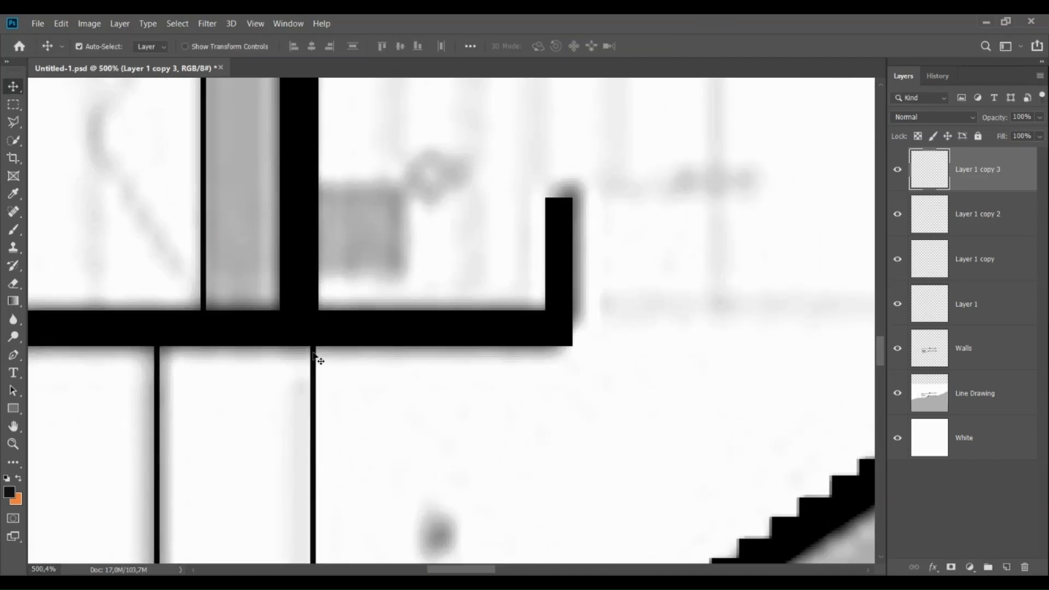
{"action": "left_click", "coordinate": [314, 358], "text": "ctrl"}
{"action": "scroll", "coordinate": [319, 359], "scroll_direction": "down", "scroll_amount": 8}
{"action": "left_click_drag", "start_coordinate": [317, 401], "coordinate": [527, 377]}
{"action": "key", "text": "ctrl+t"}
{"action": "left_click", "coordinate": [655, 45]}
{"action": "left_click_drag", "start_coordinate": [631, 331], "coordinate": [763, 318]}
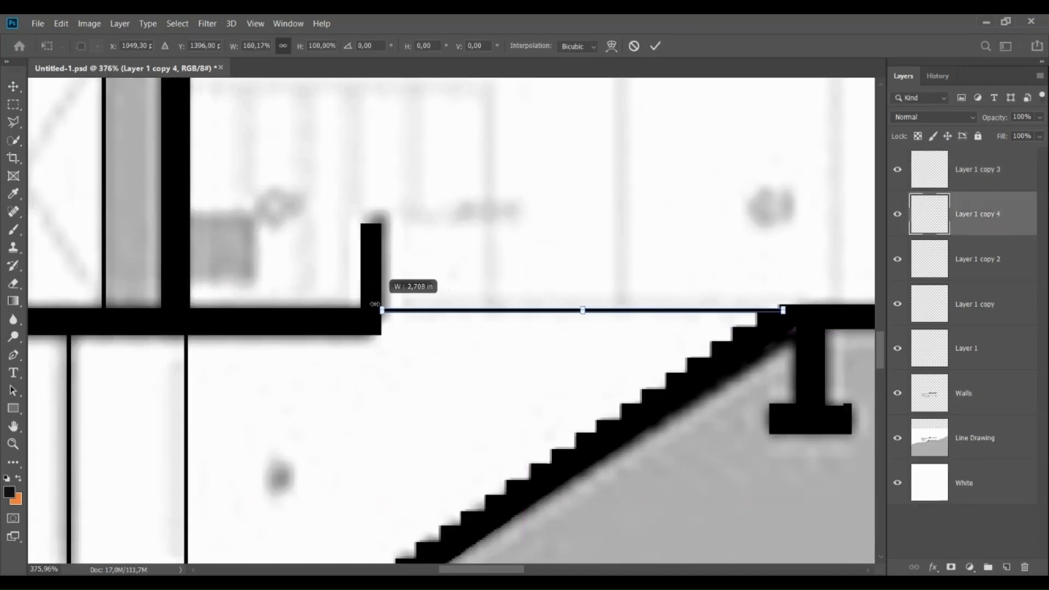
{"action": "key", "text": "Return"}
{"action": "scroll", "coordinate": [623, 261], "scroll_direction": "down", "scroll_amount": 1}
Copy a thin vertical line to the main floor and fit its height between the roof slab and the floor
{"action": "scroll", "coordinate": [404, 366], "scroll_direction": "down", "scroll_amount": 3}
{"action": "left_click_drag", "start_coordinate": [269, 399], "coordinate": [533, 182]}
{"action": "key", "text": "ctrl+t"}
{"action": "key", "text": "Return"}
{"action": "scroll", "coordinate": [667, 337], "scroll_direction": "up", "scroll_amount": 5}
{"action": "key", "text": "ctrl+t"}
{"action": "left_click_drag", "start_coordinate": [665, 334], "coordinate": [669, 347]}
{"action": "scroll", "coordinate": [669, 344], "scroll_direction": "down", "scroll_amount": 6}
{"action": "key", "text": "Return"}
Copy the vertical line further right under the higher roof slab and fit its height to that space
{"action": "left_click_drag", "start_coordinate": [403, 267], "coordinate": [655, 207]}
{"action": "key", "text": "ctrl+t"}
{"action": "scroll", "coordinate": [667, 215], "scroll_direction": "up", "scroll_amount": 6}
{"action": "scroll", "coordinate": [658, 218], "scroll_direction": "down", "scroll_amount": 11}
{"action": "key", "text": "Return"}
{"action": "scroll", "coordinate": [700, 245], "scroll_direction": "up", "scroll_amount": 8}
Copy the thin vertical line onto further partition lines of the main floor, following the line drawing
{"action": "left_click_drag", "start_coordinate": [370, 287], "coordinate": [796, 271]}
{"action": "scroll", "coordinate": [656, 437], "scroll_direction": "up", "scroll_amount": 3}
{"action": "left_click_drag", "start_coordinate": [595, 434], "coordinate": [491, 452]}
{"action": "left_click_drag", "start_coordinate": [493, 451], "coordinate": [322, 449]}
{"action": "scroll", "coordinate": [479, 408], "scroll_direction": "down", "scroll_amount": 12}
{"action": "scroll", "coordinate": [215, 404], "scroll_direction": "up", "scroll_amount": 12}
Copy a vertical line to the right edge of the panelled frame beside the interior wall and shorten it to the frame's height
{"action": "left_click_drag", "start_coordinate": [768, 426], "coordinate": [601, 427]}
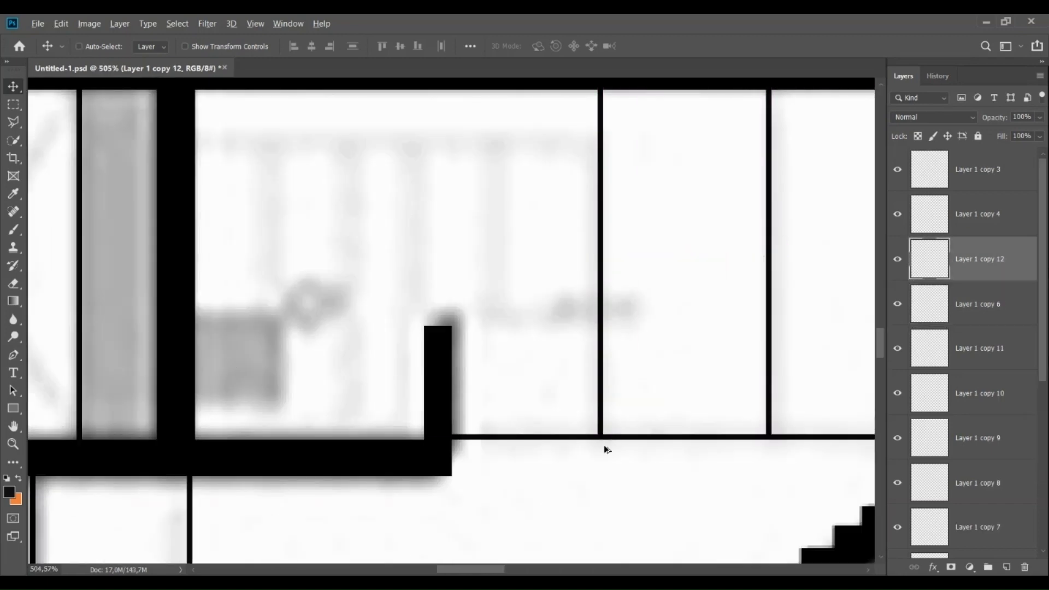
{"action": "key", "text": "ctrl+t"}
{"action": "scroll", "coordinate": [605, 437], "scroll_direction": "down", "scroll_amount": 5}
{"action": "left_click_drag", "start_coordinate": [582, 240], "coordinate": [583, 283]}
{"action": "scroll", "coordinate": [583, 284], "scroll_direction": "down", "scroll_amount": 6}
{"action": "key", "text": "Return"}
Copy the horizontal floor line up to the frame's top edge and shorten it to about 2.1 in wide
{"action": "left_click", "coordinate": [638, 350], "text": "ctrl"}
{"action": "left_click_drag", "start_coordinate": [639, 354], "coordinate": [469, 141]}
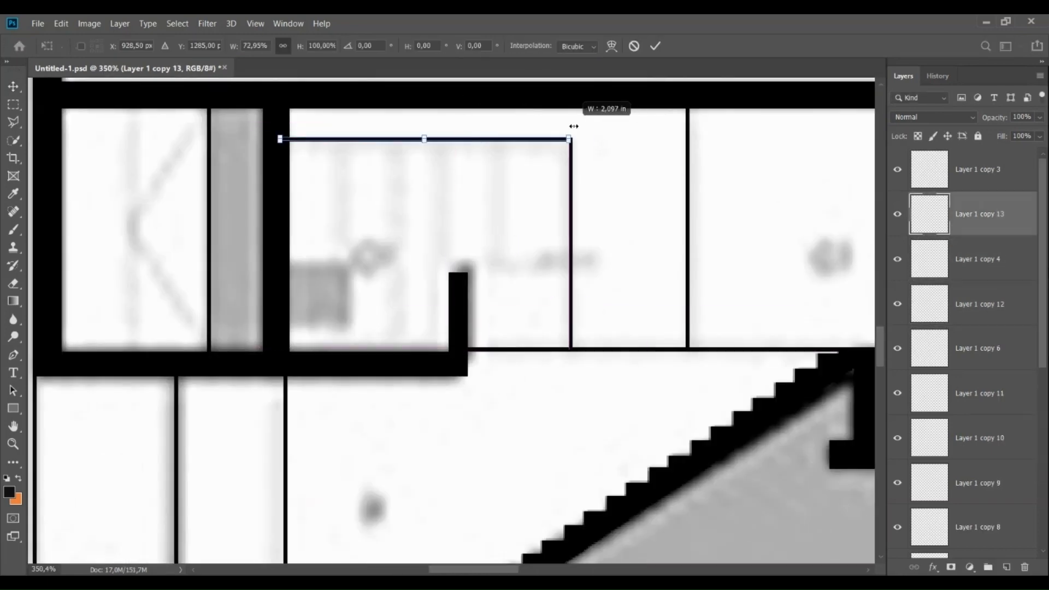
{"action": "key", "text": "Return"}
Copy the frame's vertical edge line three times towards the interior wall to form its inner dividers
{"action": "scroll", "coordinate": [601, 229], "scroll_direction": "up", "scroll_amount": 1}
{"action": "left_click_drag", "start_coordinate": [602, 230], "coordinate": [530, 224]}
{"action": "left_click_drag", "start_coordinate": [529, 224], "coordinate": [430, 227]}
{"action": "left_click_drag", "start_coordinate": [430, 227], "coordinate": [338, 229]}
{"action": "scroll", "coordinate": [352, 278], "scroll_direction": "down", "scroll_amount": 10}
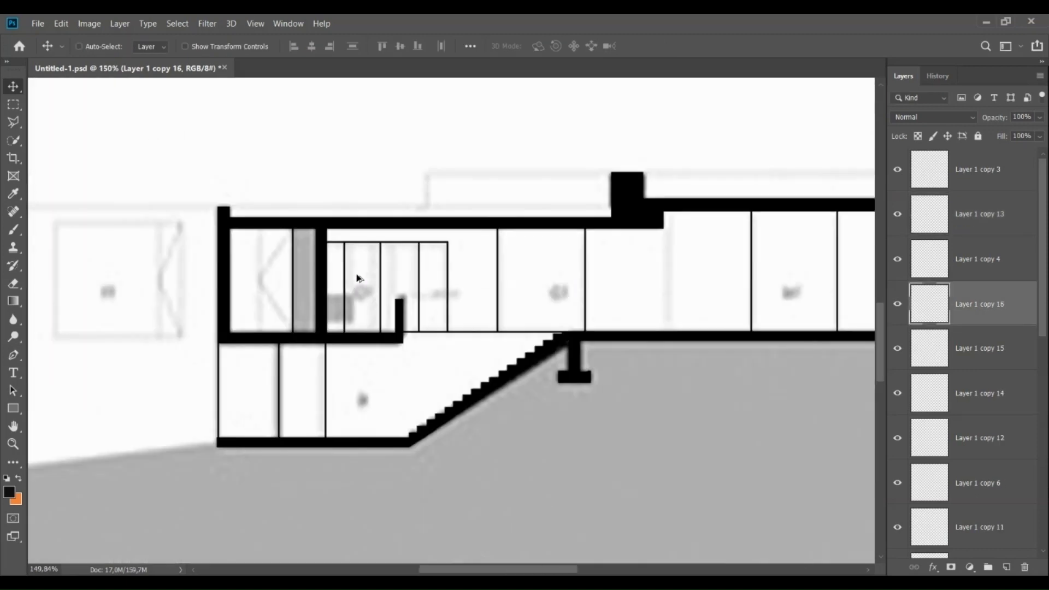
Copy the horizontal floor line up to the lower roof's parapet edge and stretch it across to the raised roof block
{"action": "scroll", "coordinate": [540, 231], "scroll_direction": "up", "scroll_amount": 5}
{"action": "left_click", "coordinate": [481, 392], "text": "ctrl"}
{"action": "left_click_drag", "start_coordinate": [481, 355], "coordinate": [192, 153]}
{"action": "left_click_drag", "start_coordinate": [67, 178], "coordinate": [215, 183]}
{"action": "scroll", "coordinate": [215, 183], "scroll_direction": "up", "scroll_amount": 4}
{"action": "key", "text": "ctrl+t"}
{"action": "scroll", "coordinate": [229, 209], "scroll_direction": "down", "scroll_amount": 2}
{"action": "left_click_drag", "start_coordinate": [499, 208], "coordinate": [771, 212]}
{"action": "key", "text": "Return"}
Copy the thin horizontal line onto the upper roof's parapet top, aligned with the raised block and the outer end wall
{"action": "scroll", "coordinate": [454, 168], "scroll_direction": "down", "scroll_amount": 6}
{"action": "left_click_drag", "start_coordinate": [218, 221], "coordinate": [723, 151]}
{"action": "scroll", "coordinate": [835, 188], "scroll_direction": "up", "scroll_amount": 6}
{"action": "left_click_drag", "start_coordinate": [836, 189], "coordinate": [742, 250]}
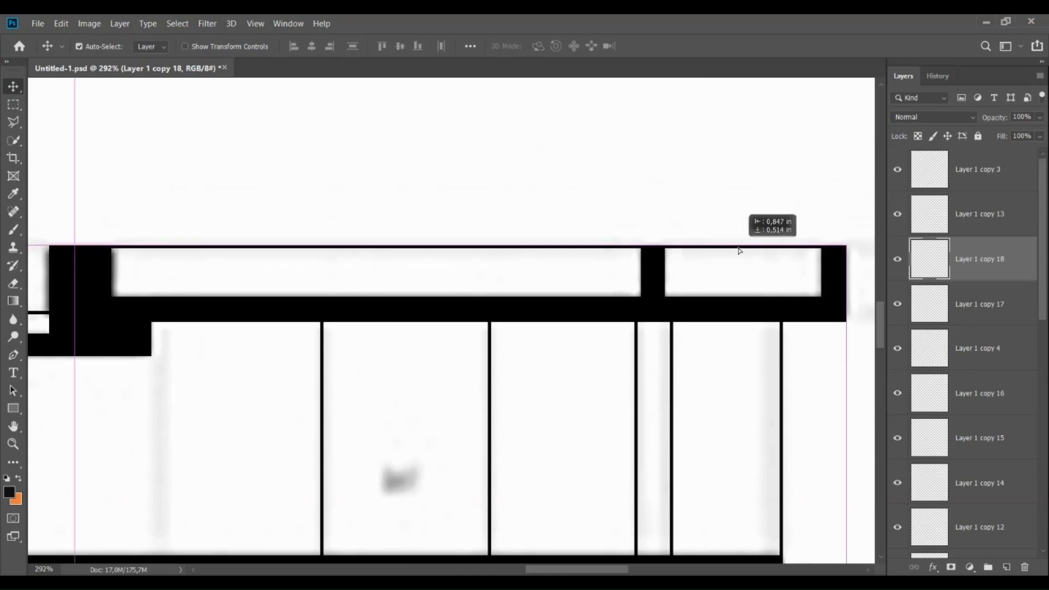
{"action": "scroll", "coordinate": [732, 235], "scroll_direction": "down", "scroll_amount": 12}
{"action": "left_click_drag", "start_coordinate": [531, 213], "coordinate": [486, 267]}
{"action": "scroll", "coordinate": [486, 267], "scroll_direction": "up", "scroll_amount": 4}
{"action": "scroll", "coordinate": [962, 450], "scroll_direction": "down", "scroll_amount": 10}
Toggle the Line Drawing layer's visibility to compare the traced section with the original drawing
{"action": "left_click", "coordinate": [897, 490]}
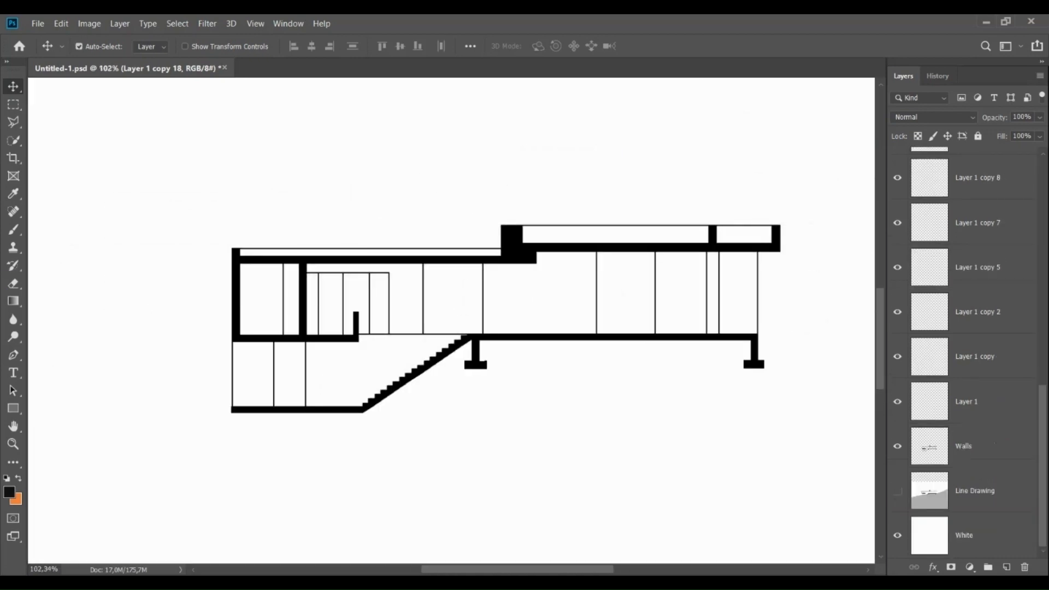
{"action": "left_click", "coordinate": [896, 491]}
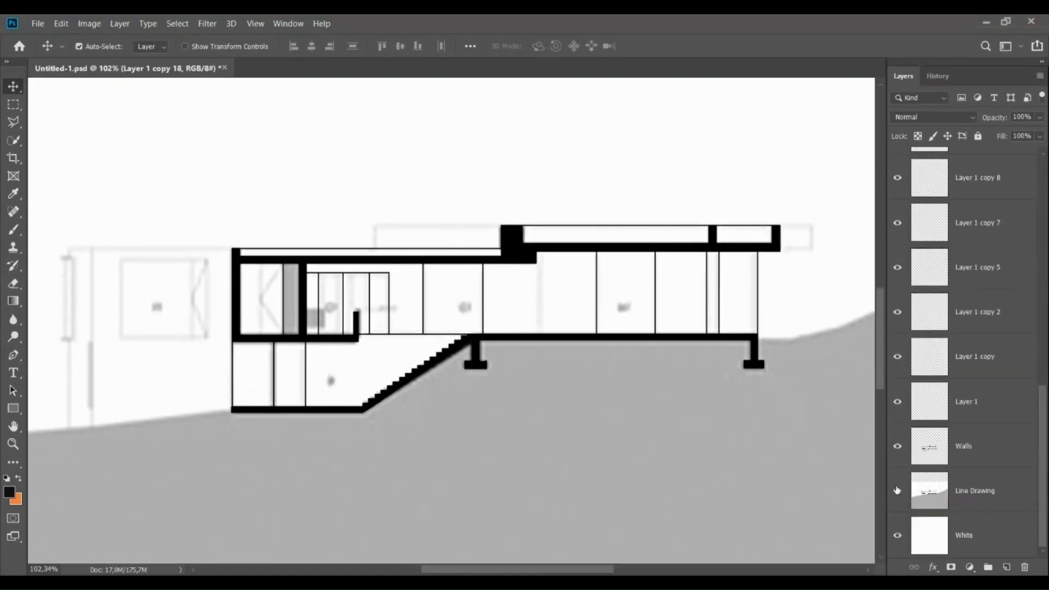
{"action": "left_click", "coordinate": [897, 490]}
{"action": "scroll", "coordinate": [986, 327], "scroll_direction": "up", "scroll_amount": 10}
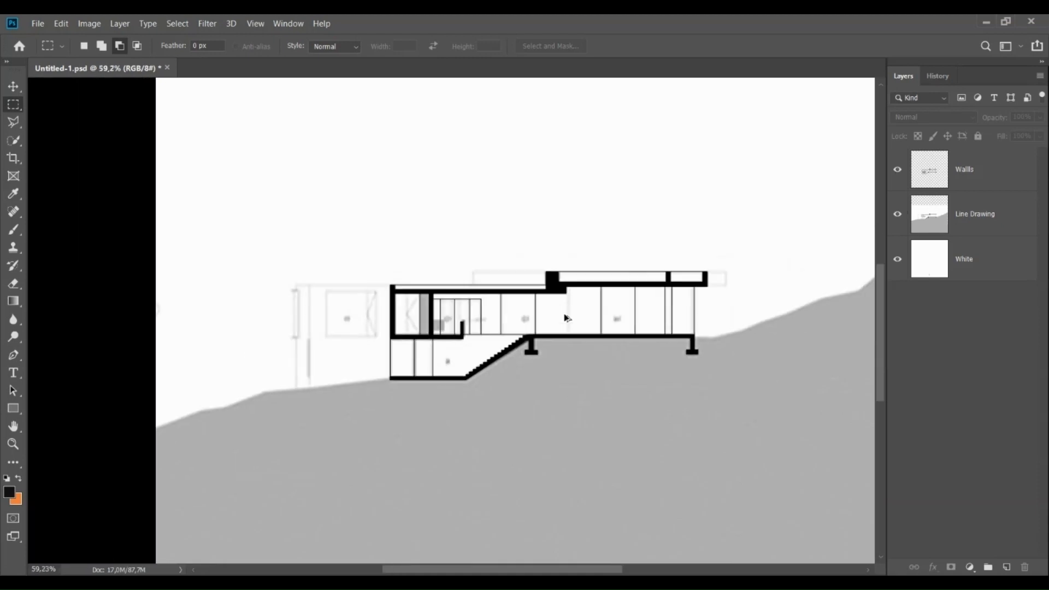
Create a new layer named Ground above the walls layer
{"action": "left_click", "coordinate": [1007, 567]}
{"action": "type", "text": "d"}
{"action": "key", "text": "Return"}
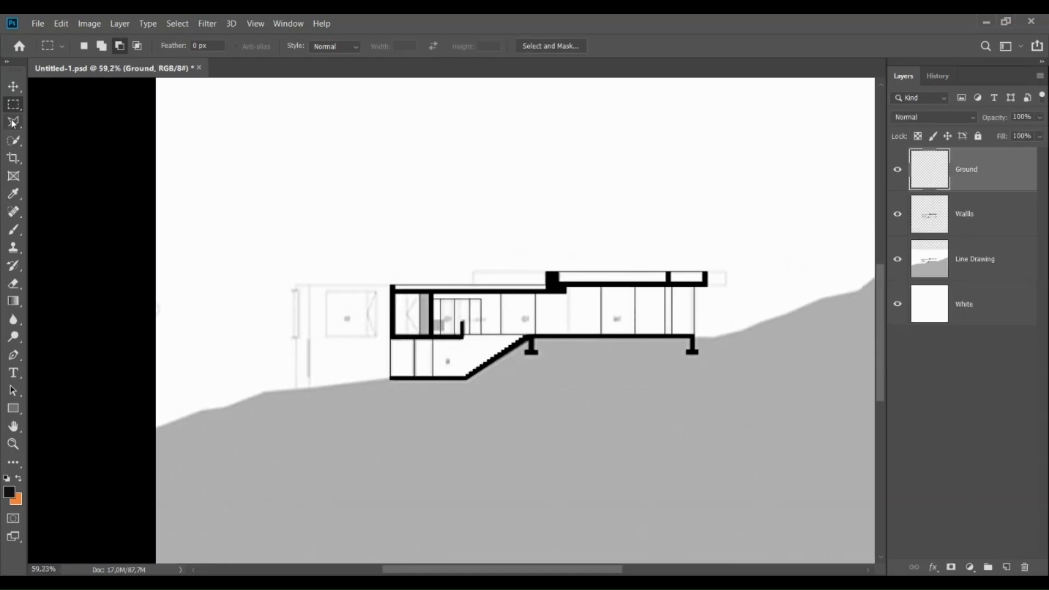
Outline the terrain with the Polygonal Lasso along the ground line and beneath the house, and fill it with grey
{"action": "left_click", "coordinate": [13, 122]}
{"action": "left_click", "coordinate": [106, 447]}
{"action": "left_click", "coordinate": [183, 413]}
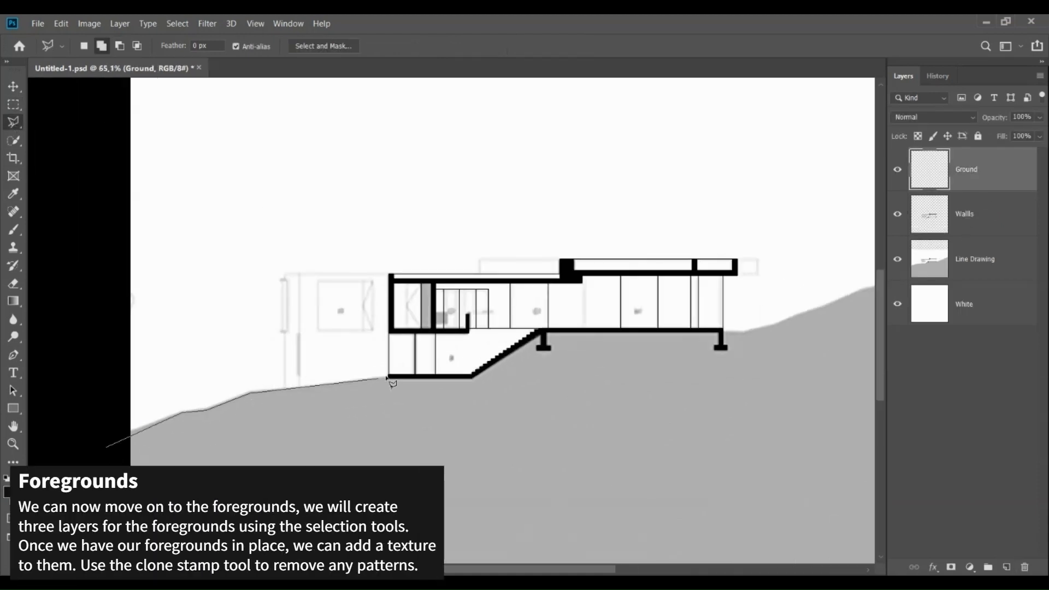
{"action": "left_click", "coordinate": [797, 313]}
{"action": "scroll", "coordinate": [797, 313], "scroll_direction": "right", "scroll_amount": 5}
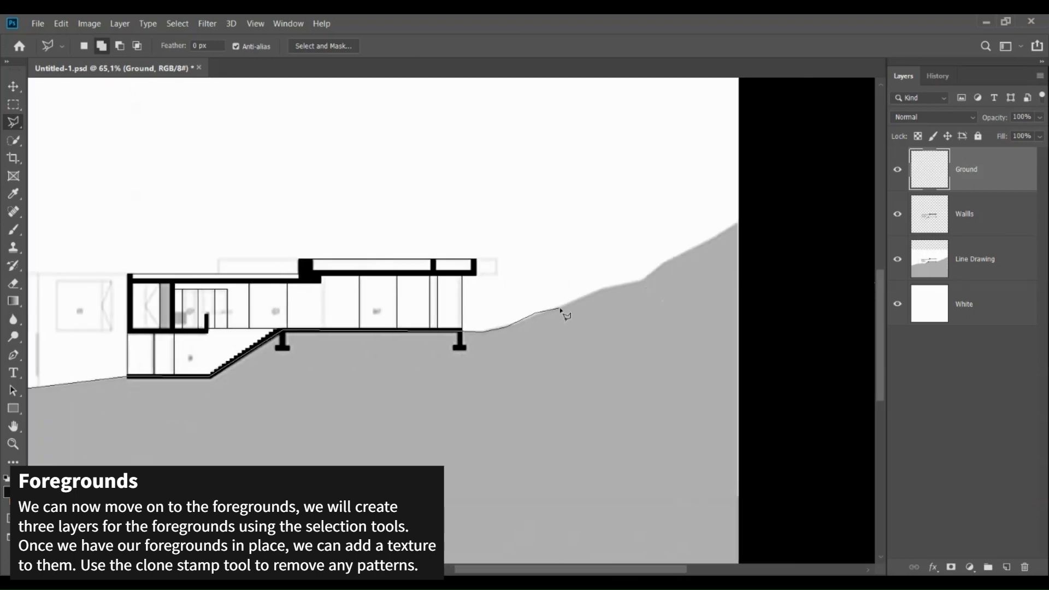
{"action": "scroll", "coordinate": [792, 264], "scroll_direction": "down", "scroll_amount": 5}
{"action": "scroll", "coordinate": [792, 265], "scroll_direction": "down", "scroll_amount": 4}
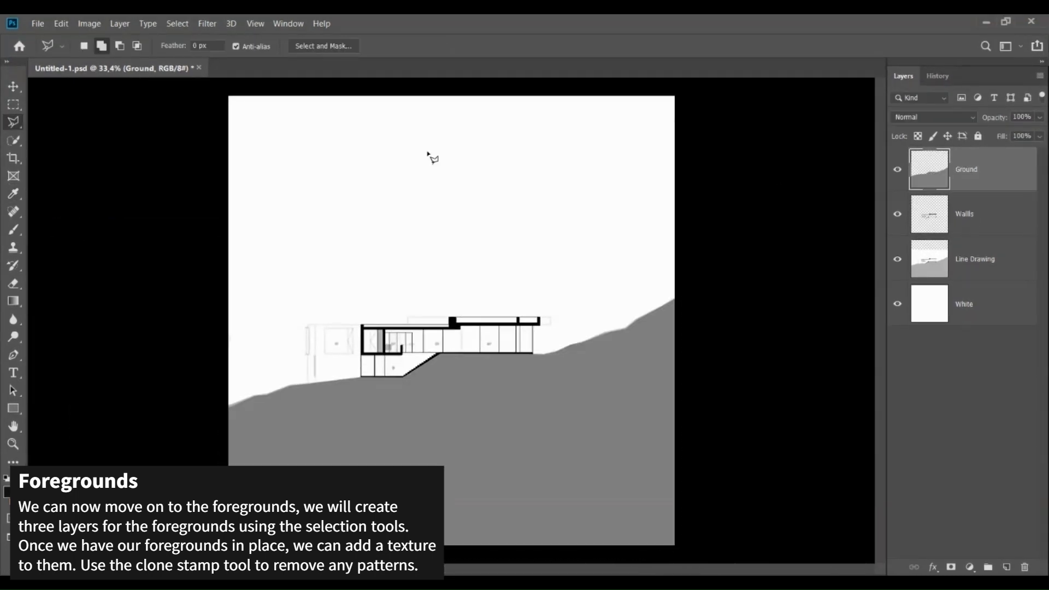
Add another empty layer at the top of the stack and name it Ground
{"action": "left_click", "coordinate": [1011, 567]}
{"action": "double_click", "coordinate": [974, 169]}
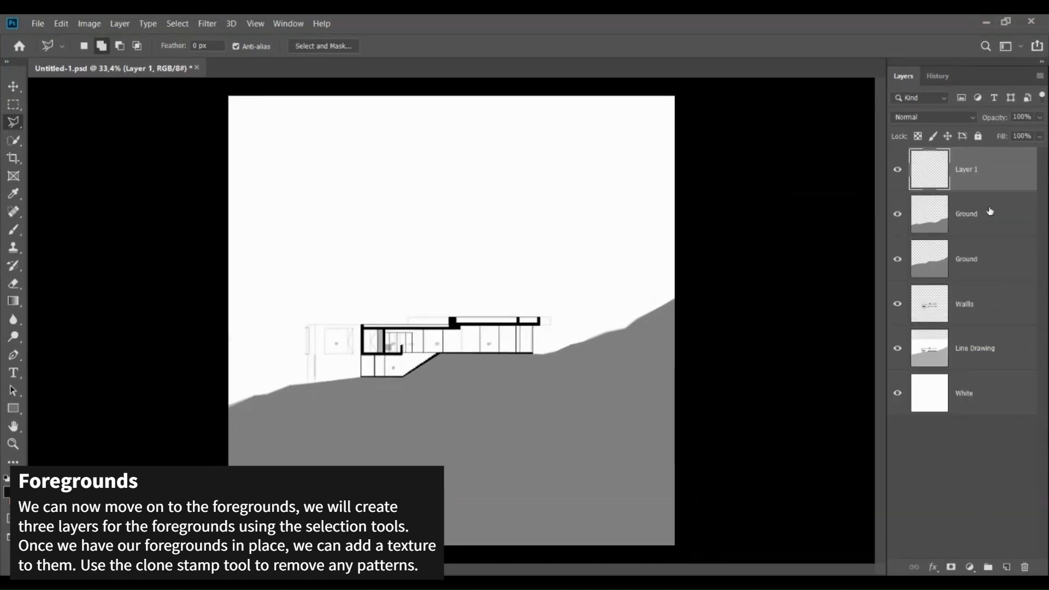
{"action": "left_click", "coordinate": [1001, 212]}
Lower the opacity of the back and middle Ground layers
{"action": "left_click", "coordinate": [1040, 117]}
{"action": "left_click", "coordinate": [1001, 257]}
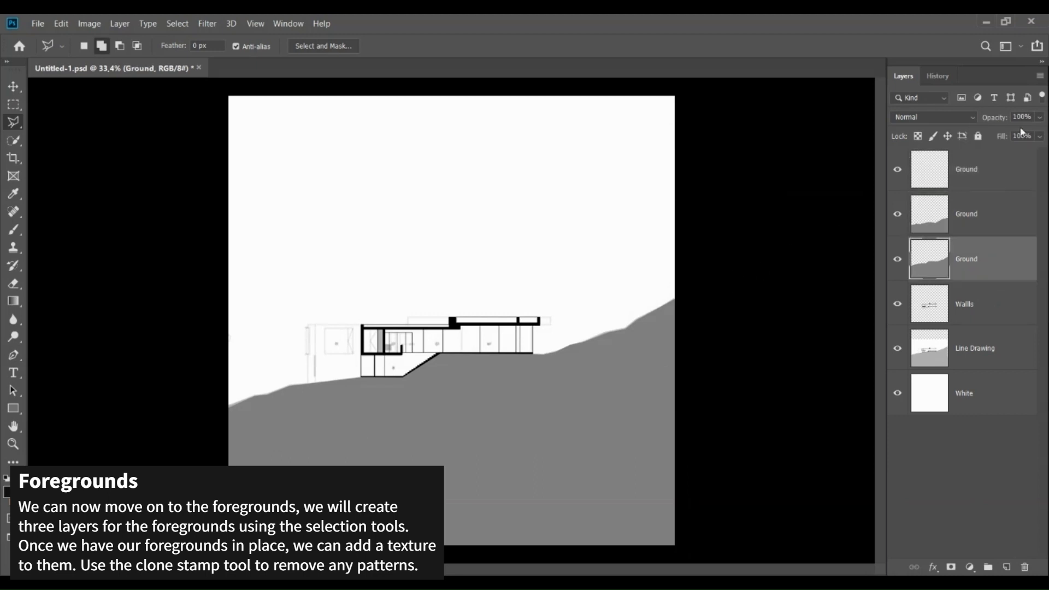
{"action": "left_click", "coordinate": [1040, 117]}
{"action": "mouse_move", "coordinate": [1042, 133]}
{"action": "left_mouse_down"}
{"action": "mouse_move", "coordinate": [999, 133]}
{"action": "mouse_move", "coordinate": [1027, 132]}
{"action": "left_mouse_up"}
{"action": "left_click", "coordinate": [982, 218]}
{"action": "left_click", "coordinate": [1040, 117]}
Outline the front foreground hill near the canvas's lower edge on the topmost Ground layer and fill it with grey
{"action": "left_click", "coordinate": [988, 174]}
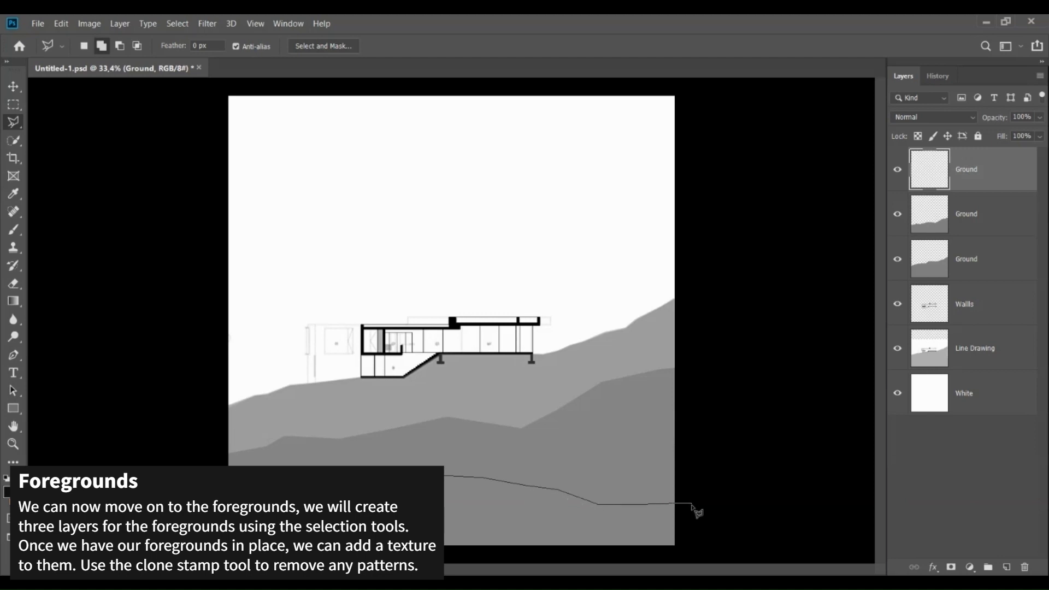
{"action": "left_click", "coordinate": [216, 486]}
{"action": "left_click", "coordinate": [60, 25]}
{"action": "left_click", "coordinate": [74, 280]}
{"action": "left_click", "coordinate": [756, 156]}
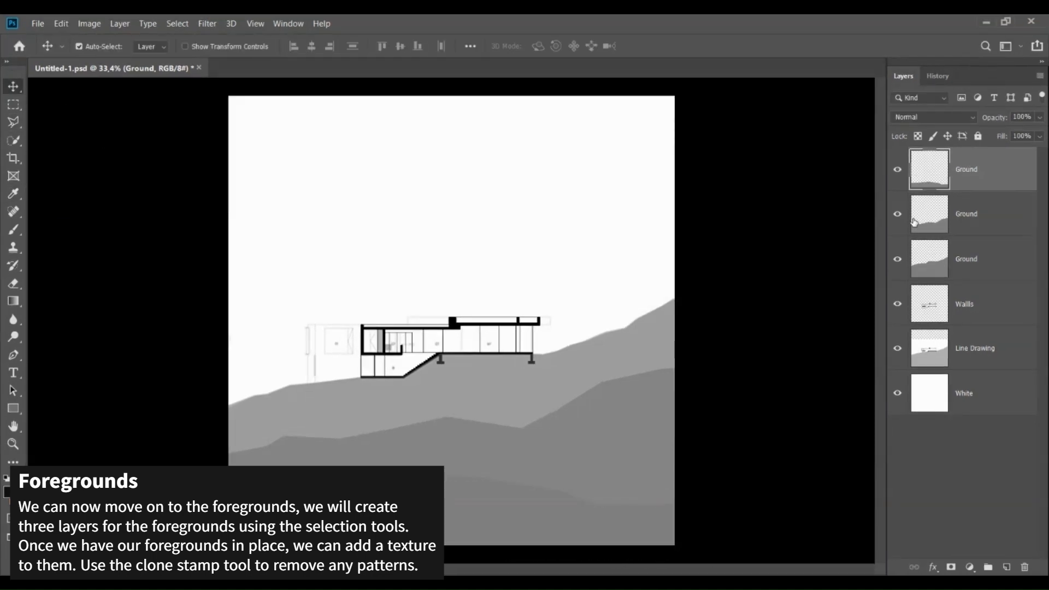
Bring the walls layer to the top and cover the canvas beneath it with merged copies of the concrete texture
{"action": "left_click_drag", "start_coordinate": [923, 303], "coordinate": [970, 170]}
{"action": "left_click", "coordinate": [992, 215]}
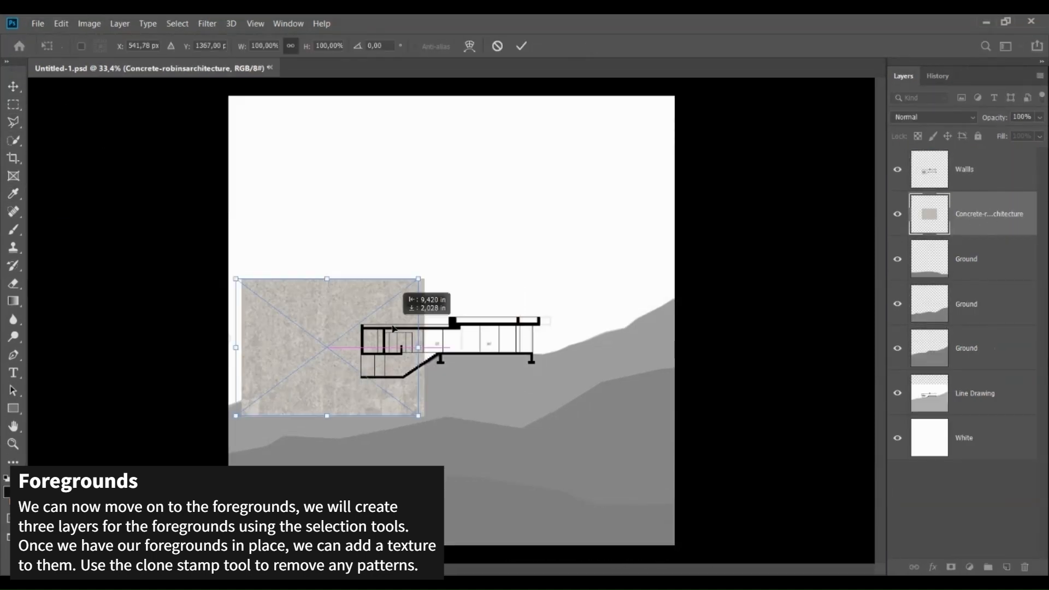
{"action": "left_click_drag", "start_coordinate": [322, 350], "coordinate": [444, 422]}
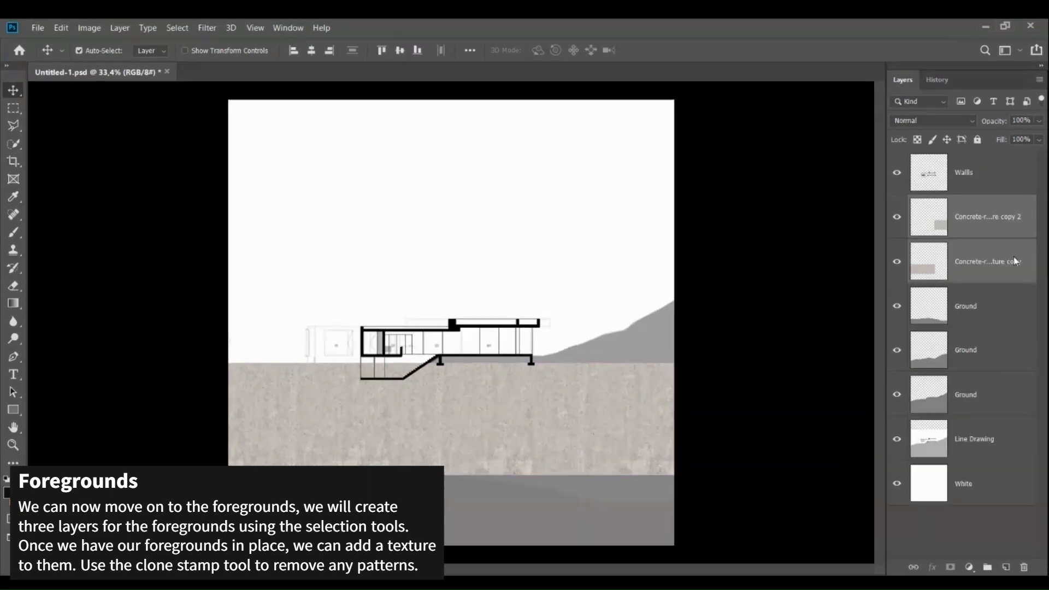
{"action": "left_click_drag", "start_coordinate": [568, 413], "coordinate": [569, 300]}
{"action": "key", "text": "ctrl+e"}
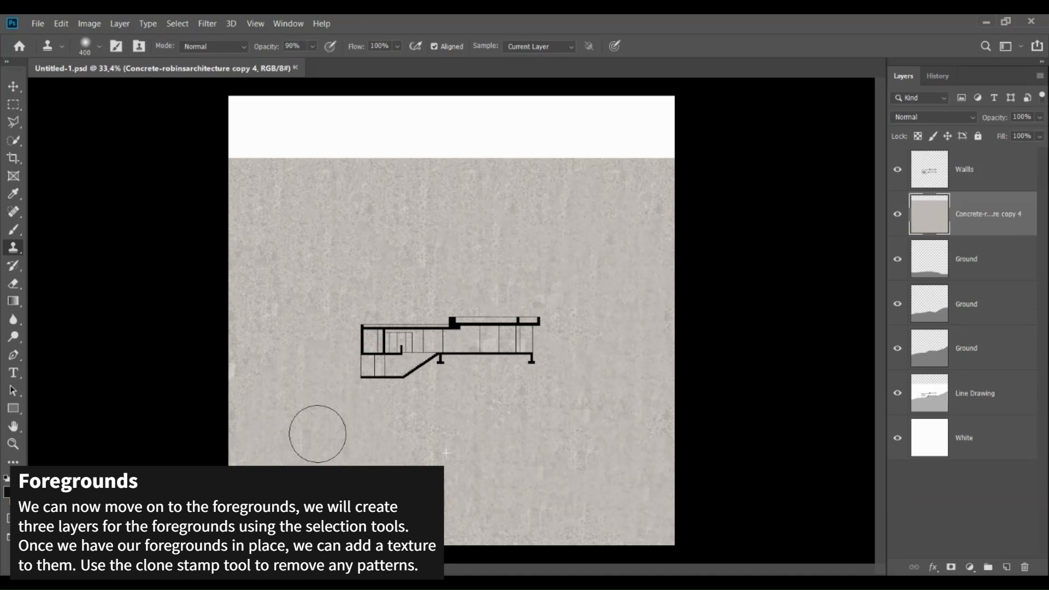
Duplicate the concrete layer twice and mask the lowest copy with the back ground's shape
{"action": "left_click_drag", "start_coordinate": [986, 215], "coordinate": [986, 280]}
{"action": "left_click", "coordinate": [995, 437]}
{"action": "left_click", "coordinate": [944, 293]}
{"action": "left_click", "coordinate": [951, 567]}
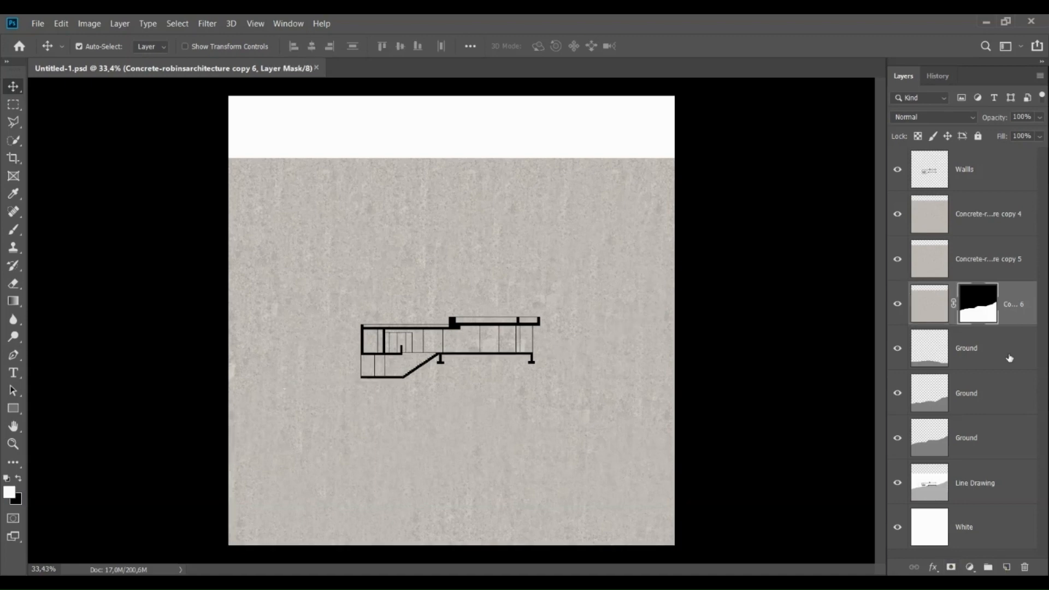
Mask the other two concrete layers with the shapes of the middle and front Ground layers
{"action": "left_click", "coordinate": [983, 393]}
{"action": "left_click", "coordinate": [929, 393], "text": "ctrl"}
{"action": "left_click", "coordinate": [983, 259]}
{"action": "left_click", "coordinate": [951, 567]}
{"action": "left_click", "coordinate": [985, 350]}
{"action": "left_click", "coordinate": [929, 348], "text": "ctrl"}
{"action": "left_click", "coordinate": [984, 214]}
{"action": "left_click", "coordinate": [951, 567]}
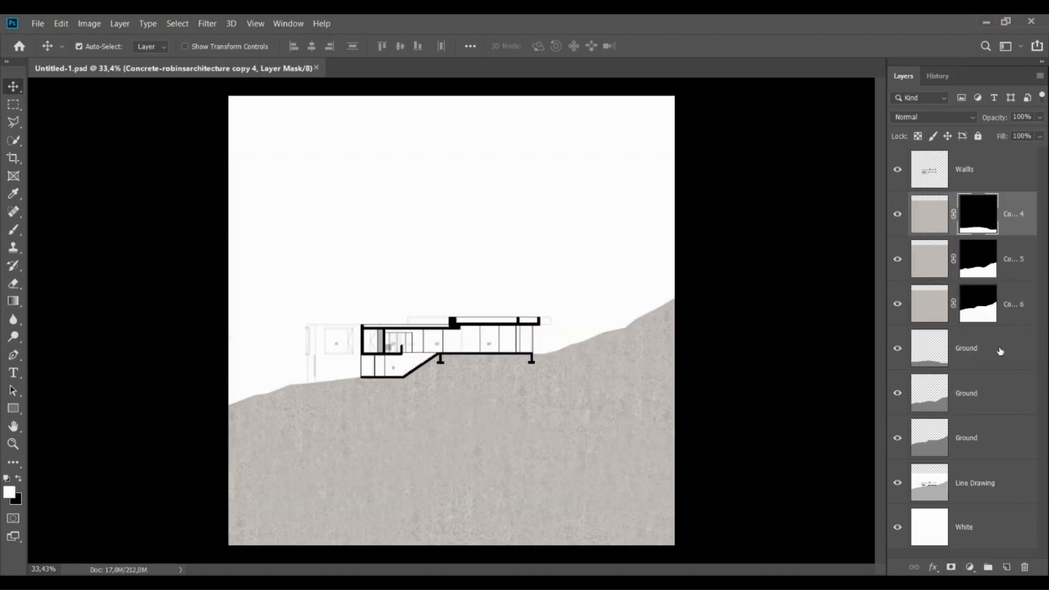
Hide the three grey Ground layers
{"action": "left_click", "coordinate": [998, 351]}
{"action": "left_click_drag", "start_coordinate": [897, 348], "coordinate": [897, 438]}
{"action": "left_click", "coordinate": [978, 303]}
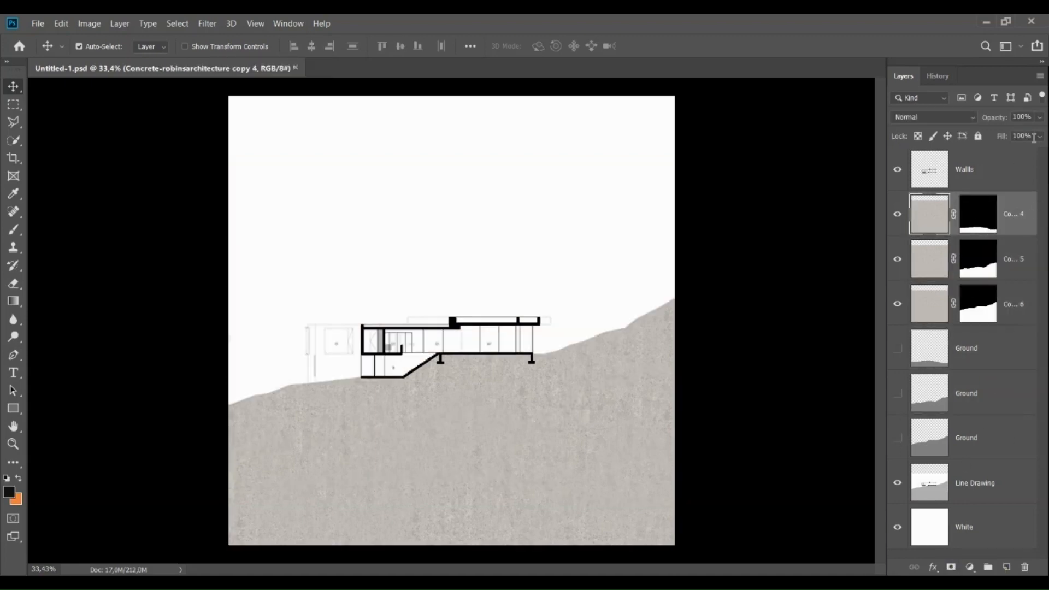
{"action": "key", "text": "ctrl+u"}
{"action": "left_click_drag", "start_coordinate": [777, 277], "coordinate": [763, 278]}
{"action": "left_click", "coordinate": [932, 162]}
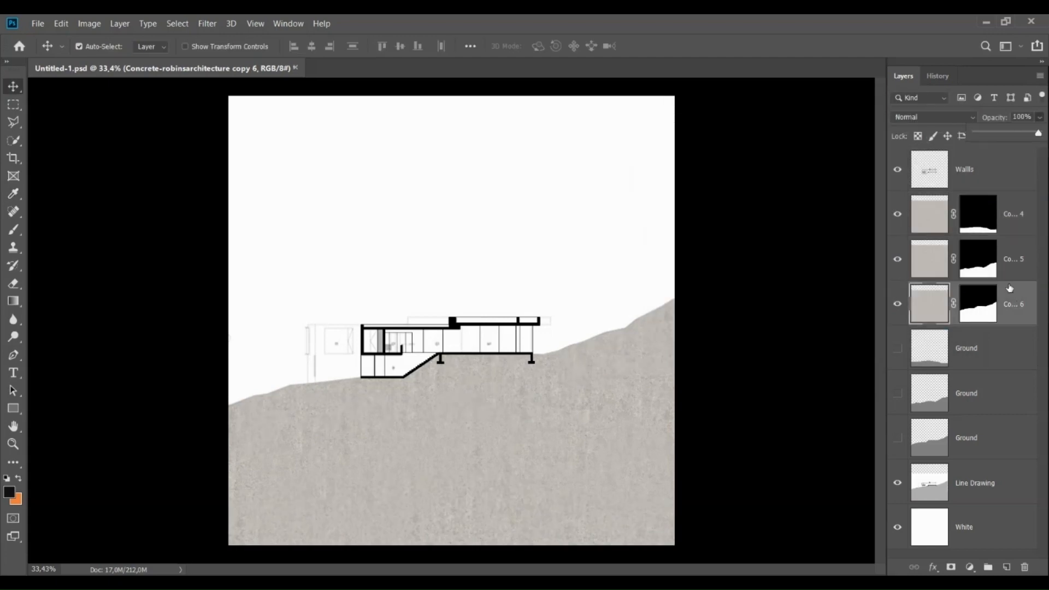
Lower the opacity of the back ground's concrete layer and set the middle one to 75%
{"action": "left_click", "coordinate": [900, 213]}
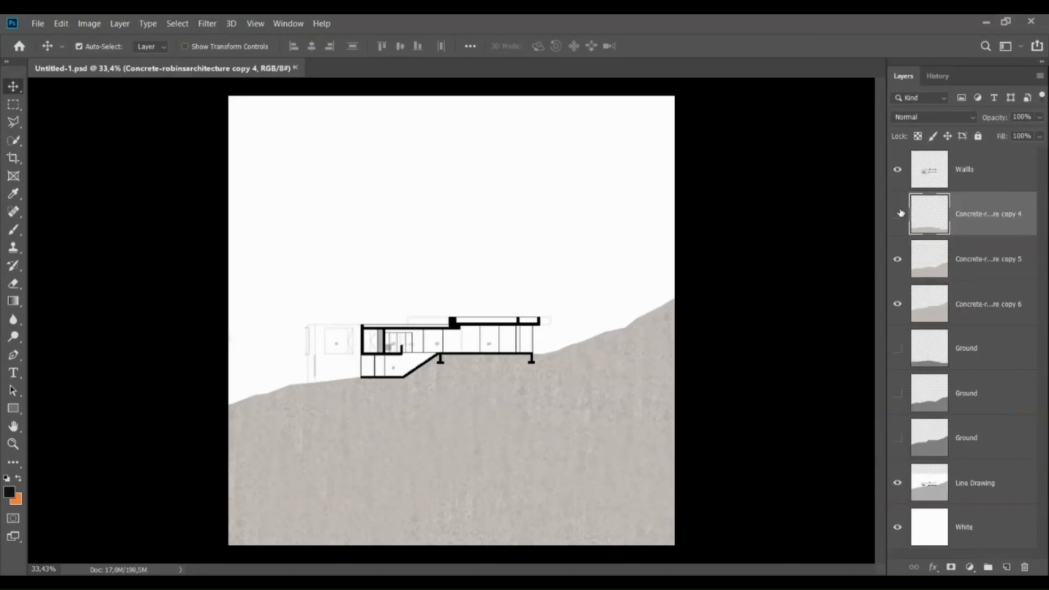
{"action": "left_click", "coordinate": [897, 213]}
{"action": "left_click", "coordinate": [989, 303]}
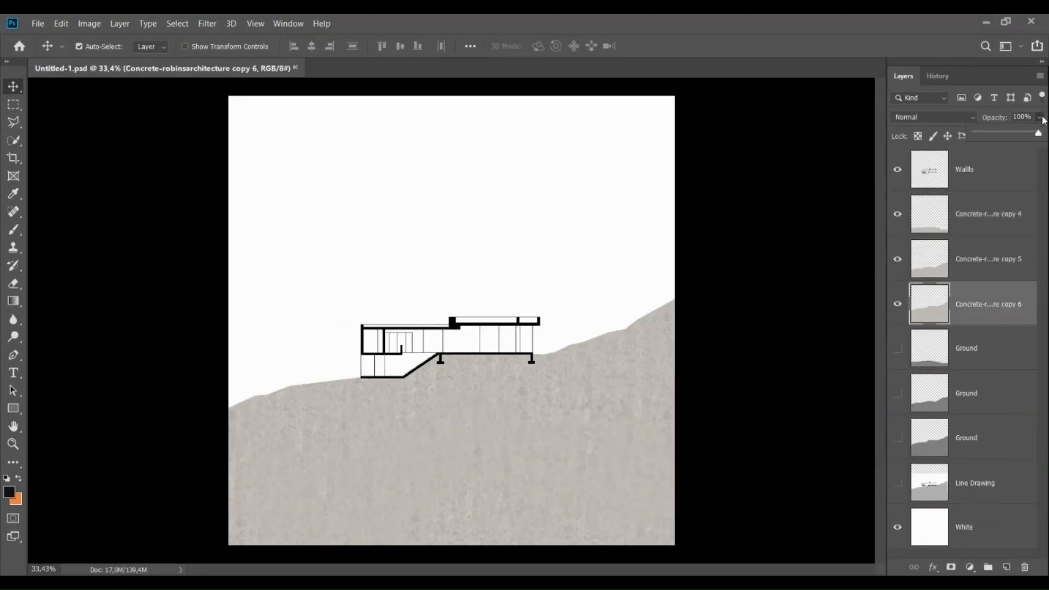
{"action": "left_click_drag", "start_coordinate": [1038, 133], "coordinate": [1013, 134]}
{"action": "left_click", "coordinate": [990, 260]}
{"action": "left_click", "coordinate": [1040, 117]}
{"action": "left_click", "coordinate": [992, 314]}
{"action": "left_click", "coordinate": [1040, 117]}
Add an inside stroke to the back ground's concrete layer and adjust its size
{"action": "double_click", "coordinate": [993, 315]}
{"action": "left_click", "coordinate": [518, 153]}
{"action": "left_click", "coordinate": [534, 207]}
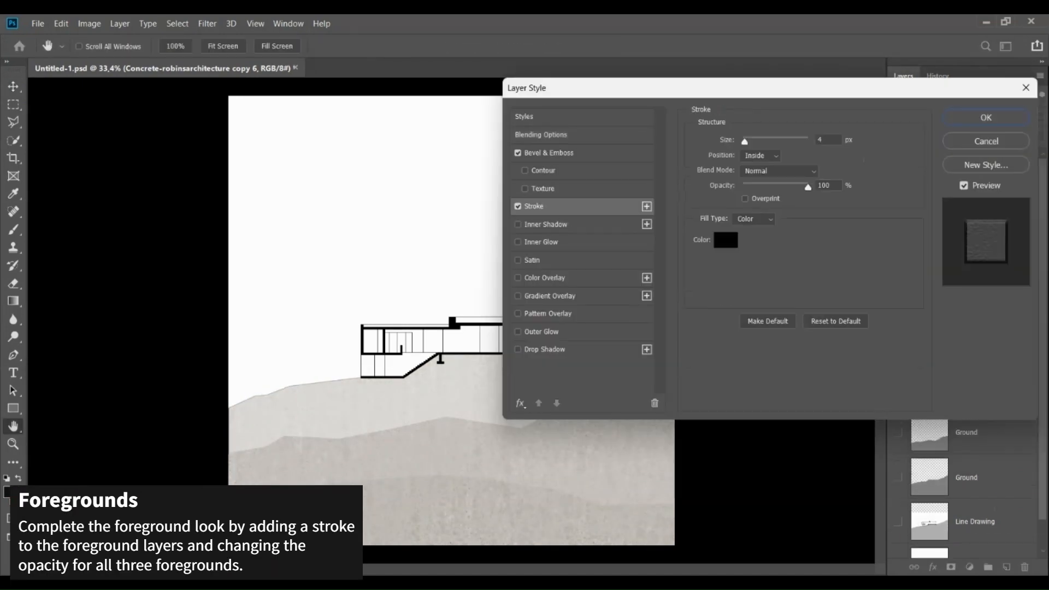
{"action": "left_click_drag", "start_coordinate": [765, 88], "coordinate": [829, 106]}
{"action": "left_click_drag", "start_coordinate": [809, 160], "coordinate": [811, 160]}
{"action": "left_click_drag", "start_coordinate": [898, 109], "coordinate": [1016, 323]}
{"action": "left_click", "coordinate": [905, 166]}
Apply the same stroke effect to the middle and front concrete layers
{"action": "left_click", "coordinate": [978, 262]}
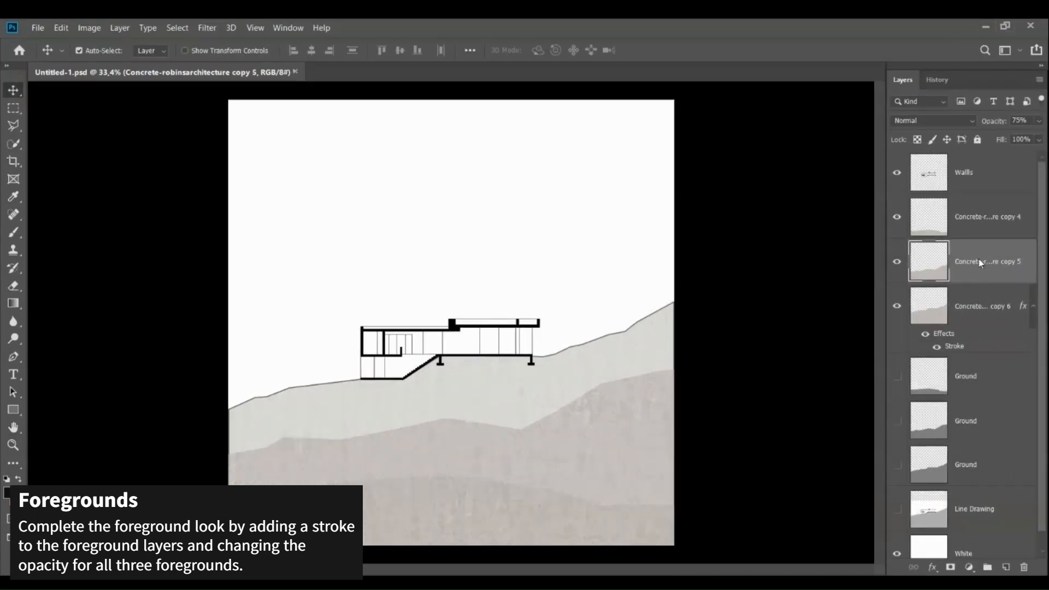
{"action": "key", "text": "ctrl+e"}
{"action": "key", "text": "ctrl+z"}
{"action": "right_click", "coordinate": [980, 257]}
{"action": "left_click", "coordinate": [922, 266]}
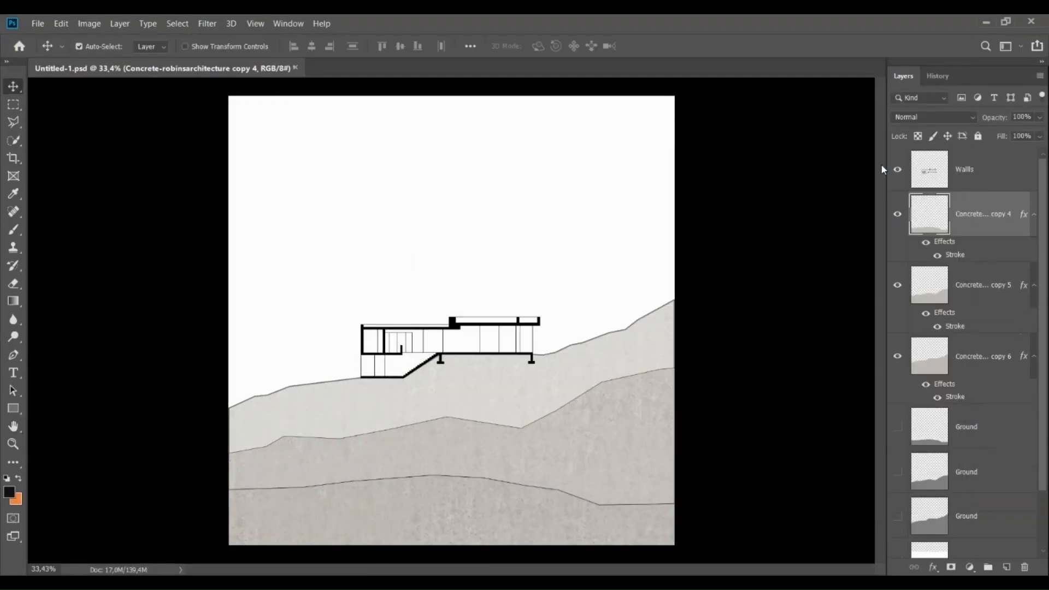
Delete the three hidden grey Ground layers
{"action": "left_click", "coordinate": [978, 427]}
{"action": "left_click", "coordinate": [986, 517], "text": "shift"}
{"action": "key", "text": "Delete"}
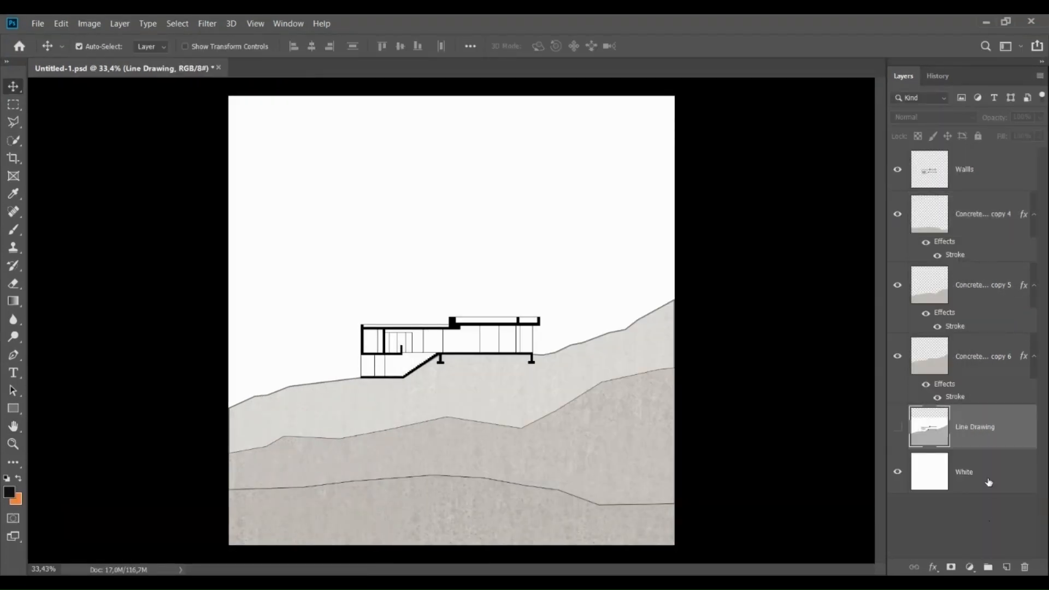
Rename all three concrete texture layers to "ground"
{"action": "left_click", "coordinate": [972, 360]}
{"action": "left_click", "coordinate": [972, 359], "text": "ctrl"}
{"action": "double_click", "coordinate": [972, 358]}
{"action": "type", "text": "ground"}
{"action": "left_click", "coordinate": [974, 541]}
{"action": "double_click", "coordinate": [978, 284]}
{"action": "type", "text": "ground"}
{"action": "left_click", "coordinate": [967, 519]}
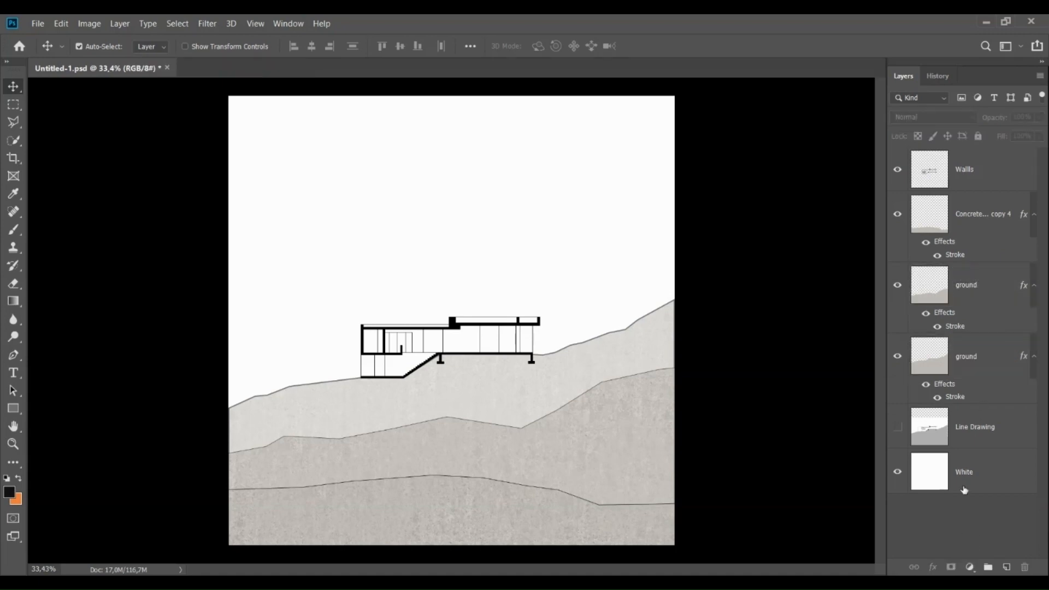
{"action": "double_click", "coordinate": [979, 214]}
{"action": "type", "text": "ground"}
{"action": "left_click", "coordinate": [972, 524]}
Place the mountain background image below the walls layer and position its ridge line across the canvas above the hills
{"action": "left_click", "coordinate": [982, 206]}
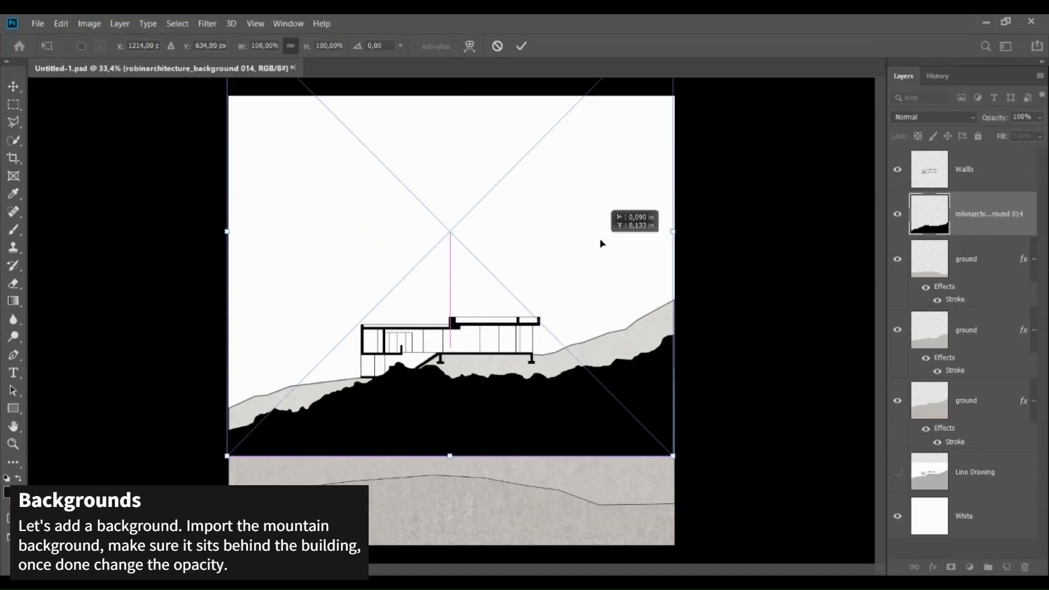
{"action": "left_click_drag", "start_coordinate": [602, 241], "coordinate": [489, 371]}
{"action": "scroll", "coordinate": [605, 404], "scroll_direction": "down", "scroll_amount": 2}
{"action": "scroll", "coordinate": [491, 353], "scroll_direction": "up", "scroll_amount": 2}
{"action": "left_click", "coordinate": [521, 46]}
Shift the mountain background down around the house, using 57% opacity as a positioning aid, and restore its opacity to 100%
{"action": "left_click", "coordinate": [1040, 117]}
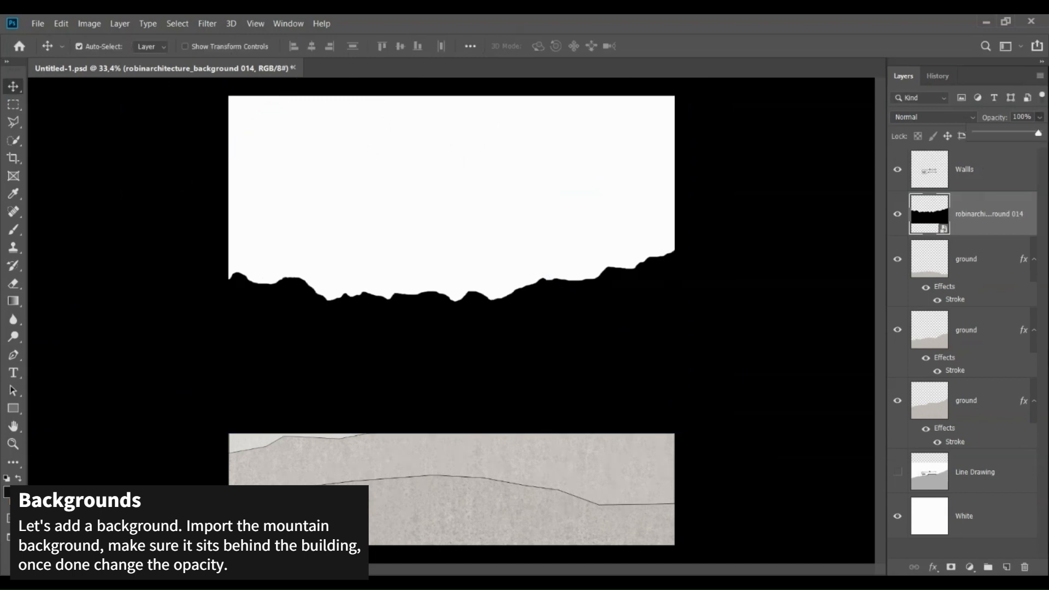
{"action": "left_click_drag", "start_coordinate": [1041, 133], "coordinate": [1011, 133]}
{"action": "left_click_drag", "start_coordinate": [623, 300], "coordinate": [623, 337]}
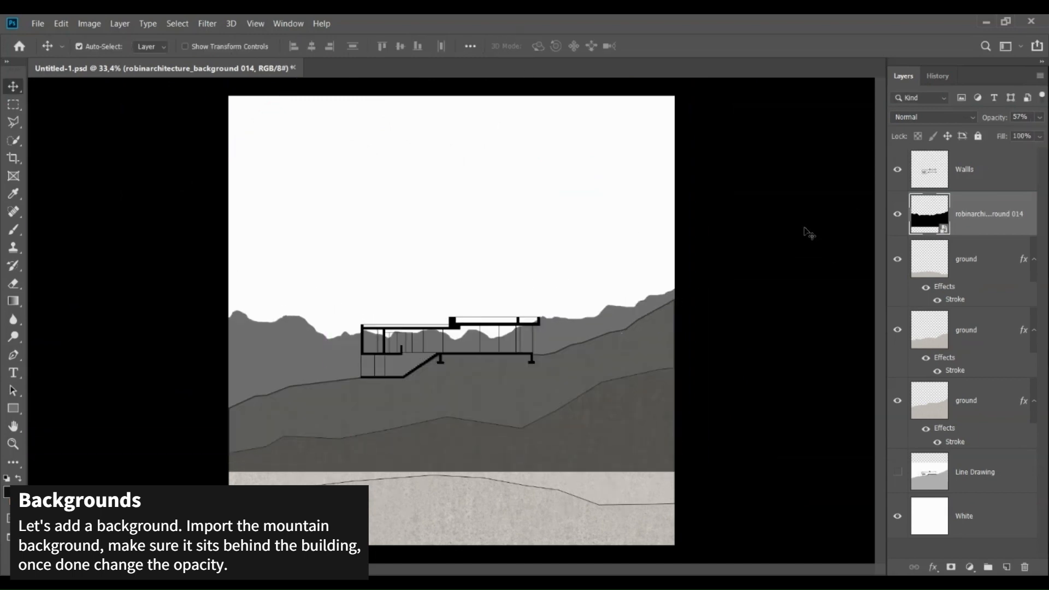
{"action": "left_click_drag", "start_coordinate": [1011, 133], "coordinate": [1043, 134]}
Load the mountain layer's outline as a selection and hide the layer
{"action": "left_click", "coordinate": [922, 216], "text": "ctrl"}
{"action": "left_click", "coordinate": [897, 215]}
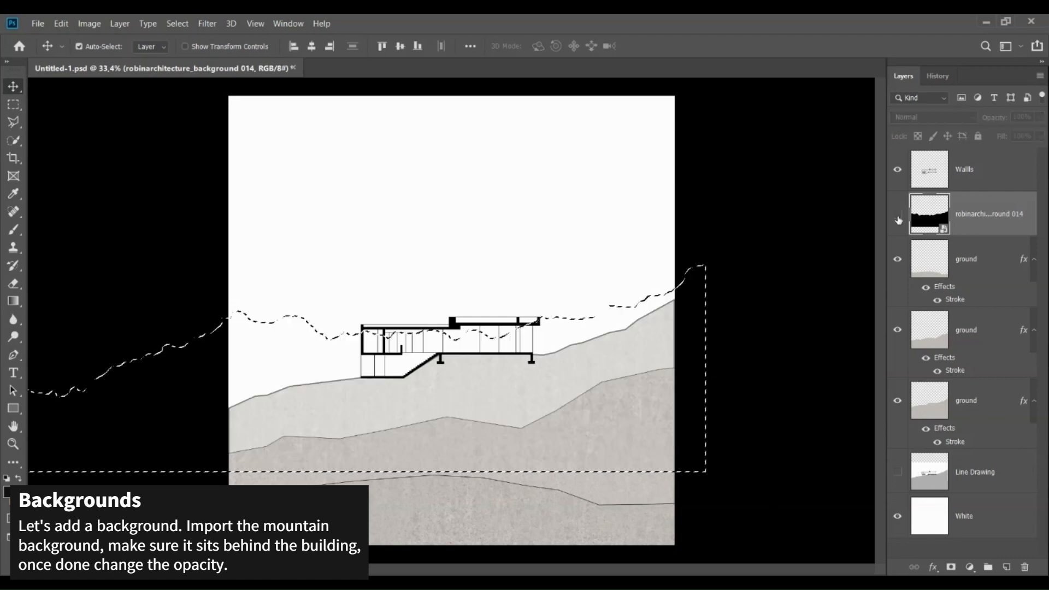
Trace a Polygonal Lasso subtraction outline along the back ground line, beneath the house and past the canvas edge
{"action": "key", "text": "l"}
{"action": "scroll", "coordinate": [244, 428], "scroll_direction": "up", "scroll_amount": 15}
{"action": "left_click", "coordinate": [154, 431], "text": "alt"}
{"action": "left_click", "coordinate": [352, 343]}
{"action": "left_click", "coordinate": [436, 335]}
{"action": "scroll", "coordinate": [770, 266], "scroll_direction": "right", "scroll_amount": 15}
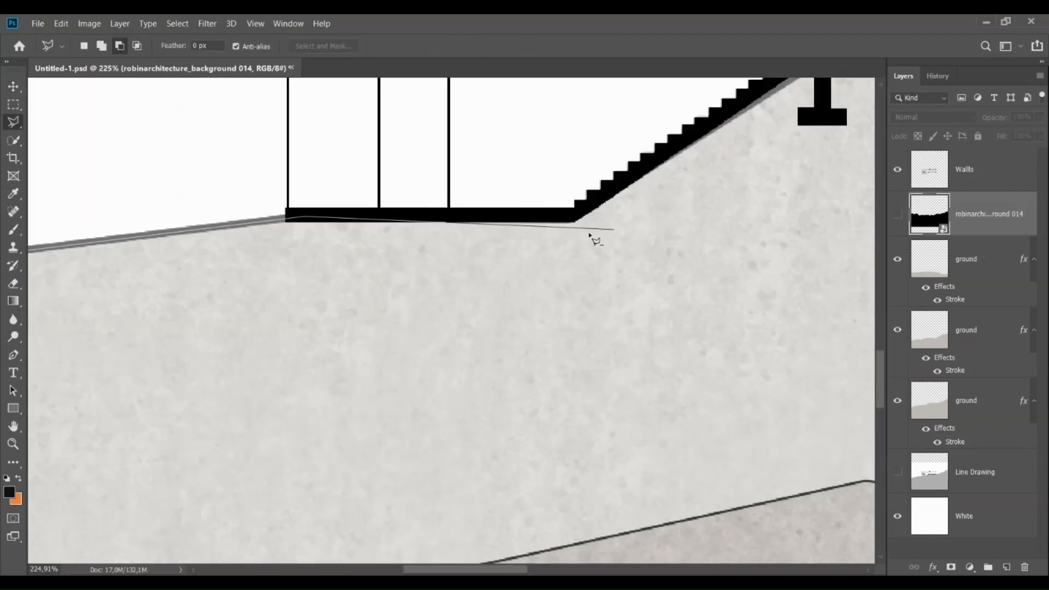
{"action": "left_click_drag", "start_coordinate": [788, 160], "coordinate": [419, 321]}
{"action": "left_click", "coordinate": [499, 300]}
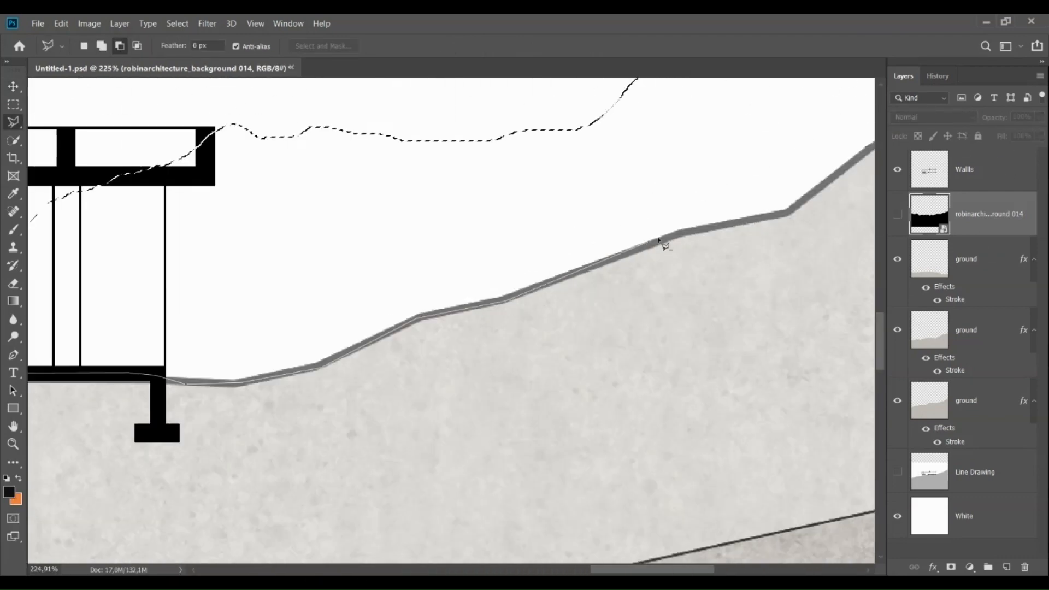
{"action": "left_click", "coordinate": [677, 235]}
{"action": "left_click", "coordinate": [789, 213]}
{"action": "left_click", "coordinate": [869, 146]}
{"action": "left_click_drag", "start_coordinate": [869, 145], "coordinate": [422, 309]}
{"action": "left_click", "coordinate": [696, 163]}
Close the lasso outline around the outside of the canvas, subtracting the ground area from the mountain selection
{"action": "left_click_drag", "start_coordinate": [748, 519], "coordinate": [496, 82]}
{"action": "left_click", "coordinate": [445, 454]}
{"action": "left_click", "coordinate": [240, 435]}
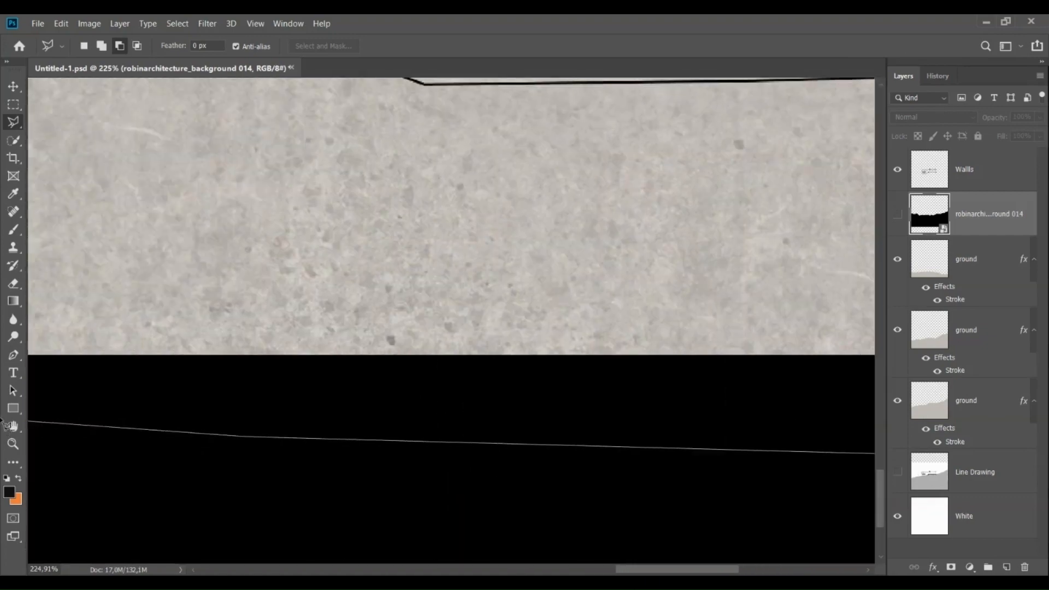
{"action": "left_click", "coordinate": [215, 414]}
{"action": "left_click", "coordinate": [339, 396]}
{"action": "scroll", "coordinate": [173, 421], "scroll_direction": "down", "scroll_amount": 15}
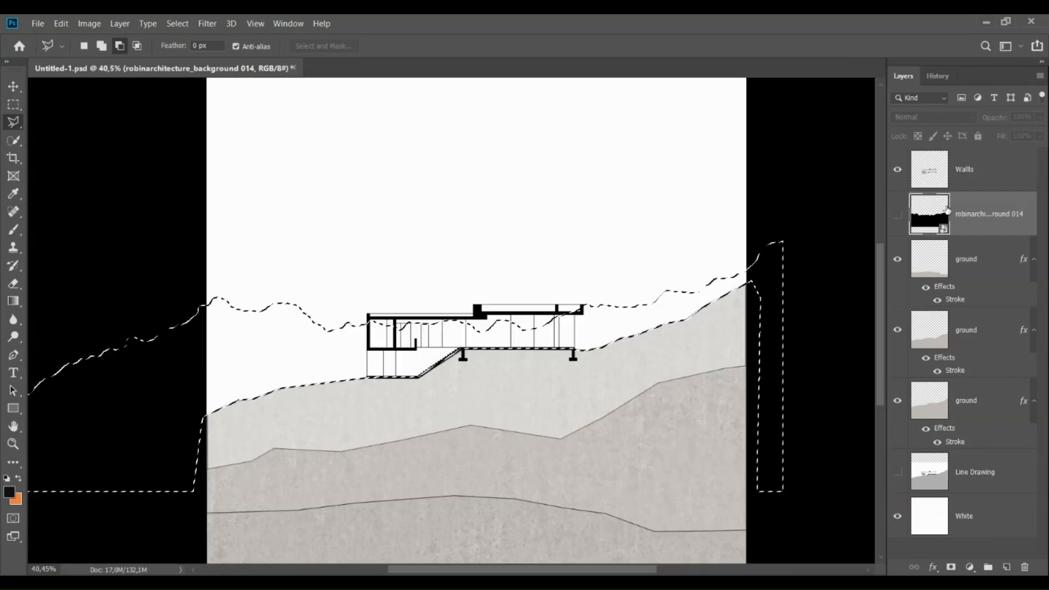
Show the mountain layer again and mask it to the remaining selection
{"action": "left_click", "coordinate": [897, 214]}
{"action": "left_click", "coordinate": [951, 568]}
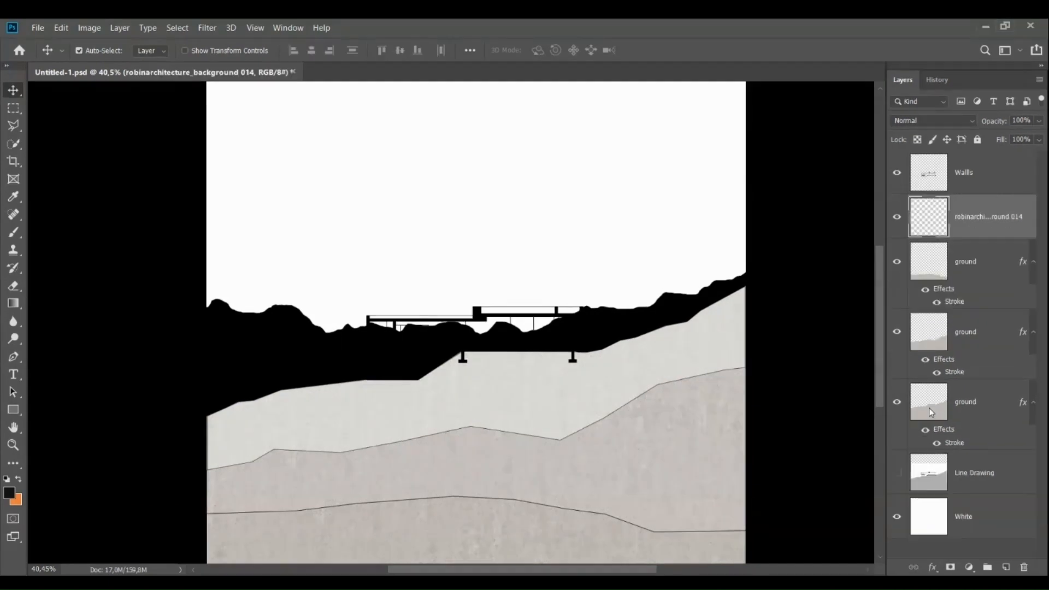
Set the mountain layer's opacity to 100% and load its outline as a selection
{"action": "left_click_drag", "start_coordinate": [1040, 117], "coordinate": [986, 146]}
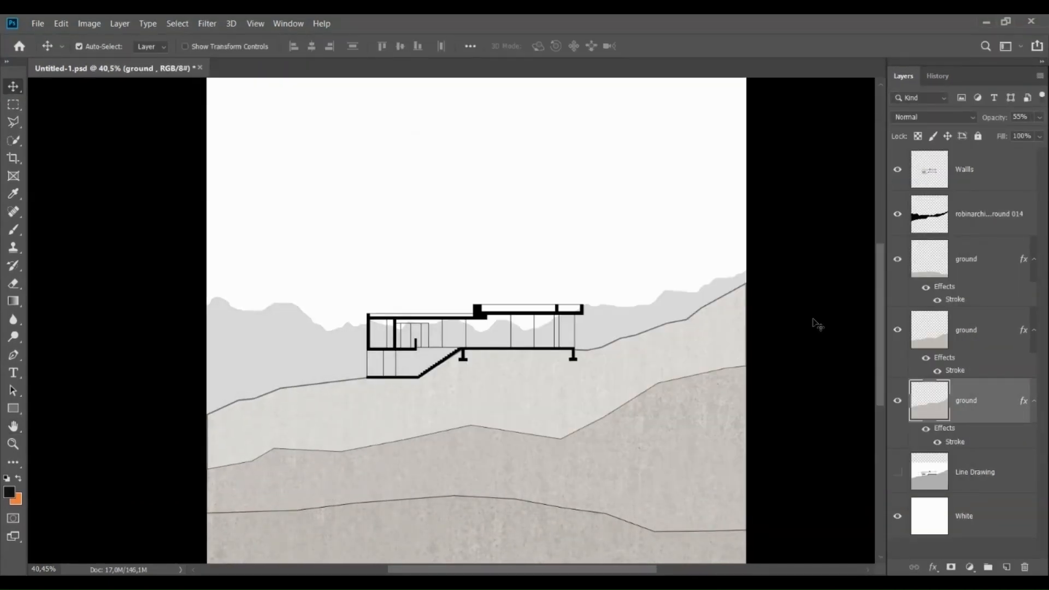
{"action": "left_click", "coordinate": [984, 214]}
{"action": "key", "text": "0"}
{"action": "left_click", "coordinate": [928, 214], "text": "ctrl"}
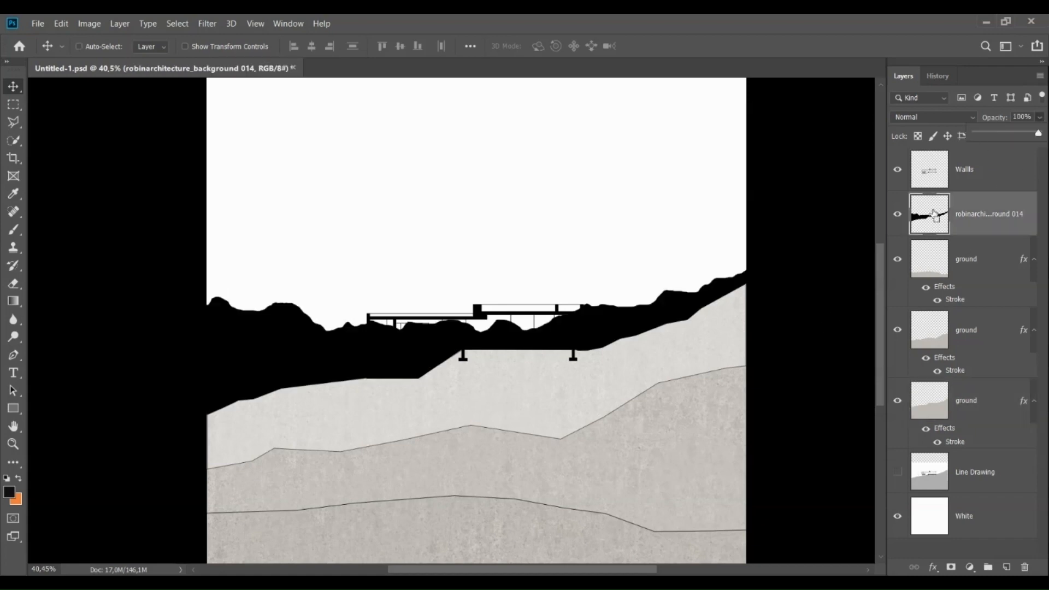
Hide the mountain layer while subtracting the house area with the Rectangular Marquee, trimming the mountains out from behind the house
{"action": "left_click", "coordinate": [897, 213]}
{"action": "key", "text": "m"}
{"action": "left_click_drag", "start_coordinate": [538, 423], "coordinate": [310, 129]}
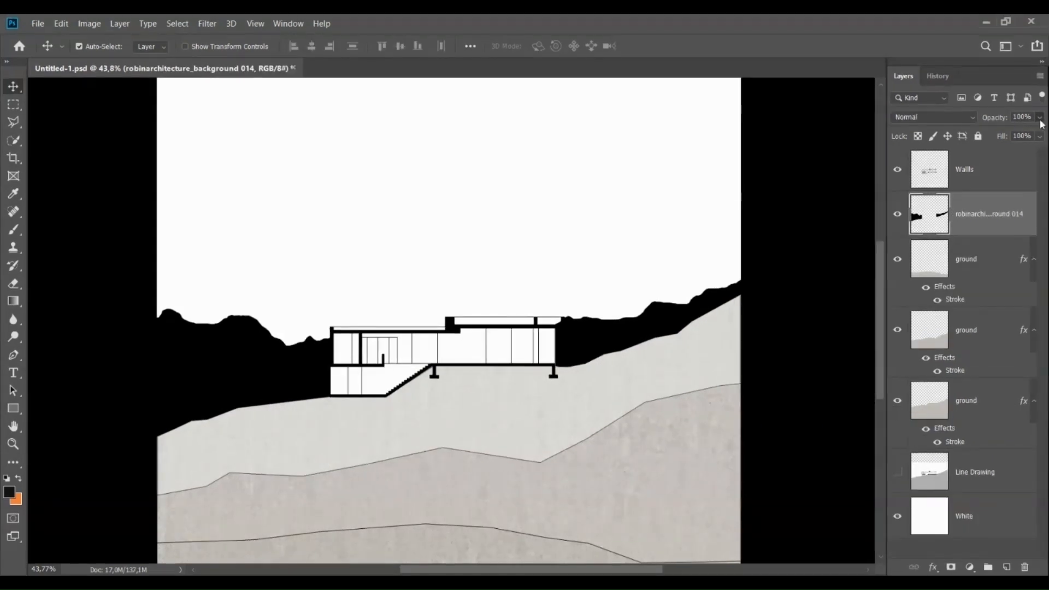
Lower the mountain layer's opacity to 22% and set the frontmost ground layer's opacity to 83%
{"action": "left_click_drag", "start_coordinate": [1035, 134], "coordinate": [991, 148]}
{"action": "scroll", "coordinate": [616, 450], "scroll_direction": "down", "scroll_amount": 3}
{"action": "left_click", "coordinate": [983, 259]}
{"action": "left_click", "coordinate": [1040, 117]}
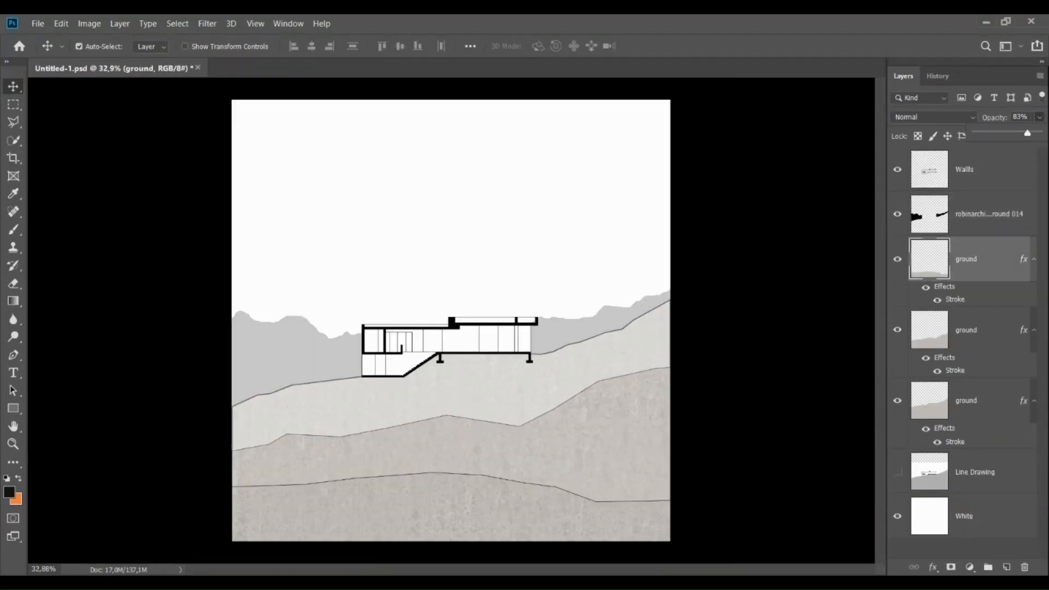
{"action": "left_click", "coordinate": [617, 434]}
{"action": "scroll", "coordinate": [751, 288], "scroll_direction": "down", "scroll_amount": 1}
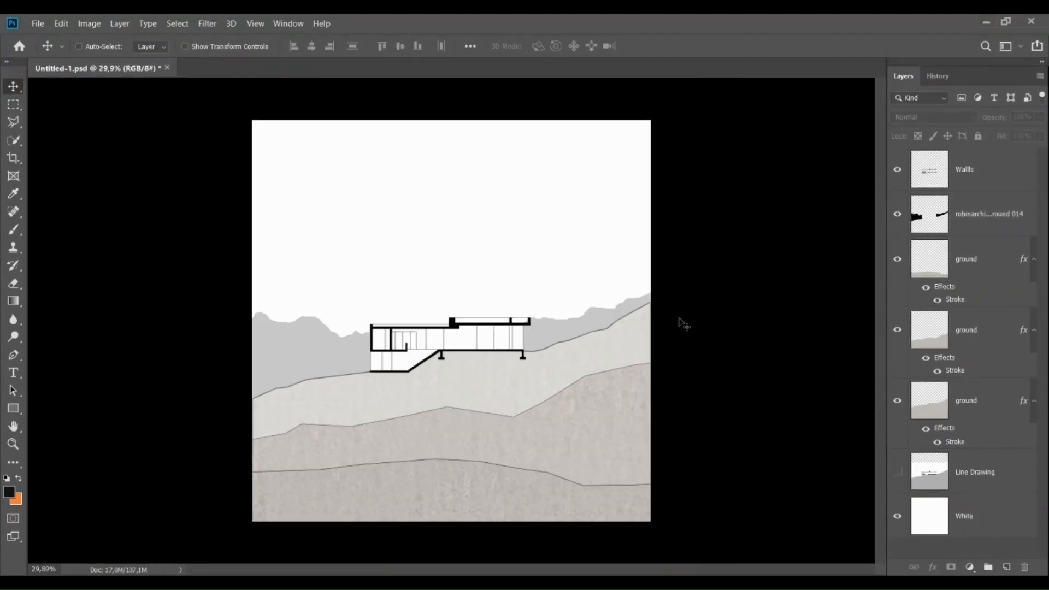
Rename the mountain layer as background
{"action": "double_click", "coordinate": [979, 214]}
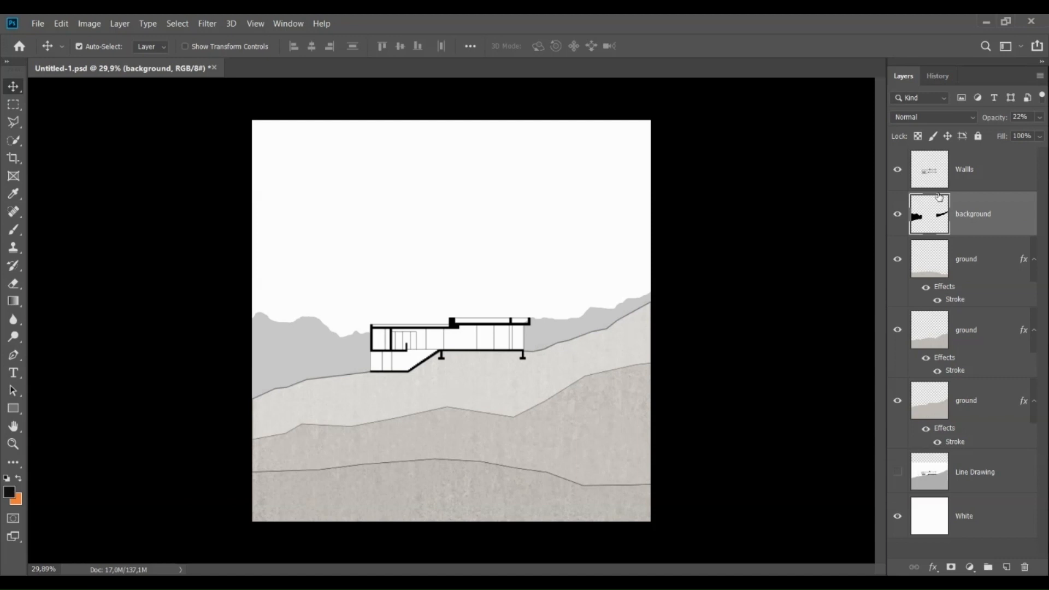
{"action": "left_click_drag", "start_coordinate": [534, 281], "coordinate": [776, 163]}
{"action": "scroll", "coordinate": [504, 304], "scroll_direction": "down", "scroll_amount": 4}
{"action": "left_click_drag", "start_coordinate": [395, 213], "coordinate": [206, 114]}
{"action": "left_click", "coordinate": [497, 47]}
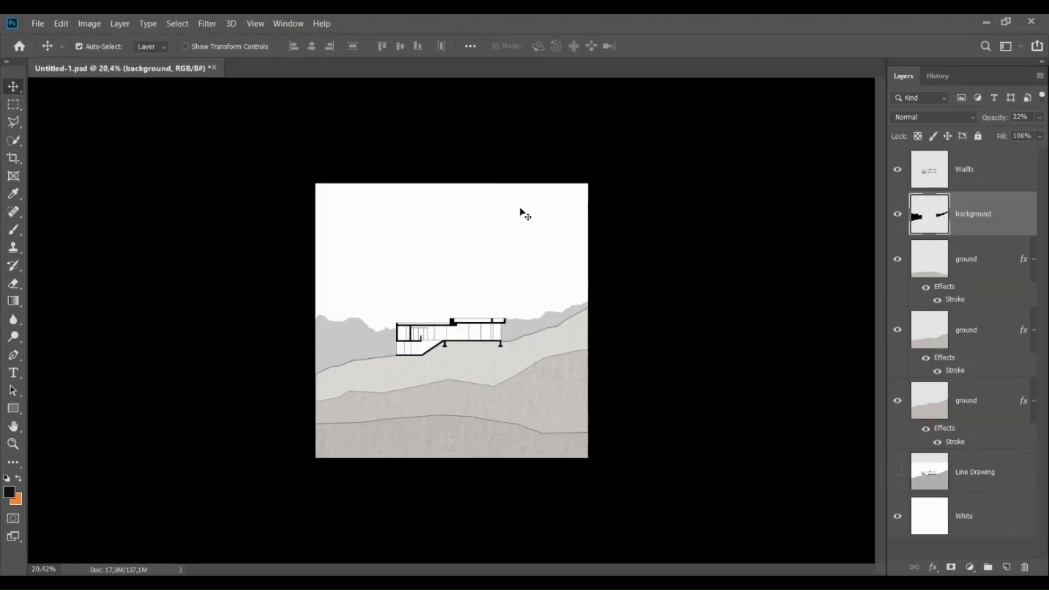
Add a new layer above the background layer and select the whole canvas with the Rectangular Marquee
{"action": "left_click", "coordinate": [1007, 568]}
{"action": "key", "text": "m"}
{"action": "left_click_drag", "start_coordinate": [309, 179], "coordinate": [629, 478]}
{"action": "scroll", "coordinate": [601, 453], "scroll_direction": "up", "scroll_amount": 5}
Fill the canvas selection with a dark teal blue and deselect it
{"action": "key", "text": "shift+F5"}
{"action": "left_click", "coordinate": [686, 169]}
{"action": "left_click", "coordinate": [666, 206]}
{"action": "left_click", "coordinate": [442, 204]}
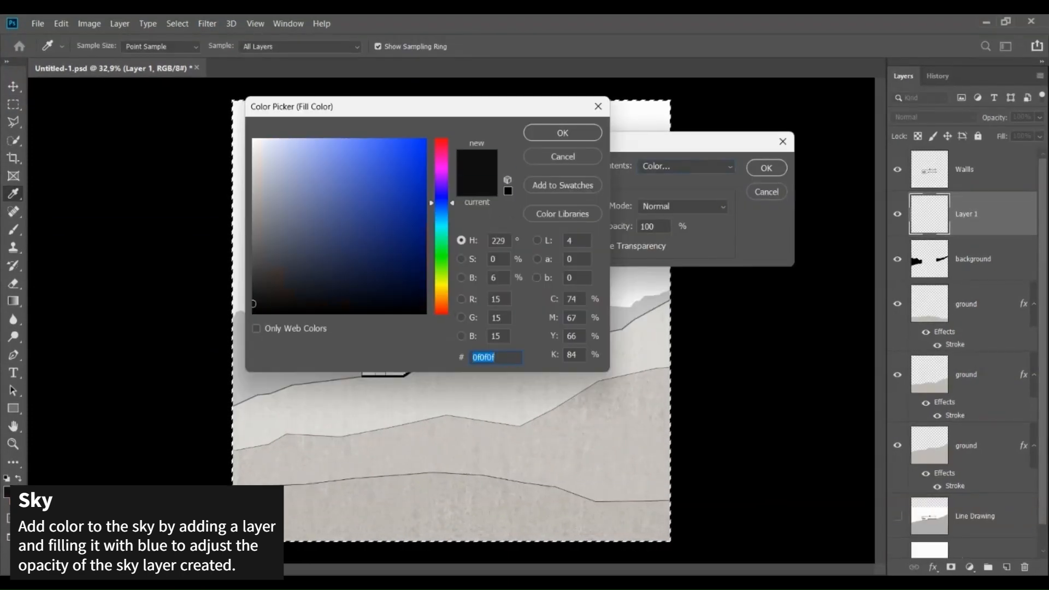
{"action": "left_click", "coordinate": [351, 171]}
{"action": "left_click", "coordinate": [441, 223]}
{"action": "left_click", "coordinate": [364, 200]}
{"action": "key", "text": "Return"}
{"action": "left_click", "coordinate": [766, 168]}
{"action": "key", "text": "ctrl+d"}
Move the blue sky layer beneath the three ground layers and keep it at 100% opacity
{"action": "left_click_drag", "start_coordinate": [977, 214], "coordinate": [977, 439]}
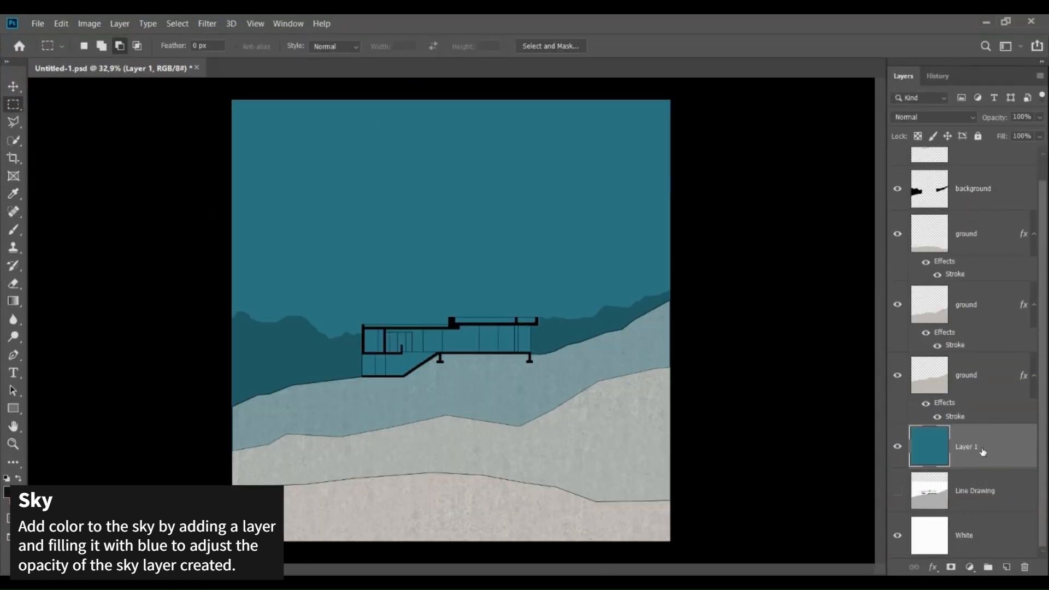
{"action": "left_click", "coordinate": [1040, 117]}
{"action": "mouse_move", "coordinate": [1040, 135]}
{"action": "left_mouse_down"}
{"action": "mouse_move", "coordinate": [990, 134]}
{"action": "mouse_move", "coordinate": [1043, 136]}
{"action": "left_mouse_up"}
{"action": "left_click", "coordinate": [965, 199]}
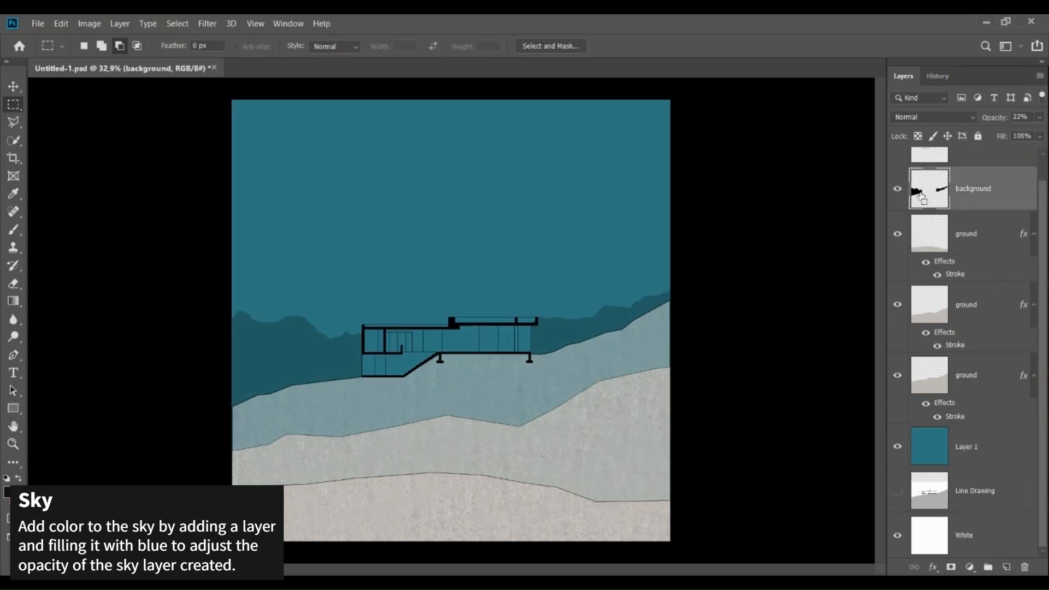
Load the sky layer's outline and start a Polygonal Lasso subtraction along the western ground line, floor and stairs
{"action": "left_click", "coordinate": [968, 446]}
{"action": "left_click", "coordinate": [934, 434], "text": "ctrl"}
{"action": "scroll", "coordinate": [241, 402], "scroll_direction": "up", "scroll_amount": 11}
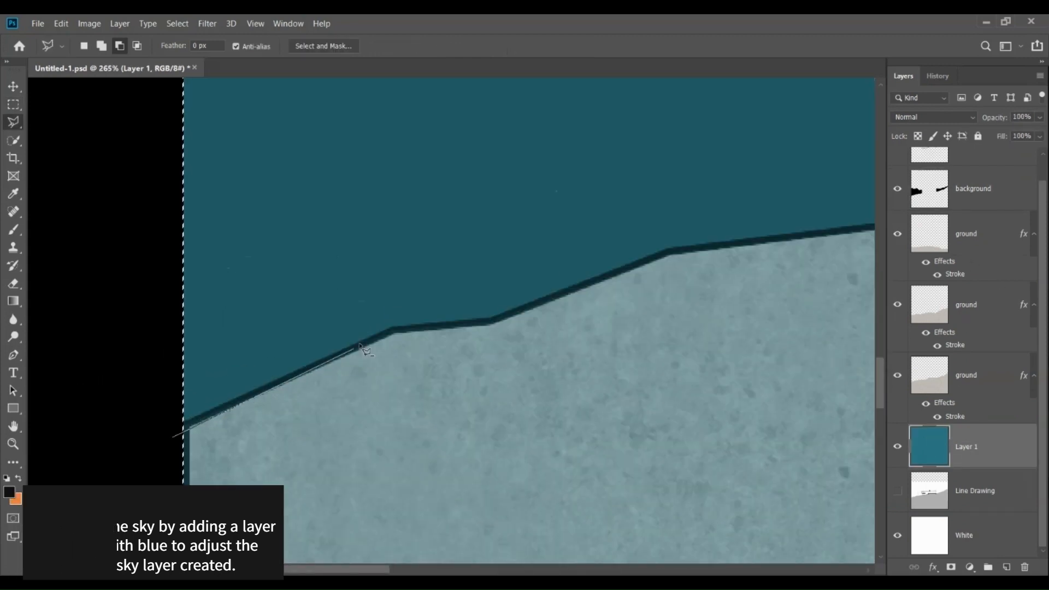
{"action": "left_click", "coordinate": [179, 431]}
{"action": "left_click", "coordinate": [393, 333]}
{"action": "left_click", "coordinate": [672, 255]}
{"action": "scroll", "coordinate": [672, 255], "scroll_direction": "right", "scroll_amount": 6}
{"action": "left_click", "coordinate": [627, 179]}
{"action": "scroll", "coordinate": [627, 180], "scroll_direction": "right", "scroll_amount": 4}
{"action": "left_click", "coordinate": [516, 178]}
{"action": "scroll", "coordinate": [622, 102], "scroll_direction": "up", "scroll_amount": 5}
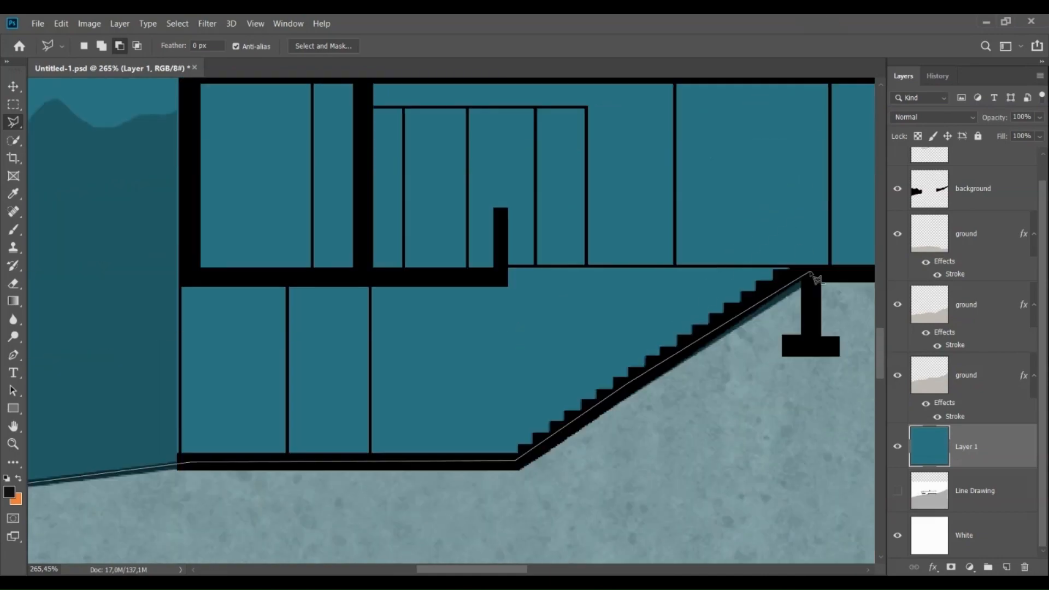
{"action": "left_click", "coordinate": [813, 277]}
Continue the lasso outline along the house's upper floor slab and the rising ground line past the canvas edge
{"action": "scroll", "coordinate": [813, 277], "scroll_direction": "right", "scroll_amount": 10}
{"action": "left_click", "coordinate": [608, 275]}
{"action": "left_click", "coordinate": [705, 287]}
{"action": "left_click", "coordinate": [797, 266]}
{"action": "scroll", "coordinate": [797, 266], "scroll_direction": "right", "scroll_amount": 6}
{"action": "left_click", "coordinate": [662, 188]}
{"action": "scroll", "coordinate": [663, 189], "scroll_direction": "right", "scroll_amount": 6}
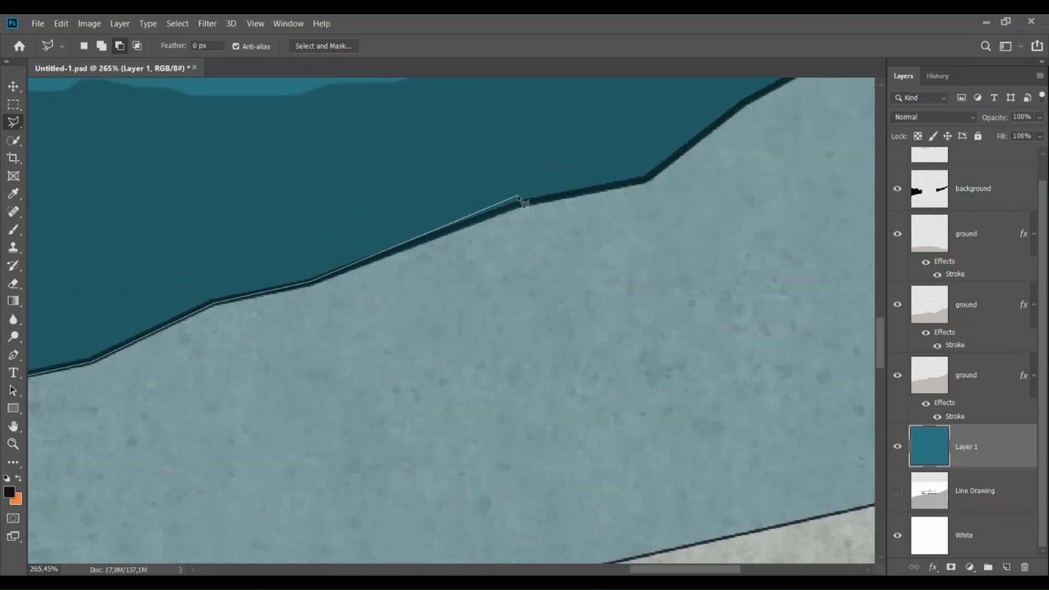
{"action": "left_click", "coordinate": [646, 179]}
{"action": "scroll", "coordinate": [647, 180], "scroll_direction": "up", "scroll_amount": 4}
{"action": "left_click", "coordinate": [831, 145]}
Close the lasso outline around the outside of the canvas, subtracting the ground area from the sky selection
{"action": "scroll", "coordinate": [842, 230], "scroll_direction": "down", "scroll_amount": 12}
{"action": "left_click", "coordinate": [841, 439]}
{"action": "scroll", "coordinate": [840, 439], "scroll_direction": "left", "scroll_amount": 15}
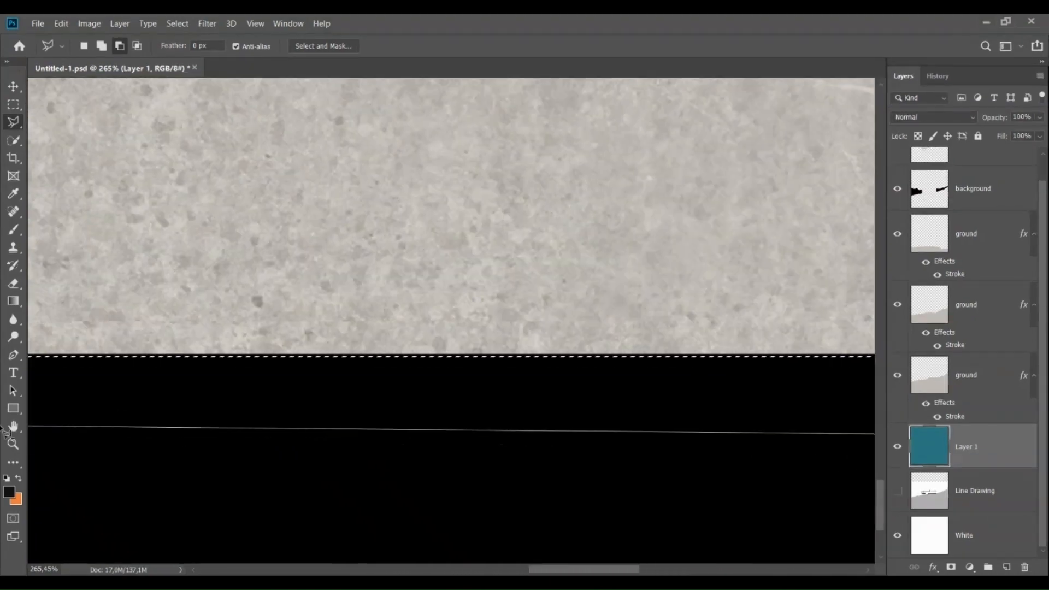
{"action": "double_click", "coordinate": [596, 422]}
{"action": "scroll", "coordinate": [465, 443], "scroll_direction": "down", "scroll_amount": 1}
{"action": "scroll", "coordinate": [466, 445], "scroll_direction": "down", "scroll_amount": 10}
{"action": "scroll", "coordinate": [325, 379], "scroll_direction": "up", "scroll_amount": 4}
Subtract the house's rooms and both roof parapets from the sky selection using Rectangular Marquee areas
{"action": "key", "text": "m"}
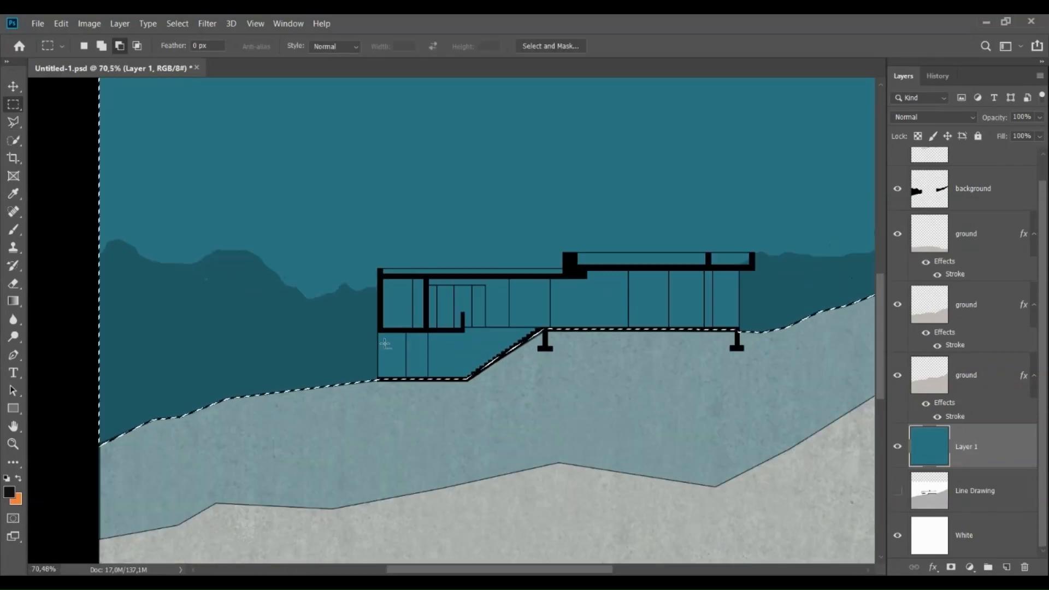
{"action": "scroll", "coordinate": [439, 372], "scroll_direction": "up", "scroll_amount": 5}
{"action": "left_click_drag", "start_coordinate": [553, 438], "coordinate": [290, 141]}
{"action": "left_click_drag", "start_coordinate": [758, 190], "coordinate": [765, 167]}
{"action": "scroll", "coordinate": [765, 219], "scroll_direction": "down", "scroll_amount": 1}
{"action": "left_click_drag", "start_coordinate": [853, 322], "coordinate": [508, 366]}
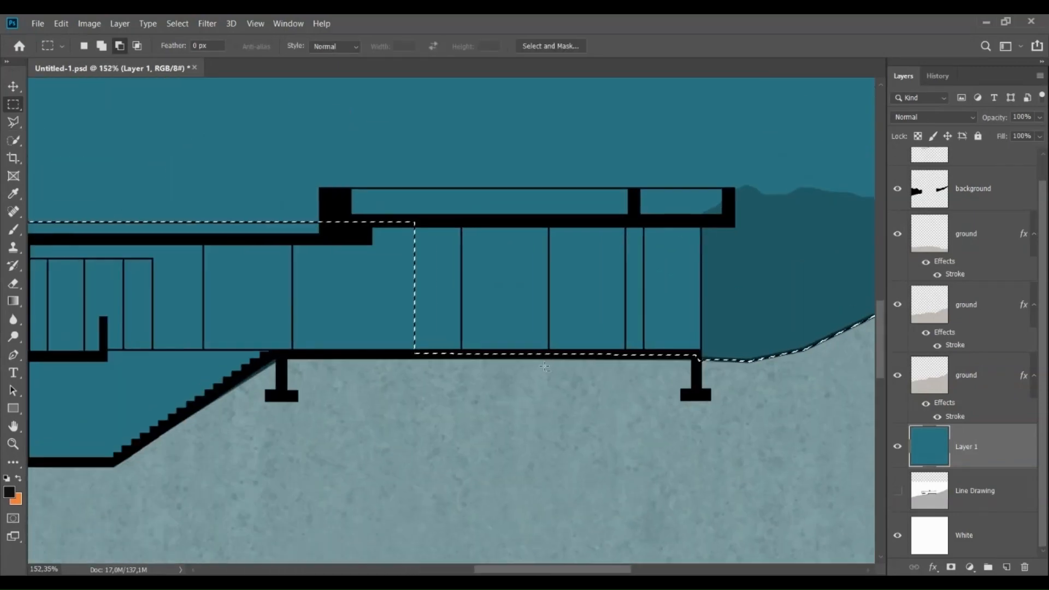
{"action": "left_click_drag", "start_coordinate": [319, 187], "coordinate": [319, 188]}
{"action": "scroll", "coordinate": [509, 350], "scroll_direction": "up", "scroll_amount": 1}
{"action": "left_click_drag", "start_coordinate": [508, 350], "coordinate": [595, 191]}
{"action": "scroll", "coordinate": [593, 207], "scroll_direction": "up", "scroll_amount": 4}
{"action": "left_click_drag", "start_coordinate": [593, 208], "coordinate": [565, 239]}
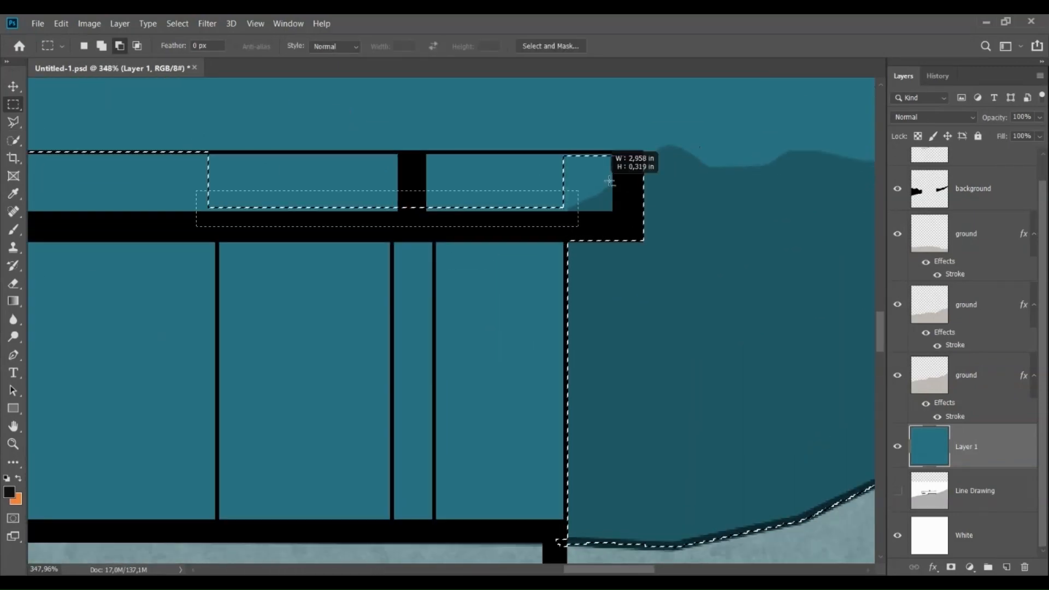
{"action": "left_click_drag", "start_coordinate": [610, 181], "coordinate": [609, 181]}
Mask the blue sky layer to the remaining selection and set the layer's opacity to 34%
{"action": "scroll", "coordinate": [601, 313], "scroll_direction": "down", "scroll_amount": 10}
{"action": "left_click", "coordinate": [951, 567]}
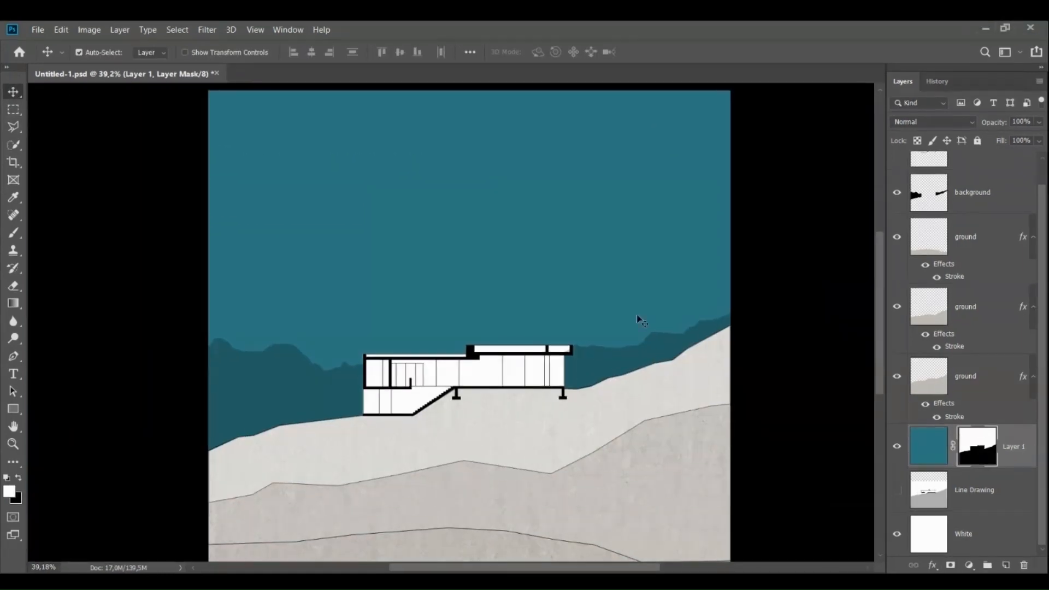
{"action": "left_click", "coordinate": [929, 445]}
{"action": "left_click_drag", "start_coordinate": [1040, 119], "coordinate": [996, 134]}
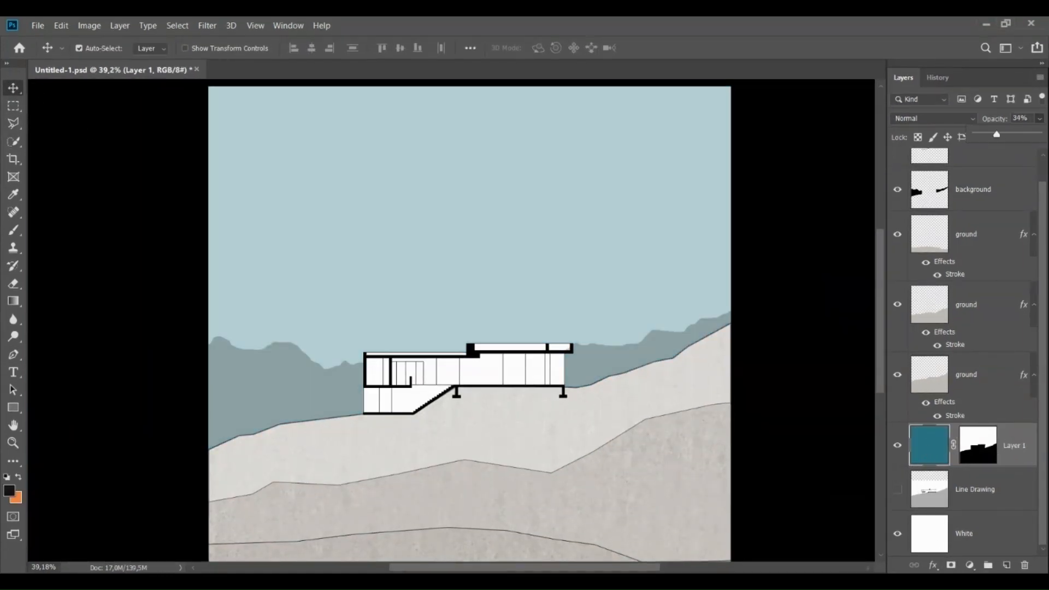
Set the background layer's opacity to 21% and the rearmost ground layer's opacity to 100%
{"action": "scroll", "coordinate": [614, 363], "scroll_direction": "down", "scroll_amount": 2}
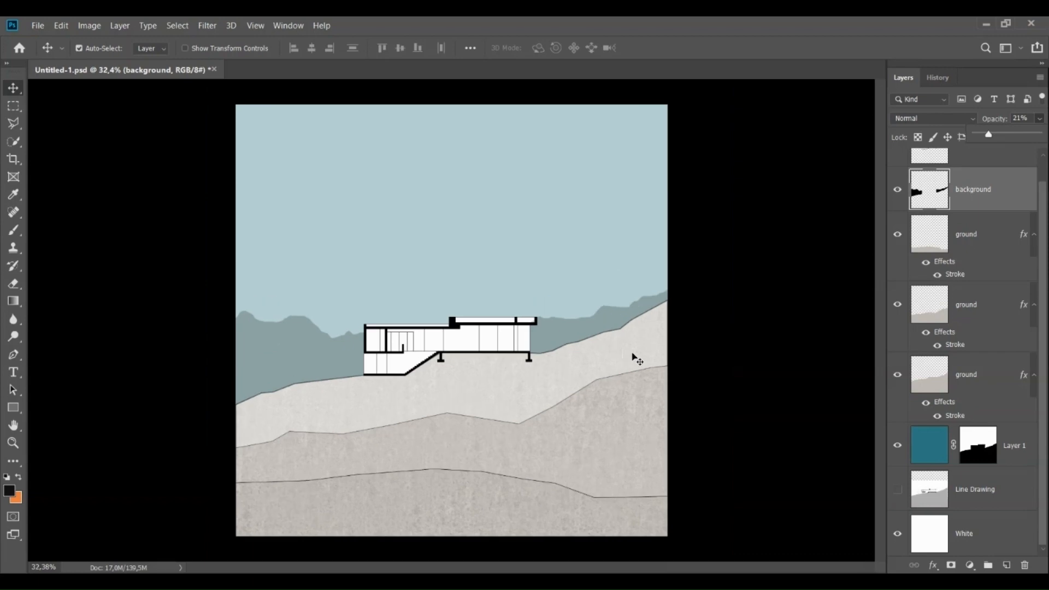
{"action": "left_click", "coordinate": [978, 308]}
{"action": "left_click", "coordinate": [967, 374]}
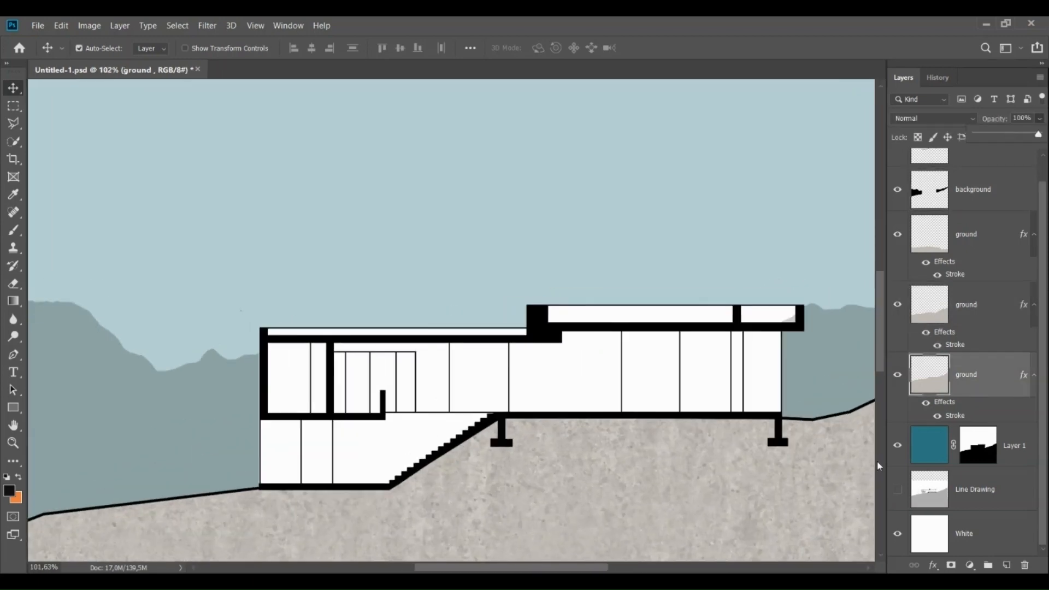
Add a new layer and place it directly below the walls layer
{"action": "key", "text": "alt+period"}
{"action": "left_click", "coordinate": [1007, 565]}
{"action": "left_click_drag", "start_coordinate": [972, 172], "coordinate": [973, 218]}
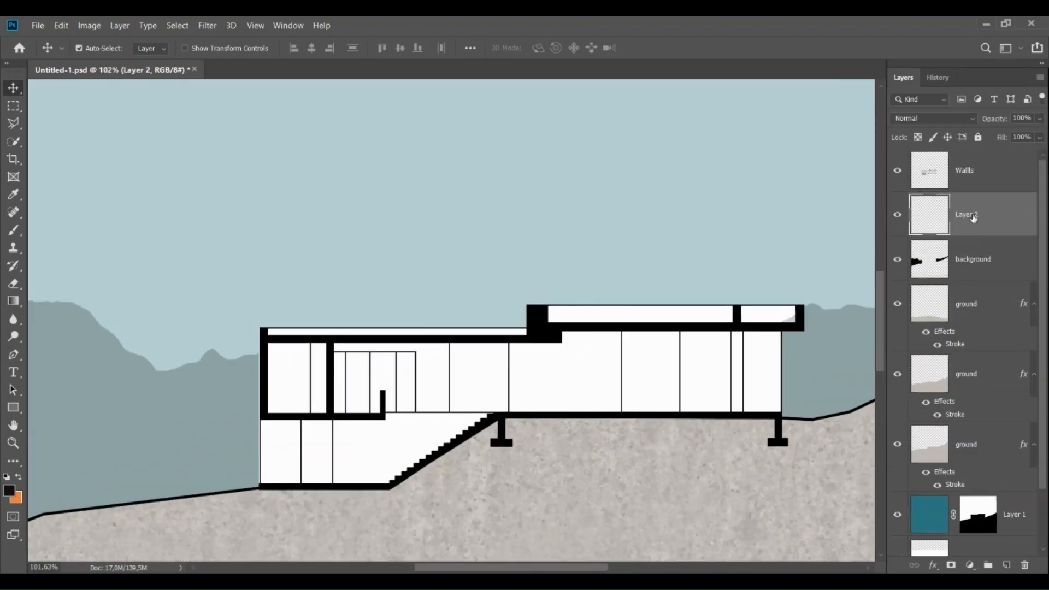
Select the entire house, including its lower level and raised roof, by adding Rectangular Marquee areas together
{"action": "left_click", "coordinate": [10, 107]}
{"action": "scroll", "coordinate": [268, 487], "scroll_direction": "up", "scroll_amount": 7}
{"action": "scroll", "coordinate": [224, 481], "scroll_direction": "down", "scroll_amount": 5}
{"action": "left_click", "coordinate": [13, 88]}
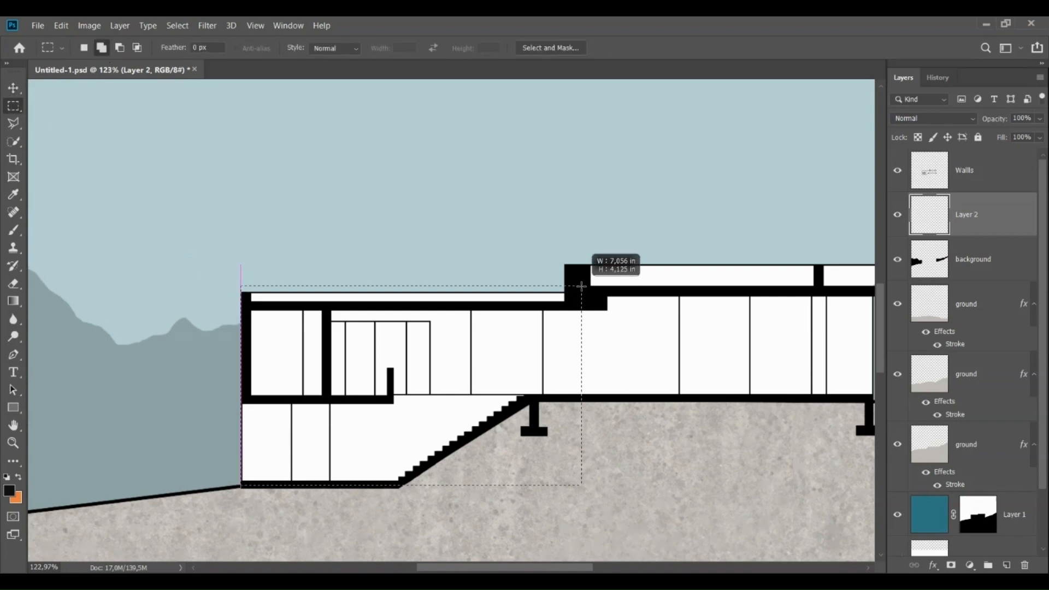
{"action": "left_click_drag", "start_coordinate": [581, 286], "coordinate": [581, 292]}
{"action": "scroll", "coordinate": [225, 473], "scroll_direction": "up", "scroll_amount": 6}
{"action": "scroll", "coordinate": [241, 506], "scroll_direction": "down", "scroll_amount": 6}
{"action": "left_click_drag", "start_coordinate": [682, 478], "coordinate": [369, 213]}
{"action": "scroll", "coordinate": [615, 274], "scroll_direction": "up", "scroll_amount": 6}
{"action": "left_click_drag", "start_coordinate": [492, 425], "coordinate": [754, 177]}
{"action": "scroll", "coordinate": [773, 126], "scroll_direction": "up", "scroll_amount": 6}
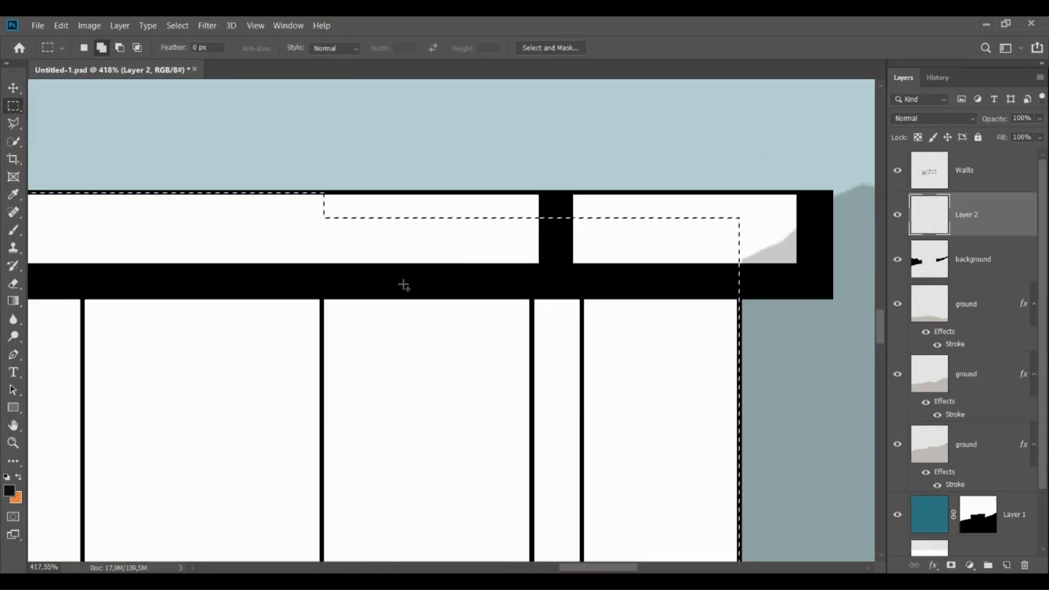
{"action": "scroll", "coordinate": [403, 284], "scroll_direction": "down", "scroll_amount": 6}
{"action": "scroll", "coordinate": [498, 311], "scroll_direction": "up", "scroll_amount": 3}
Subtract the ground below the stairs and upper floor slab from the house selection with the Polygonal Lasso
{"action": "key", "text": "l"}
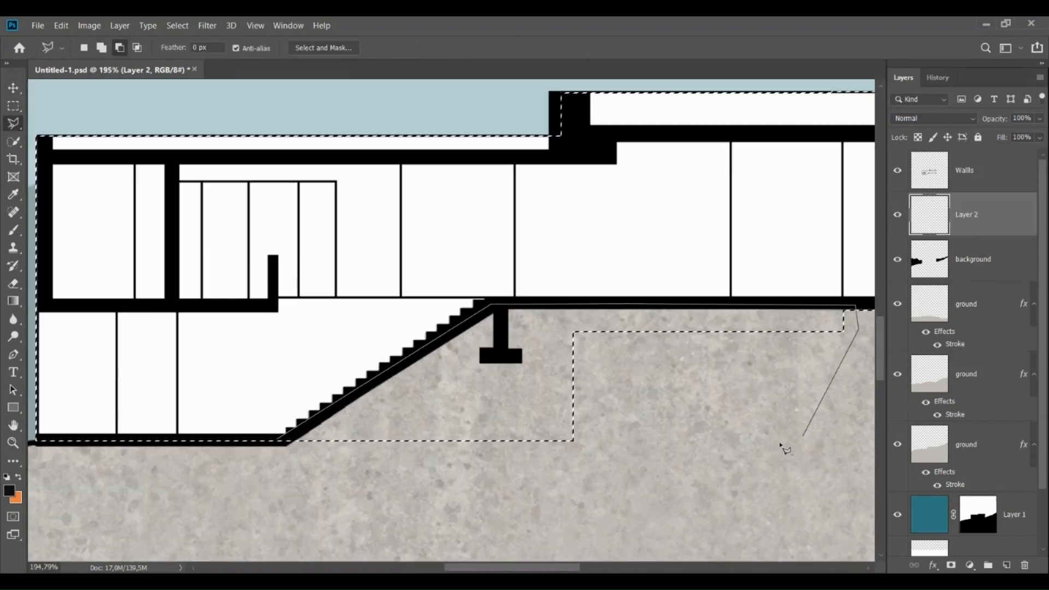
{"action": "left_click", "coordinate": [285, 445]}
{"action": "scroll", "coordinate": [624, 434], "scroll_direction": "down", "scroll_amount": 5}
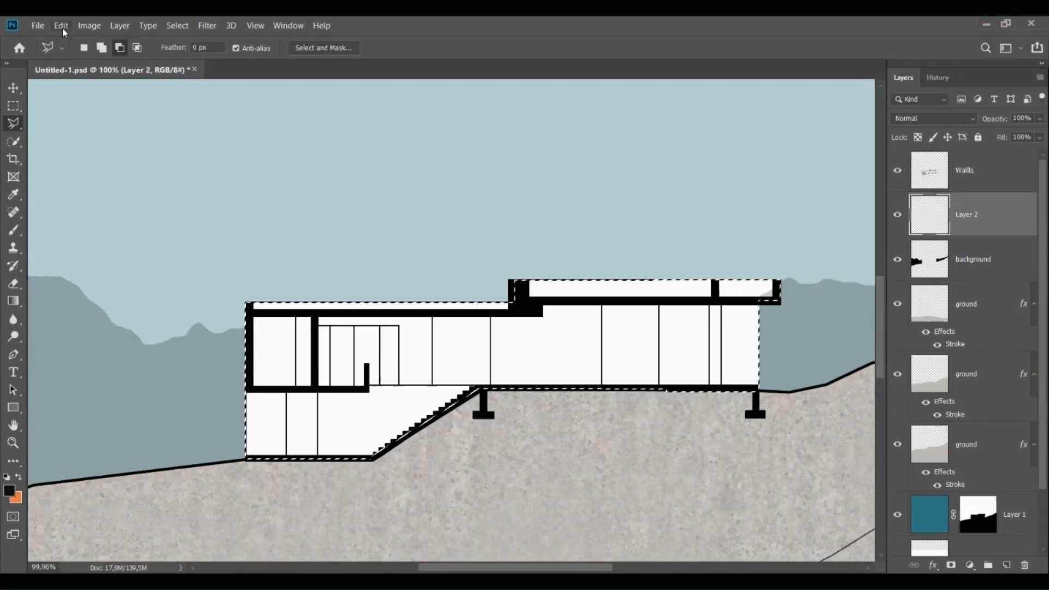
Fill the house selection with a warm light grey and deselect it
{"action": "key", "text": "shift+F5"}
{"action": "left_click", "coordinate": [660, 171]}
{"action": "left_click", "coordinate": [676, 204]}
{"action": "left_click", "coordinate": [560, 135]}
{"action": "left_click", "coordinate": [765, 172]}
{"action": "key", "text": "ctrl+d"}
{"action": "left_click", "coordinate": [15, 92]}
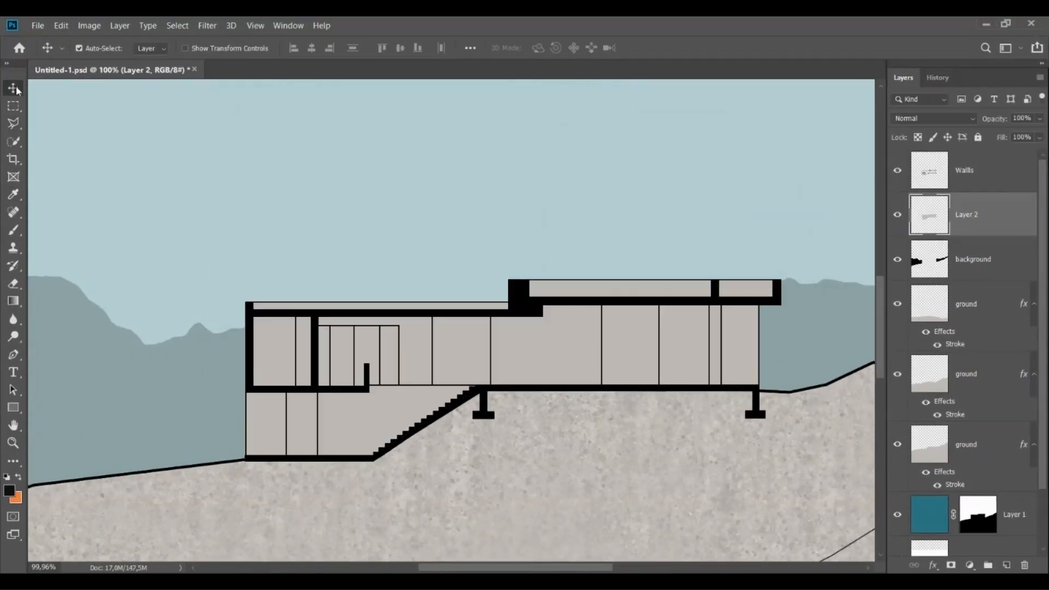
Add a new layer above the walls and trace a Polygonal Lasso strip along the underside of the stairs
{"action": "scroll", "coordinate": [432, 484], "scroll_direction": "up", "scroll_amount": 3}
{"action": "left_click", "coordinate": [505, 356]}
{"action": "left_click", "coordinate": [1006, 565]}
{"action": "left_click", "coordinate": [13, 106]}
{"action": "left_click", "coordinate": [13, 123]}
{"action": "scroll", "coordinate": [473, 385], "scroll_direction": "up", "scroll_amount": 6}
{"action": "left_click", "coordinate": [514, 346]}
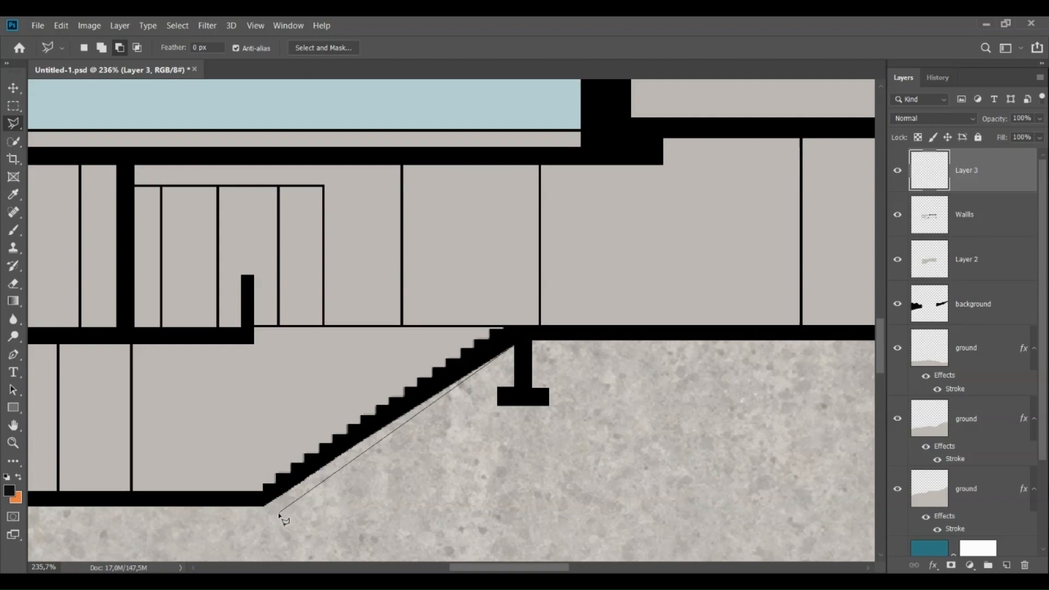
Trim the lower end of the stair strip selection level with the floor slab using a Rectangular Marquee subtraction
{"action": "left_click", "coordinate": [14, 106]}
{"action": "scroll", "coordinate": [213, 538], "scroll_direction": "up", "scroll_amount": 6}
{"action": "left_click_drag", "start_coordinate": [185, 531], "coordinate": [468, 487]}
{"action": "scroll", "coordinate": [286, 509], "scroll_direction": "down", "scroll_amount": 10}
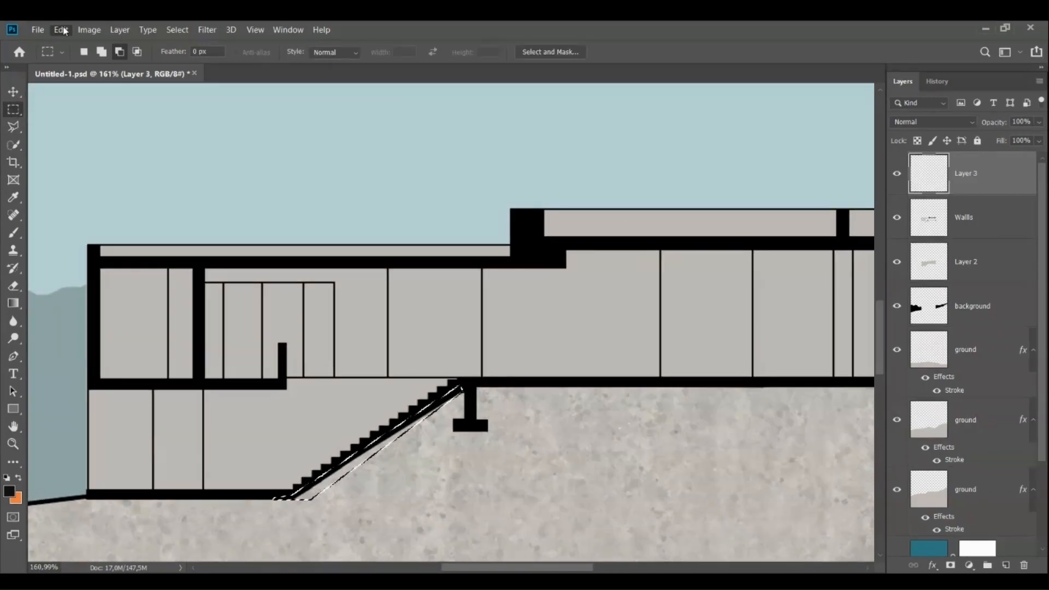
Try filling the strip beneath the stairs with black, and undo the fill
{"action": "left_click", "coordinate": [61, 28]}
{"action": "left_click", "coordinate": [77, 235]}
{"action": "left_click", "coordinate": [762, 172]}
{"action": "key", "text": "ctrl+d"}
{"action": "scroll", "coordinate": [320, 489], "scroll_direction": "up", "scroll_amount": 4}
{"action": "key", "text": "ctrl+z"}
{"action": "key", "text": "ctrl+z"}
Narrow the strip selection beneath the stairs with the Polygonal Lasso and try filling it with black again
{"action": "scroll", "coordinate": [319, 493], "scroll_direction": "up", "scroll_amount": 3}
{"action": "left_click", "coordinate": [13, 124]}
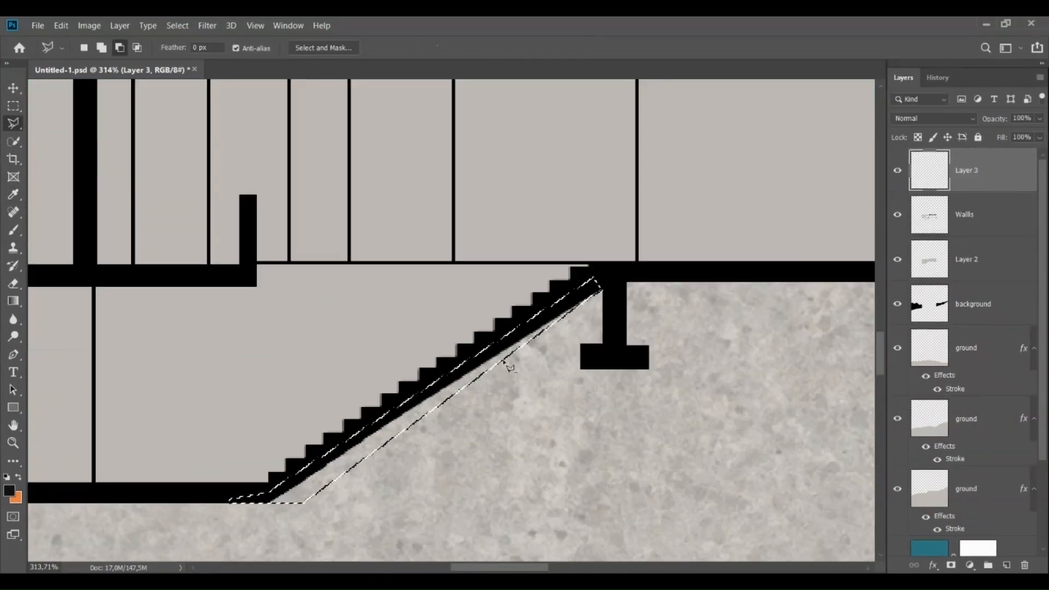
{"action": "left_click", "coordinate": [61, 27]}
{"action": "left_click", "coordinate": [77, 235]}
{"action": "left_click", "coordinate": [762, 175]}
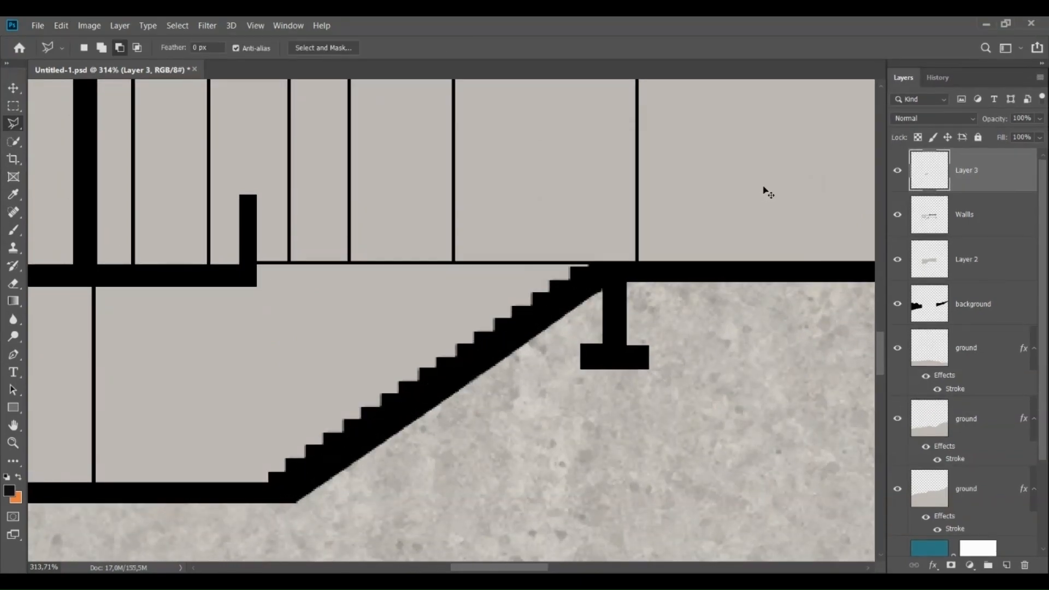
Fill the further narrowed strip beneath the stairs with black at 100% opacity and deselect it
{"action": "left_click", "coordinate": [60, 26]}
{"action": "left_click", "coordinate": [76, 235]}
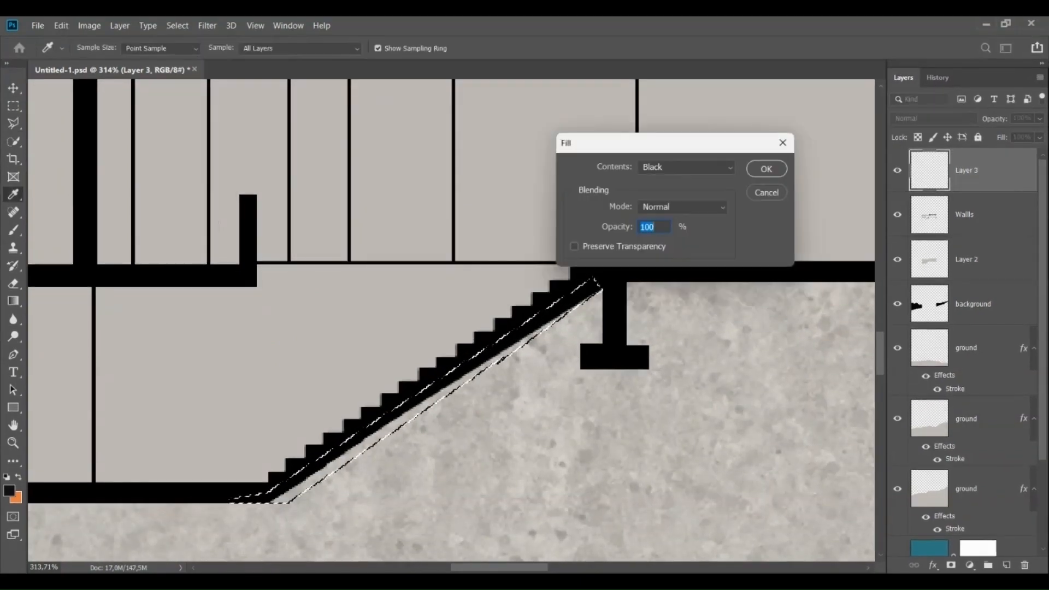
{"action": "left_click", "coordinate": [764, 169]}
{"action": "key", "text": "ctrl+d"}
{"action": "scroll", "coordinate": [363, 437], "scroll_direction": "down", "scroll_amount": 10}
{"action": "left_click", "coordinate": [13, 88]}
{"action": "scroll", "coordinate": [386, 546], "scroll_direction": "down", "scroll_amount": 4}
Move the walls layer above the stair strip layer and merge the two layers
{"action": "left_click_drag", "start_coordinate": [982, 218], "coordinate": [983, 151]}
{"action": "left_click", "coordinate": [990, 219], "text": "ctrl"}
{"action": "right_click", "coordinate": [990, 218]}
{"action": "left_click", "coordinate": [951, 420]}
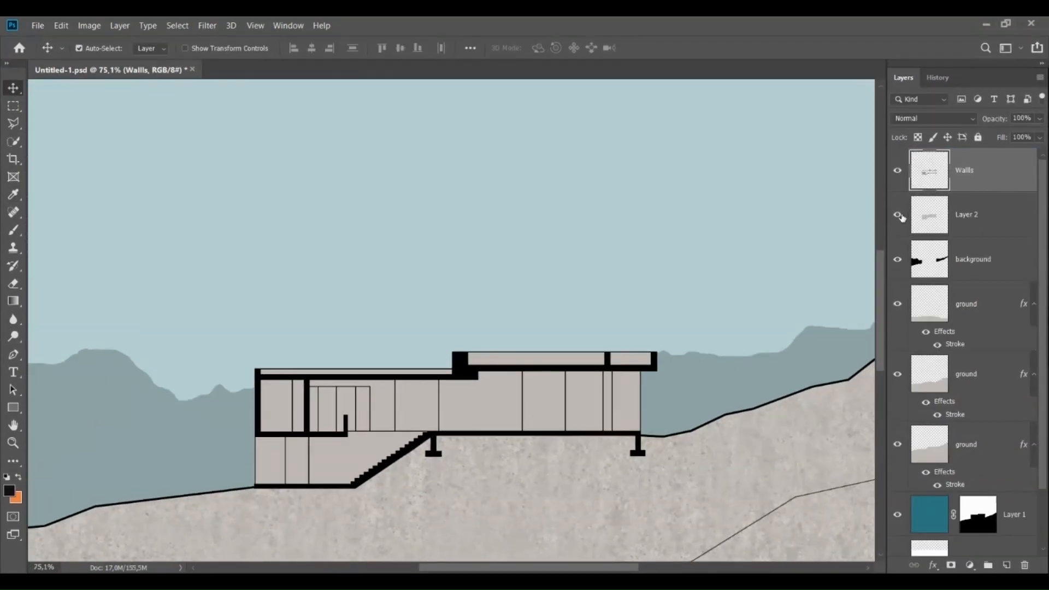
Rename Layer 2, the house interior fill, as walls and lower its opacity
{"action": "scroll", "coordinate": [448, 309], "scroll_direction": "down", "scroll_amount": 5}
{"action": "double_click", "coordinate": [969, 214]}
{"action": "type", "text": "walls"}
{"action": "left_click", "coordinate": [1004, 242]}
{"action": "left_click", "coordinate": [1003, 218]}
{"action": "left_click", "coordinate": [1039, 119]}
{"action": "left_click_drag", "start_coordinate": [1041, 135], "coordinate": [984, 134]}
Lower the opacity of the concrete ground layers and the blue sky layer
{"action": "scroll", "coordinate": [592, 389], "scroll_direction": "down", "scroll_amount": 2}
{"action": "left_click", "coordinate": [989, 445]}
{"action": "left_click", "coordinate": [1040, 119]}
{"action": "scroll", "coordinate": [721, 338], "scroll_direction": "down", "scroll_amount": 1}
{"action": "scroll", "coordinate": [721, 338], "scroll_direction": "down", "scroll_amount": 2}
{"action": "left_click", "coordinate": [574, 459], "text": "ctrl"}
{"action": "left_click", "coordinate": [1040, 119]}
{"action": "left_click", "coordinate": [617, 263], "text": "ctrl"}
{"action": "left_click", "coordinate": [1039, 118]}
{"action": "left_click", "coordinate": [476, 340], "text": "ctrl"}
Set the opacity of the background mountains layer to 8%
{"action": "left_click", "coordinate": [992, 260]}
{"action": "left_click", "coordinate": [1040, 118]}
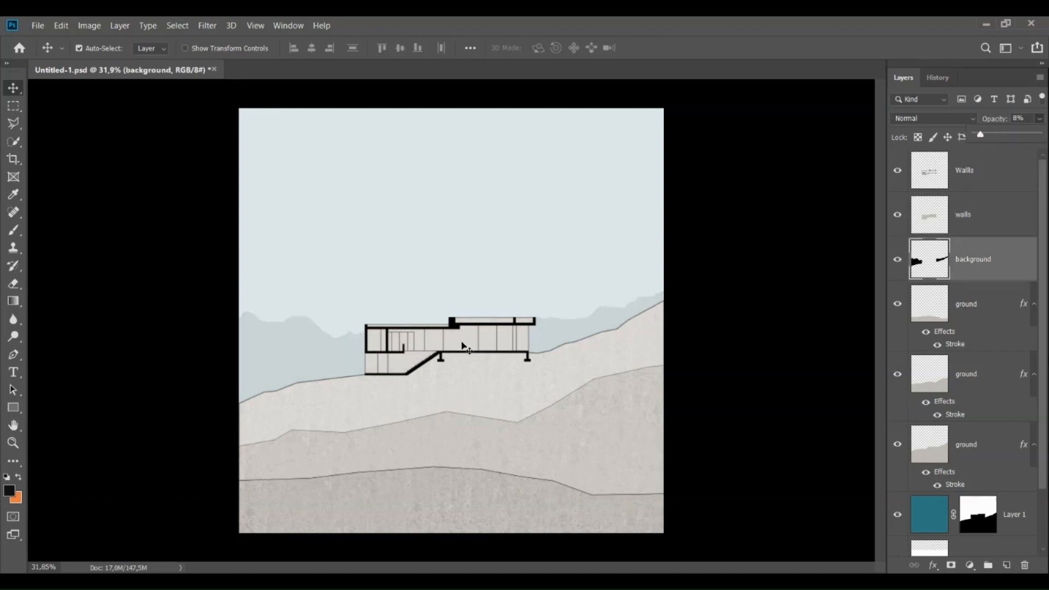
{"action": "left_click", "coordinate": [463, 347]}
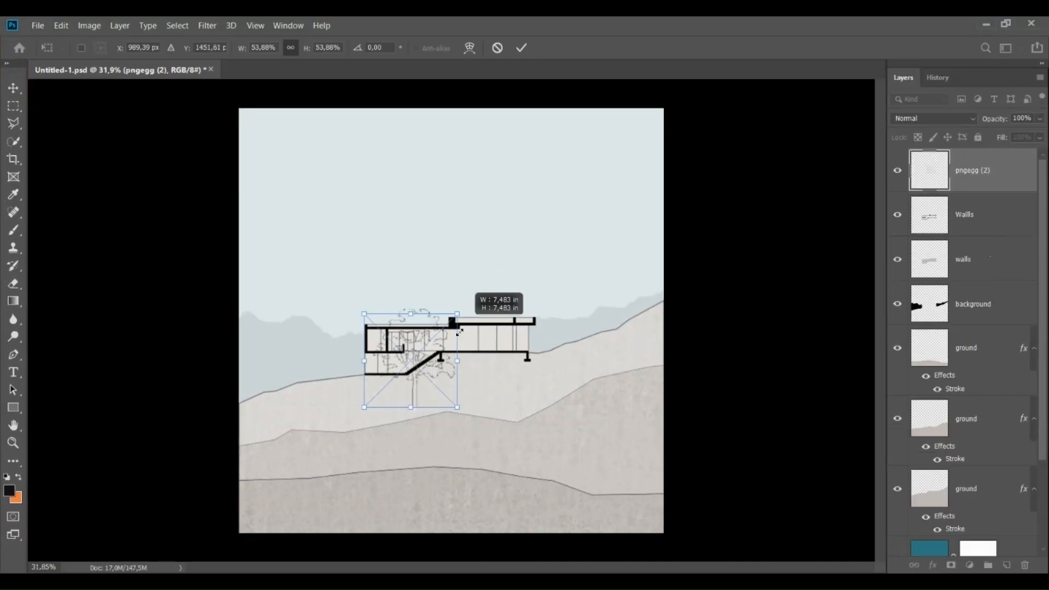
Scale the imported tree cutout to about 22.9% and stand it on the ground line below and left of the house
{"action": "scroll", "coordinate": [388, 386], "scroll_direction": "up", "scroll_amount": 2}
{"action": "left_click_drag", "start_coordinate": [394, 387], "coordinate": [281, 404]}
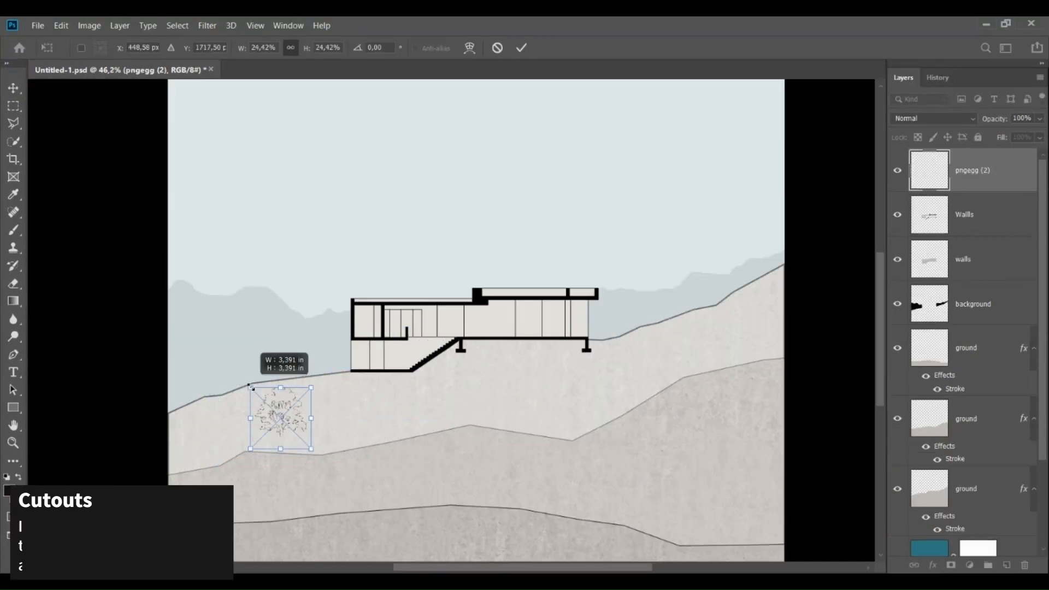
{"action": "key", "text": "Return"}
{"action": "scroll", "coordinate": [281, 414], "scroll_direction": "up", "scroll_amount": 10}
{"action": "key", "text": "ctrl+t"}
{"action": "left_click_drag", "start_coordinate": [317, 295], "coordinate": [424, 372]}
{"action": "scroll", "coordinate": [290, 393], "scroll_direction": "down", "scroll_amount": 3}
{"action": "key", "text": "Return"}
Add a smaller copy of the tree directly beside the first one
{"action": "key", "text": "ctrl+t"}
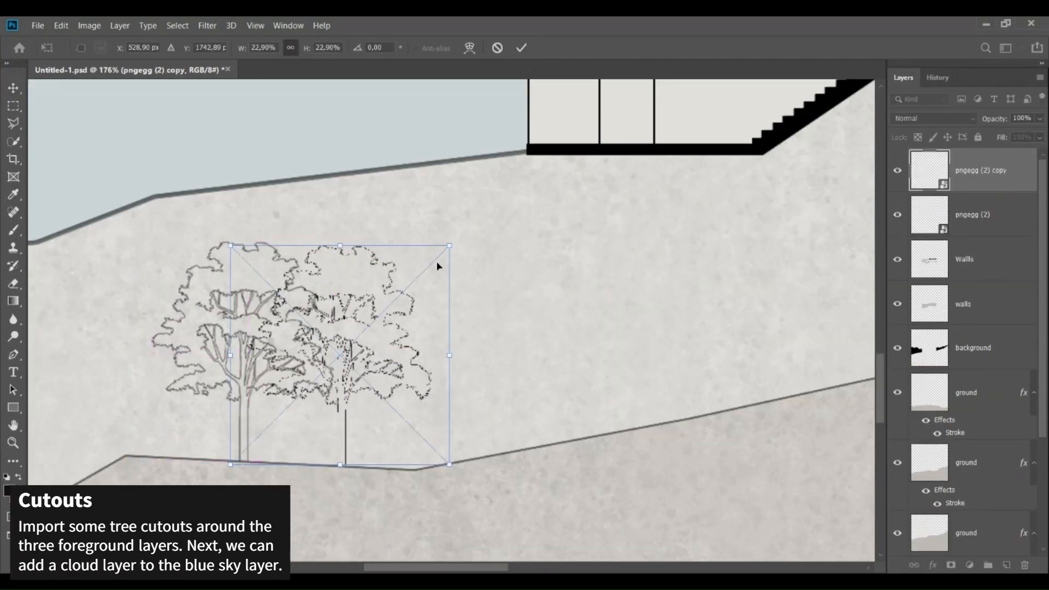
{"action": "left_click_drag", "start_coordinate": [448, 245], "coordinate": [398, 295]}
{"action": "left_click", "coordinate": [521, 48]}
Copy a tree to the right-hand hillside and stand it on the slope near the image edge
{"action": "scroll", "coordinate": [267, 369], "scroll_direction": "down", "scroll_amount": 10}
{"action": "left_click_drag", "start_coordinate": [272, 367], "coordinate": [744, 223]}
{"action": "scroll", "coordinate": [745, 222], "scroll_direction": "down", "scroll_amount": 1}
{"action": "key", "text": "ctrl+t"}
{"action": "left_click_drag", "start_coordinate": [684, 258], "coordinate": [729, 218]}
{"action": "scroll", "coordinate": [754, 202], "scroll_direction": "up", "scroll_amount": 10}
{"action": "scroll", "coordinate": [587, 449], "scroll_direction": "down", "scroll_amount": 6}
{"action": "left_click", "coordinate": [521, 48]}
Duplicate the hillside tree, scale the copy down slightly and set it lower on the slope beside the original
{"action": "left_click_drag", "start_coordinate": [650, 273], "coordinate": [606, 273]}
{"action": "scroll", "coordinate": [639, 393], "scroll_direction": "up", "scroll_amount": 6}
{"action": "key", "text": "ctrl+t"}
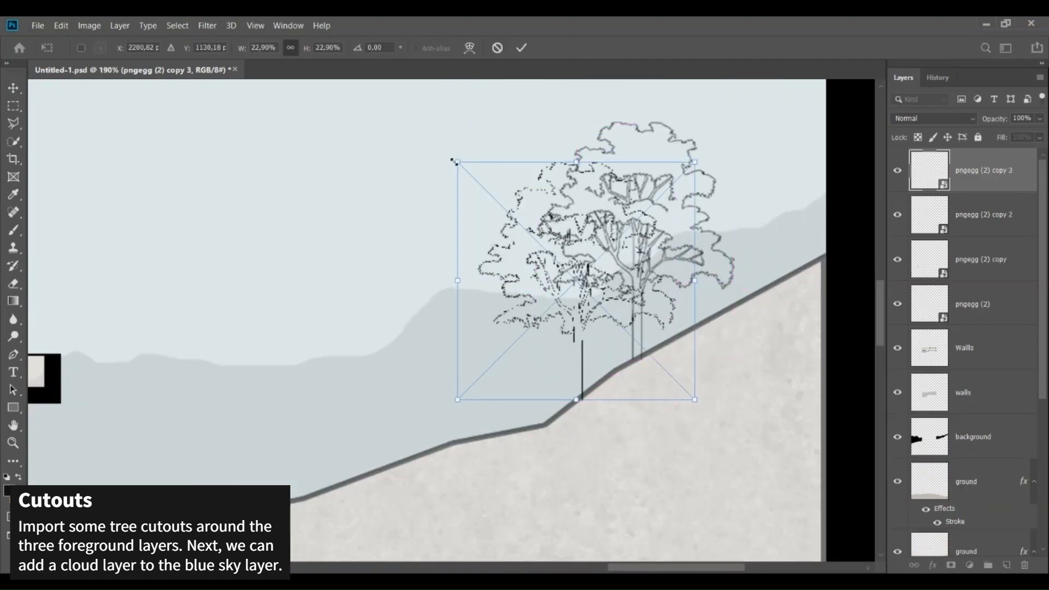
{"action": "left_click_drag", "start_coordinate": [458, 162], "coordinate": [475, 179]}
{"action": "left_click_drag", "start_coordinate": [630, 328], "coordinate": [555, 362]}
{"action": "left_click", "coordinate": [521, 48]}
{"action": "scroll", "coordinate": [633, 254], "scroll_direction": "down", "scroll_amount": 10}
{"action": "left_click", "coordinate": [227, 379]}
{"action": "scroll", "coordinate": [228, 379], "scroll_direction": "up", "scroll_amount": 6}
{"action": "left_click_drag", "start_coordinate": [240, 377], "coordinate": [313, 379]}
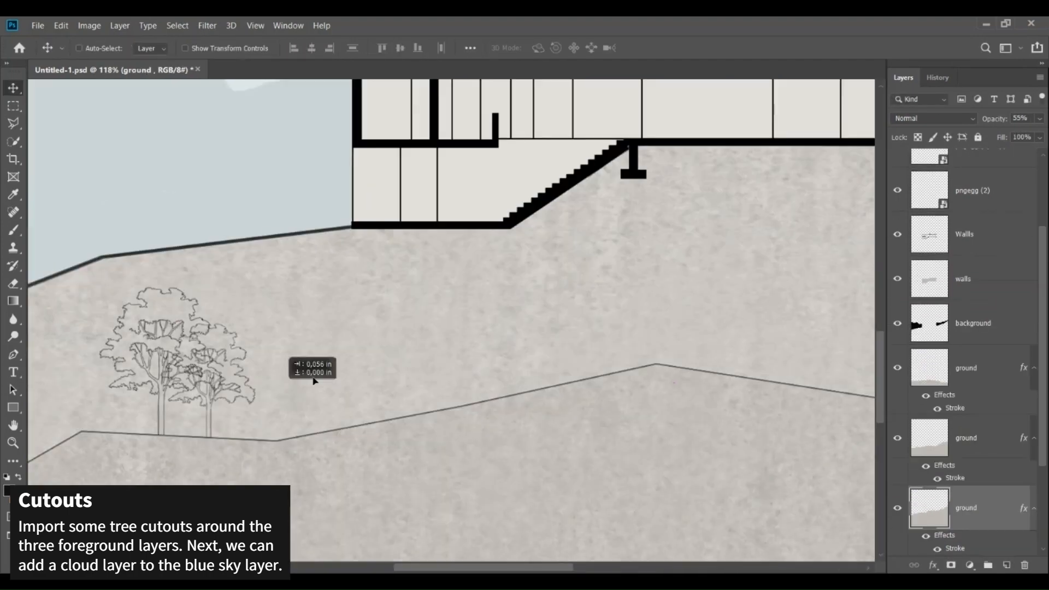
Duplicate the smaller left tree and place the copy on the upper ground boundary below the house's right end
{"action": "scroll", "coordinate": [235, 366], "scroll_direction": "up", "scroll_amount": 10}
{"action": "left_click_drag", "start_coordinate": [257, 348], "coordinate": [537, 323]}
{"action": "scroll", "coordinate": [537, 324], "scroll_direction": "down", "scroll_amount": 10}
{"action": "key", "text": "ctrl+t"}
{"action": "scroll", "coordinate": [436, 316], "scroll_direction": "up", "scroll_amount": 1}
{"action": "left_click_drag", "start_coordinate": [294, 399], "coordinate": [556, 387]}
{"action": "left_click", "coordinate": [521, 48]}
{"action": "scroll", "coordinate": [590, 326], "scroll_direction": "down", "scroll_amount": 3}
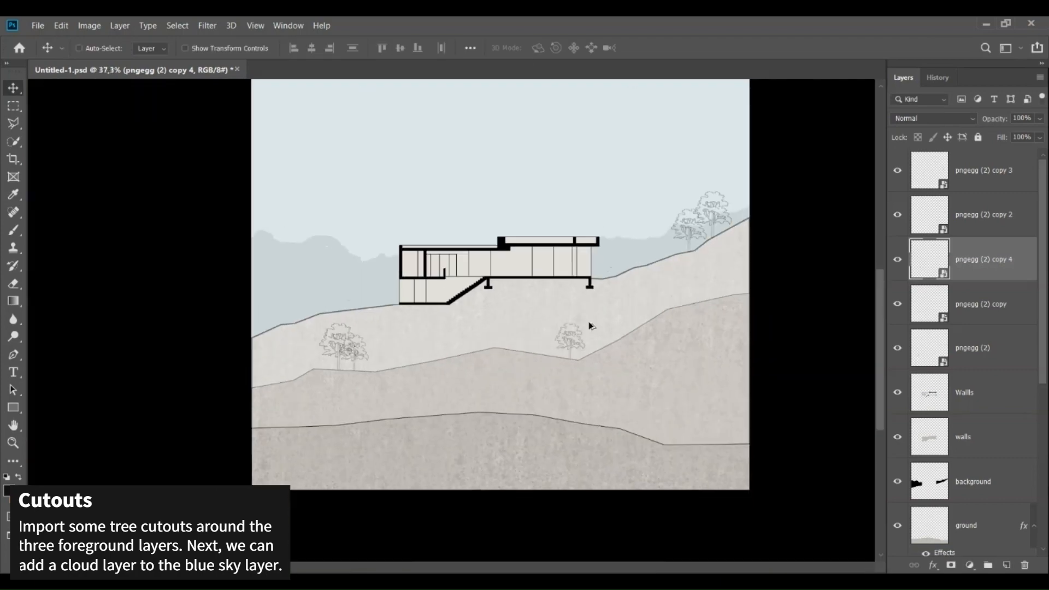
Place one tree copy at the right end of the lowest ground line and another, scaled to 19.87%, near its middle
{"action": "scroll", "coordinate": [349, 344], "scroll_direction": "up", "scroll_amount": 10}
{"action": "left_click_drag", "start_coordinate": [258, 394], "coordinate": [614, 358]}
{"action": "key", "text": "ctrl+t"}
{"action": "scroll", "coordinate": [311, 328], "scroll_direction": "down", "scroll_amount": 10}
{"action": "left_click_drag", "start_coordinate": [362, 300], "coordinate": [680, 381]}
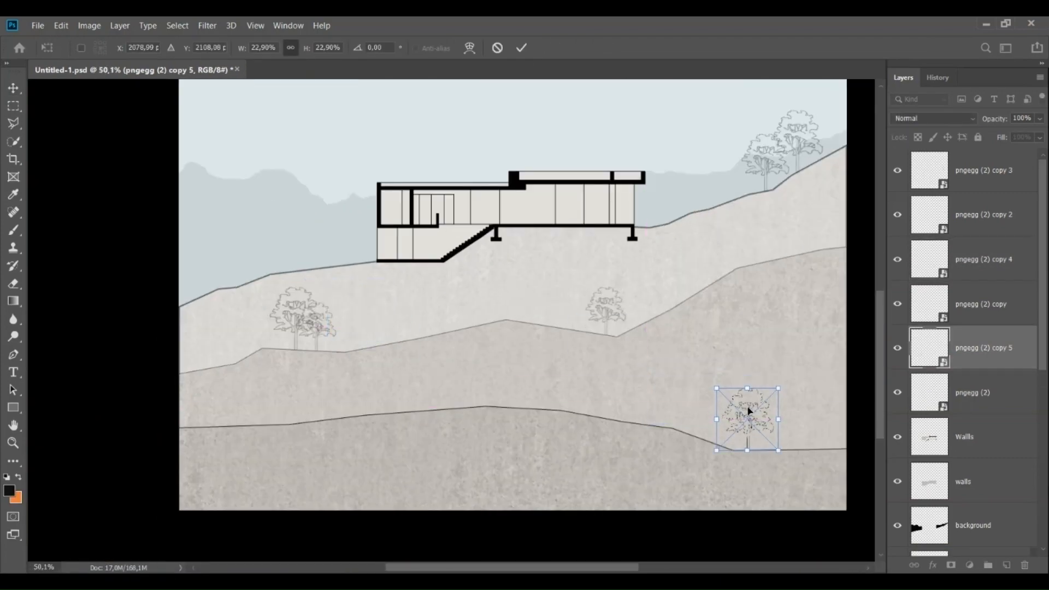
{"action": "key", "text": "Return"}
{"action": "scroll", "coordinate": [779, 385], "scroll_direction": "down", "scroll_amount": 2}
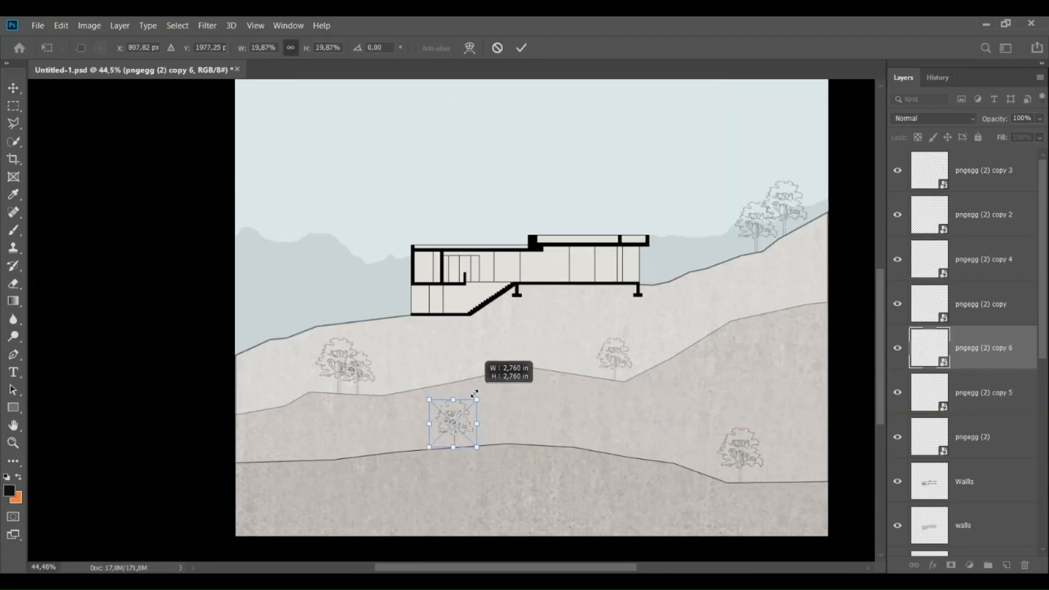
{"action": "key", "text": "Return"}
{"action": "scroll", "coordinate": [471, 396], "scroll_direction": "down", "scroll_amount": 2}
Move the large left tree down the slope toward the image edge and bring the smaller tree close beside it
{"action": "scroll", "coordinate": [319, 440], "scroll_direction": "up", "scroll_amount": 9}
{"action": "left_click_drag", "start_coordinate": [566, 319], "coordinate": [334, 373]}
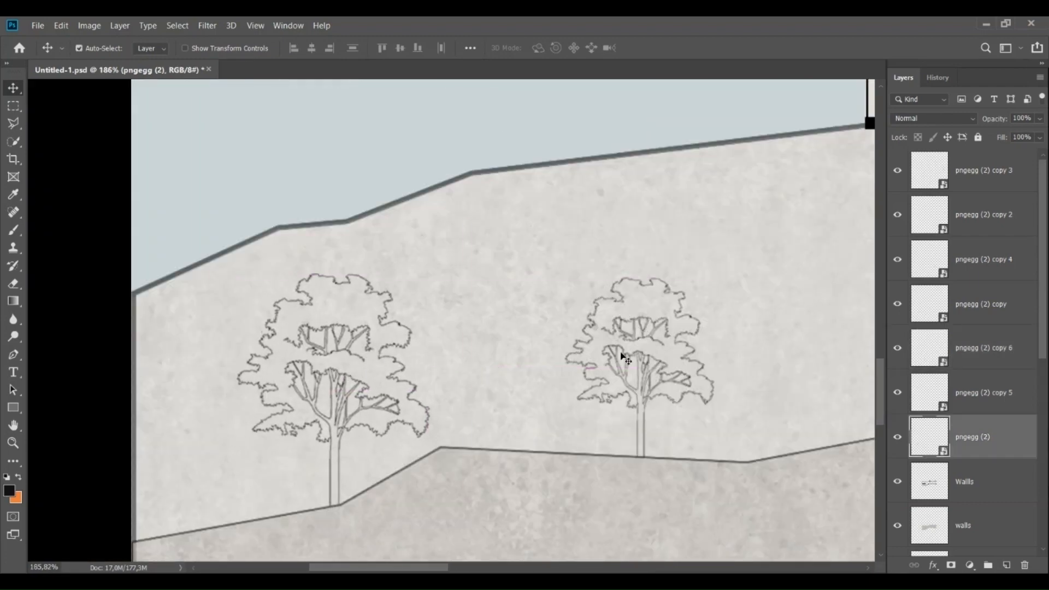
{"action": "key", "text": "ctrl+z"}
{"action": "left_click_drag", "start_coordinate": [623, 359], "coordinate": [469, 359]}
{"action": "scroll", "coordinate": [328, 399], "scroll_direction": "down", "scroll_amount": 7}
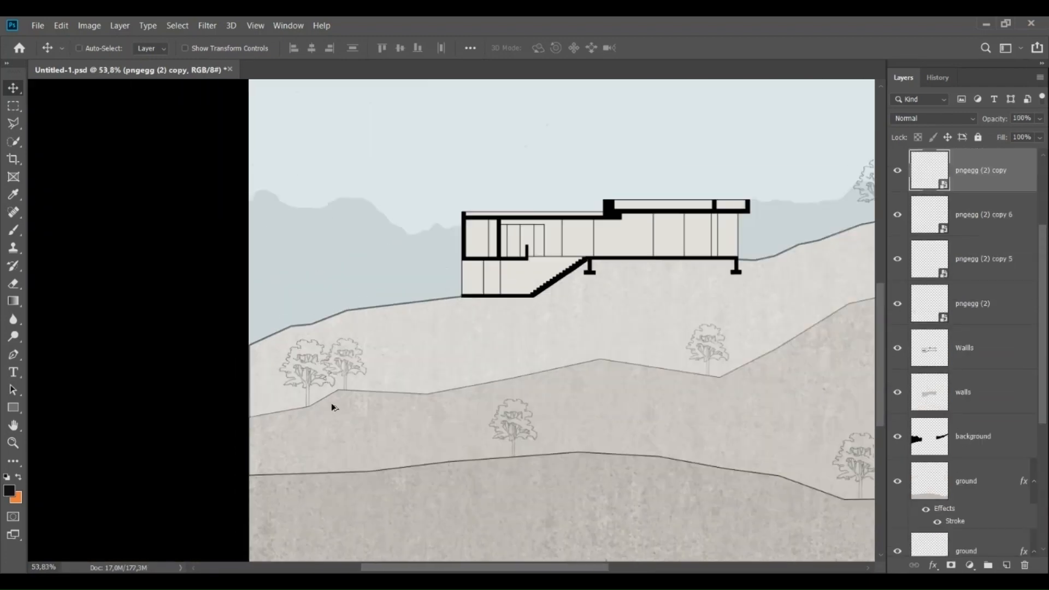
{"action": "scroll", "coordinate": [349, 416], "scroll_direction": "down", "scroll_amount": 2}
{"action": "scroll", "coordinate": [667, 479], "scroll_direction": "down", "scroll_amount": 1}
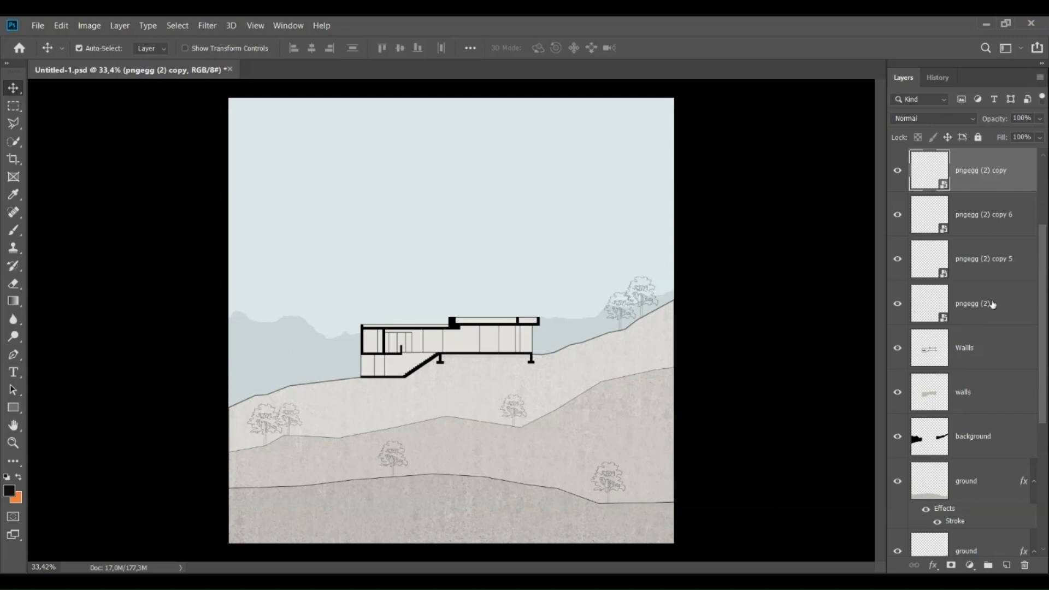
{"action": "scroll", "coordinate": [992, 307], "scroll_direction": "up", "scroll_amount": 3}
{"action": "left_click", "coordinate": [988, 173]}
{"action": "left_click", "coordinate": [972, 441], "text": "shift"}
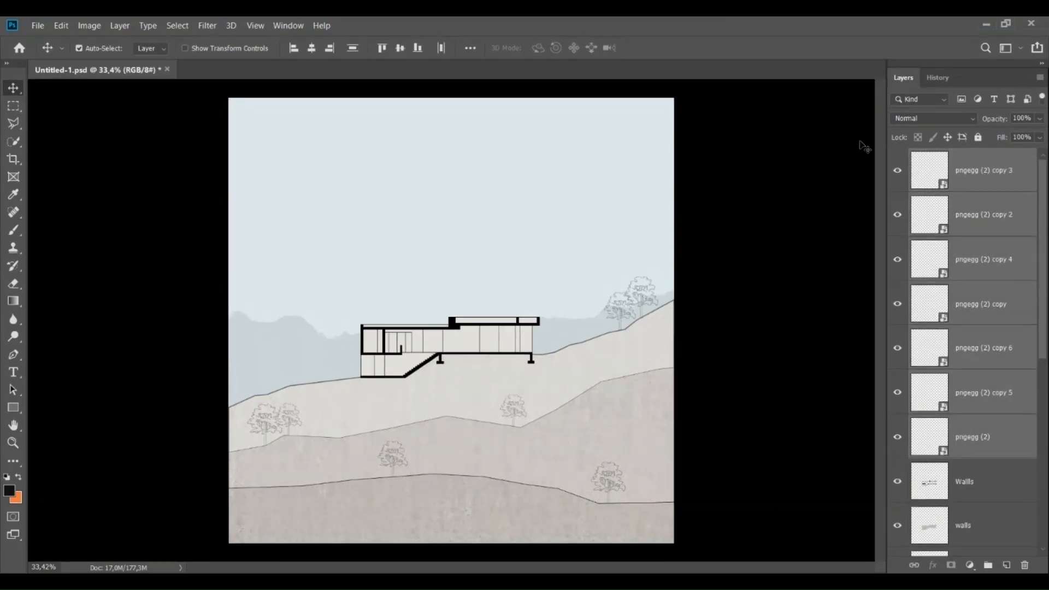
{"action": "left_click", "coordinate": [798, 331], "text": "ctrl"}
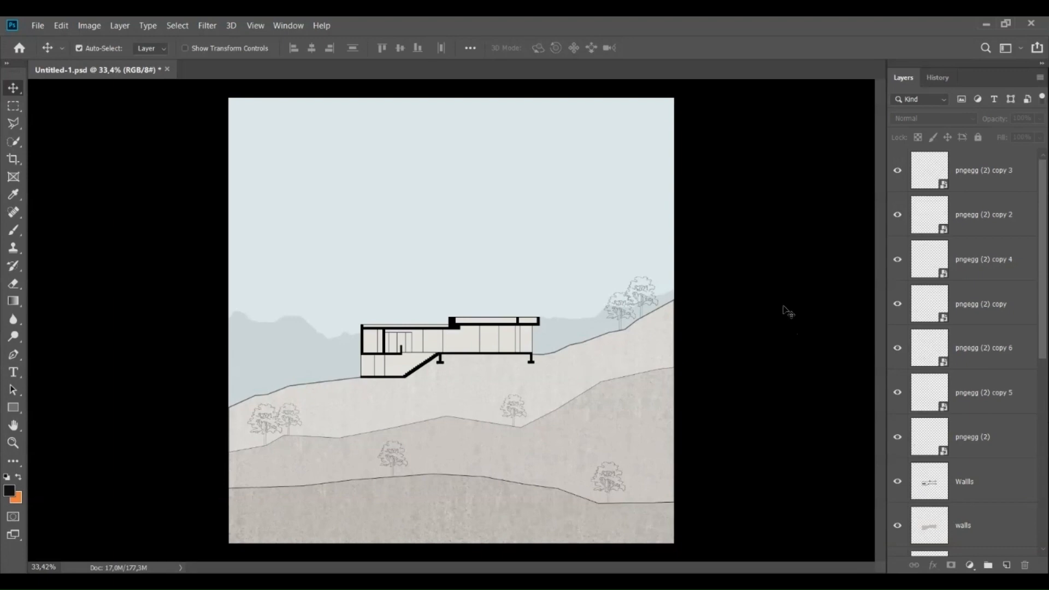
Enlarge the robinsarchitecture _Cloud 03 image to about 152% and position it over the sky
{"action": "key", "text": "ctrl+t"}
{"action": "left_click_drag", "start_coordinate": [539, 384], "coordinate": [539, 339]}
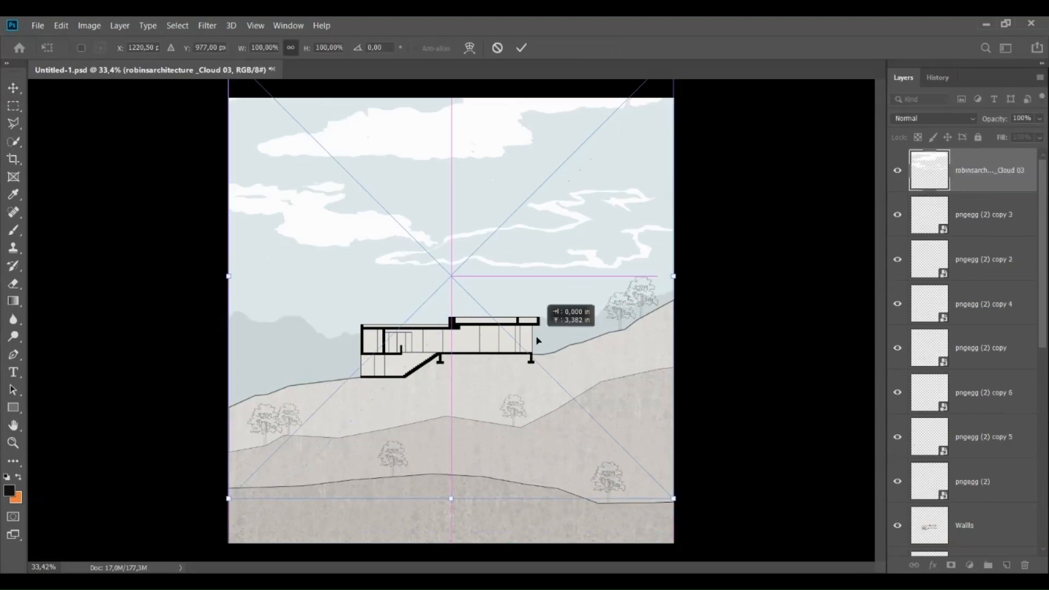
{"action": "scroll", "coordinate": [538, 350], "scroll_direction": "down", "scroll_amount": 5}
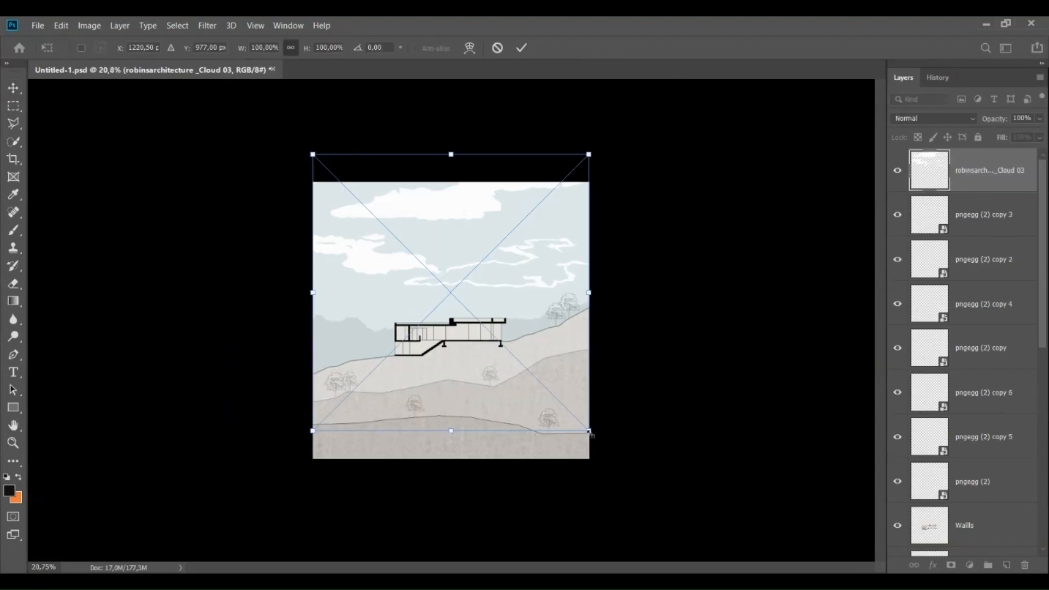
{"action": "left_click_drag", "start_coordinate": [590, 430], "coordinate": [734, 571]}
{"action": "left_click_drag", "start_coordinate": [618, 389], "coordinate": [601, 351]}
{"action": "scroll", "coordinate": [450, 300], "scroll_direction": "up", "scroll_amount": 5}
{"action": "scroll", "coordinate": [449, 299], "scroll_direction": "up", "scroll_amount": 2}
{"action": "left_click_drag", "start_coordinate": [460, 382], "coordinate": [445, 344]}
{"action": "scroll", "coordinate": [455, 249], "scroll_direction": "down", "scroll_amount": 4}
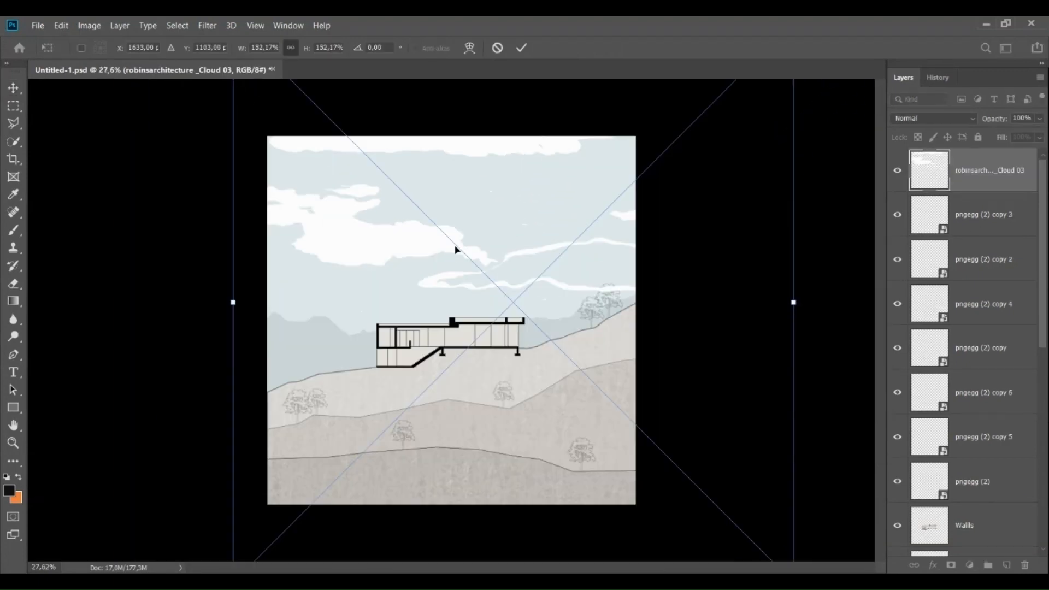
Refine the cloud image's scale to about 154%, shift it over the sky and apply the transform
{"action": "left_click_drag", "start_coordinate": [494, 205], "coordinate": [471, 206]}
{"action": "scroll", "coordinate": [471, 206], "scroll_direction": "down", "scroll_amount": 3}
{"action": "left_click_drag", "start_coordinate": [691, 517], "coordinate": [777, 585]}
{"action": "left_click_drag", "start_coordinate": [521, 241], "coordinate": [528, 224]}
{"action": "scroll", "coordinate": [765, 230], "scroll_direction": "down", "scroll_amount": 4}
{"action": "left_click_drag", "start_coordinate": [671, 495], "coordinate": [625, 450]}
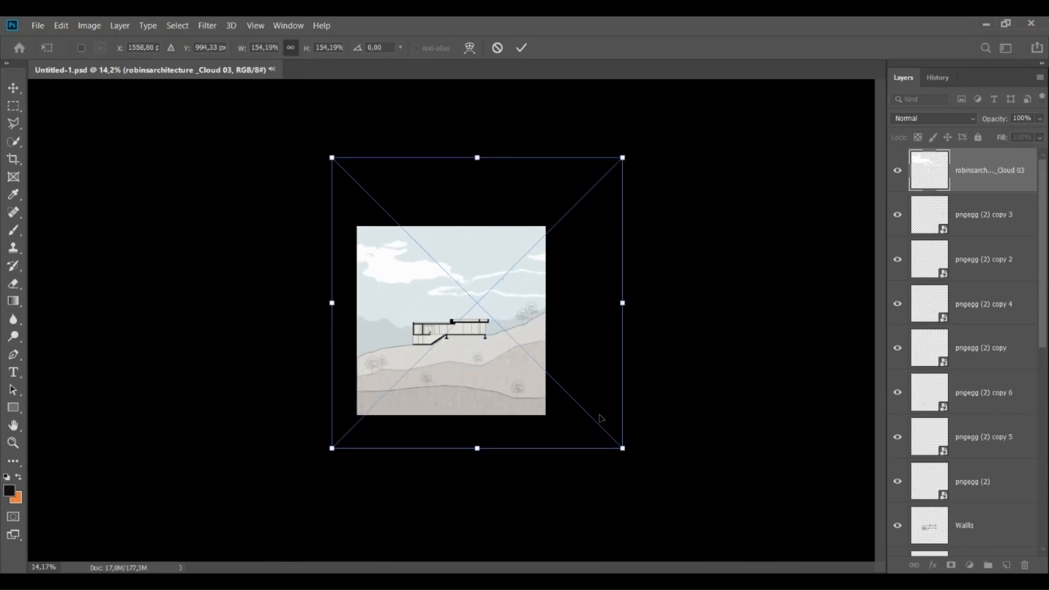
{"action": "scroll", "coordinate": [464, 284], "scroll_direction": "up", "scroll_amount": 5}
{"action": "left_click_drag", "start_coordinate": [452, 272], "coordinate": [467, 290]}
{"action": "left_click", "coordinate": [523, 48]}
Load the clouds as a selection, subtract the thin streaks with the Polygonal Lasso and add a layer mask
{"action": "scroll", "coordinate": [420, 221], "scroll_direction": "up", "scroll_amount": 4}
{"action": "left_click", "coordinate": [929, 170], "text": "ctrl"}
{"action": "key", "text": "l"}
{"action": "left_click", "coordinate": [120, 48]}
{"action": "scroll", "coordinate": [585, 309], "scroll_direction": "up", "scroll_amount": 5}
{"action": "left_click", "coordinate": [486, 234]}
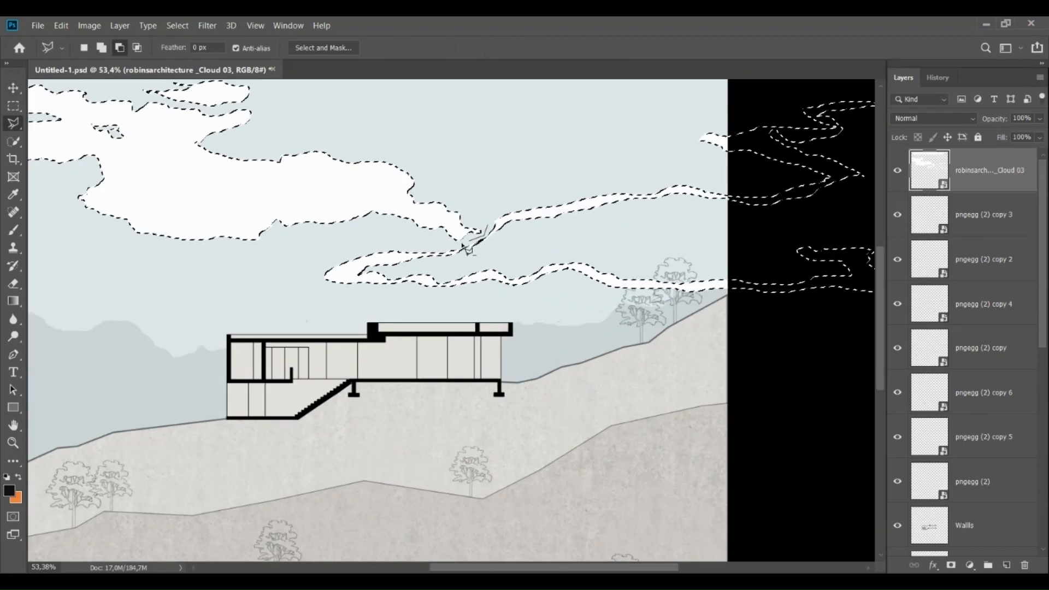
{"action": "left_click", "coordinate": [320, 251]}
{"action": "scroll", "coordinate": [546, 327], "scroll_direction": "down", "scroll_amount": 4}
{"action": "left_click", "coordinate": [951, 566]}
{"action": "scroll", "coordinate": [590, 276], "scroll_direction": "down", "scroll_amount": 2}
Flip the masked cloud layer horizontally, reposition it over the sky and keep its opacity at 100%
{"action": "key", "text": "v"}
{"action": "left_click", "coordinate": [929, 170]}
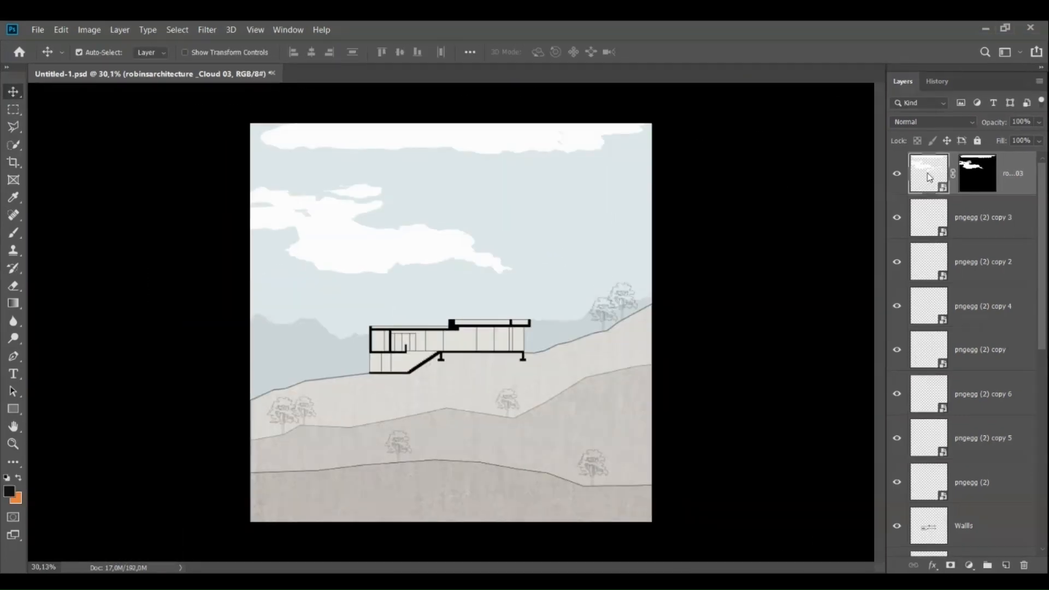
{"action": "key", "text": "ctrl+t"}
{"action": "right_click", "coordinate": [503, 197]}
{"action": "left_click", "coordinate": [546, 418]}
{"action": "left_click_drag", "start_coordinate": [609, 274], "coordinate": [427, 274]}
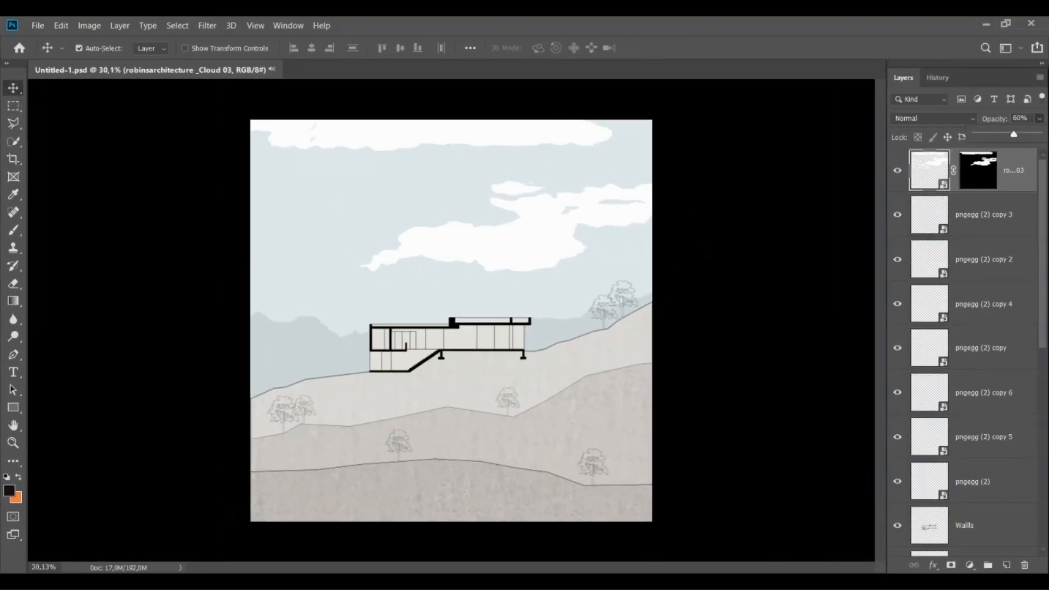
{"action": "left_click_drag", "start_coordinate": [1013, 134], "coordinate": [1042, 135]}
Draw a small cloud at the sky's left edge with the Lasso on a new layer and fill it with white
{"action": "left_click", "coordinate": [1025, 565]}
{"action": "left_click", "coordinate": [555, 241]}
{"action": "left_click_drag", "start_coordinate": [12, 122], "coordinate": [49, 122]}
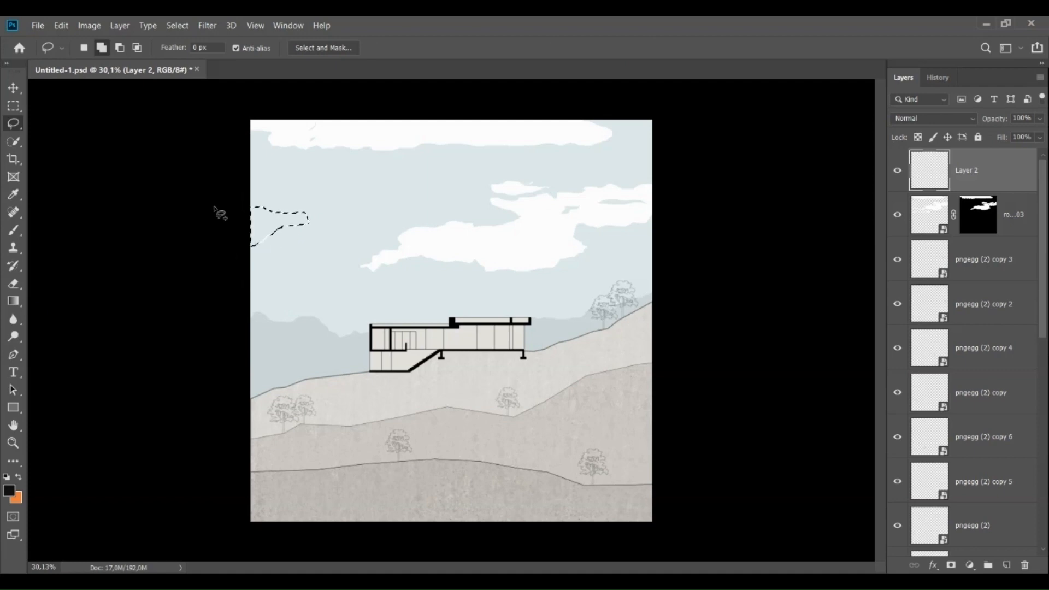
{"action": "left_click", "coordinate": [61, 25]}
{"action": "left_click", "coordinate": [82, 229]}
{"action": "left_click", "coordinate": [684, 166]}
{"action": "left_click", "coordinate": [677, 278]}
{"action": "left_click", "coordinate": [766, 169]}
{"action": "key", "text": "ctrl+d"}
Merge the small cloud with the masked cloud layer and name the merged layer Cloads
{"action": "left_click", "coordinate": [1020, 216], "text": "ctrl"}
{"action": "key", "text": "ctrl+e"}
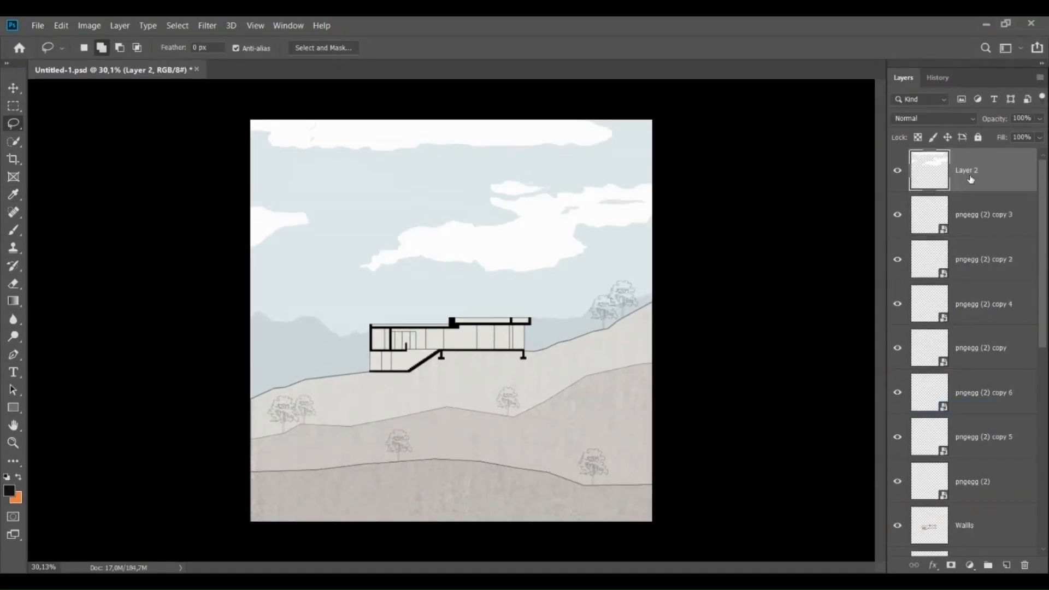
{"action": "left_click", "coordinate": [970, 173]}
{"action": "type", "text": "Cloads"}
{"action": "left_click", "coordinate": [989, 202]}
Set the cloud layer's opacity to 25%
{"action": "left_click", "coordinate": [989, 175]}
{"action": "left_click", "coordinate": [1039, 119]}
{"action": "left_click_drag", "start_coordinate": [1041, 134], "coordinate": [1002, 134]}
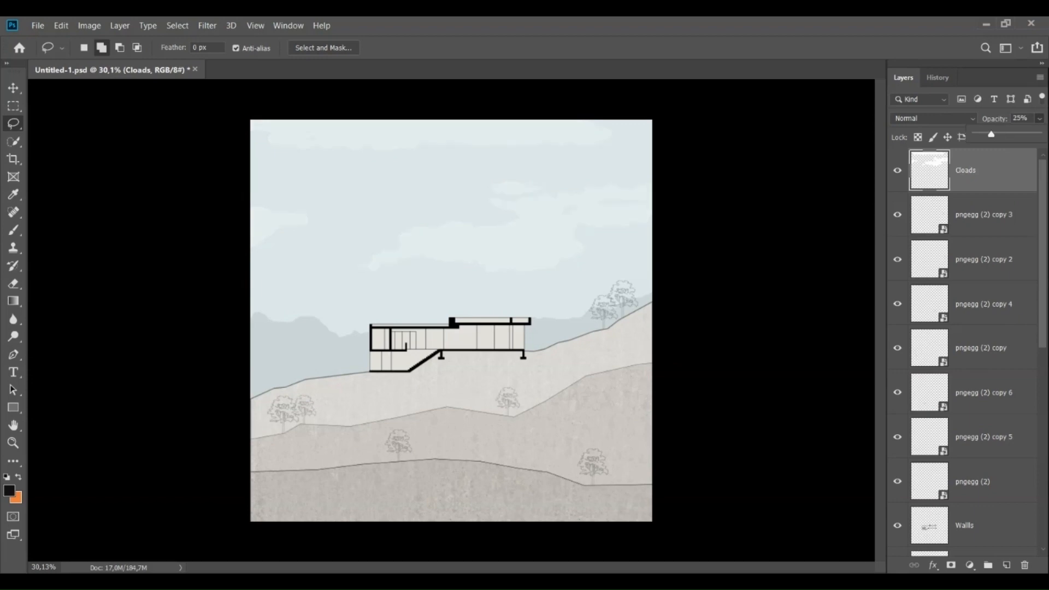
Merge all the tree cutouts into one layer and open the Hue/Saturation adjustment
{"action": "left_click", "coordinate": [986, 224]}
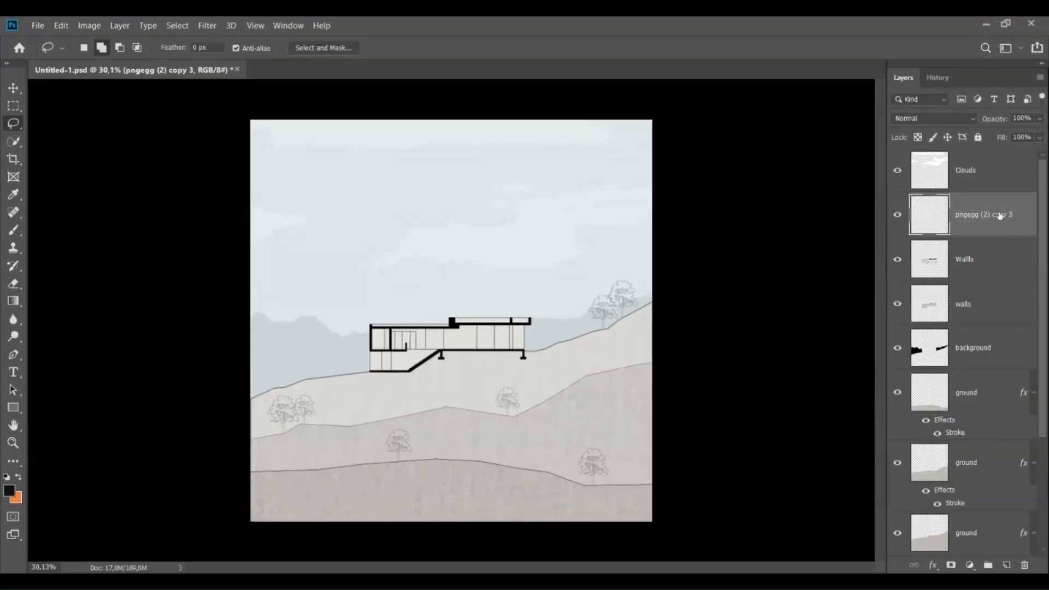
{"action": "key", "text": "ctrl+u"}
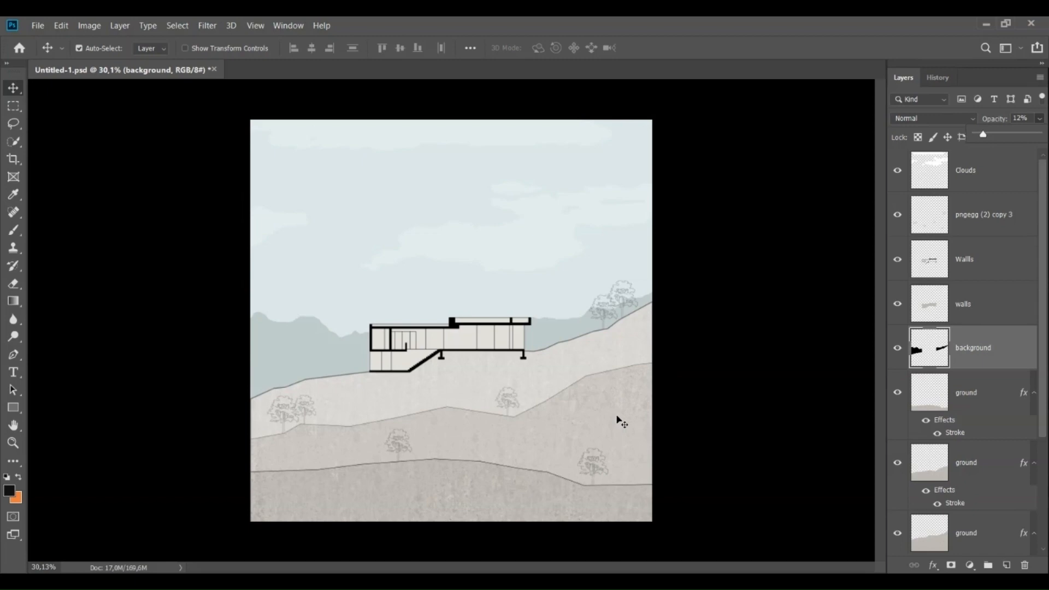
Rename the merged tree layer as Tree
{"action": "left_click", "coordinate": [991, 188]}
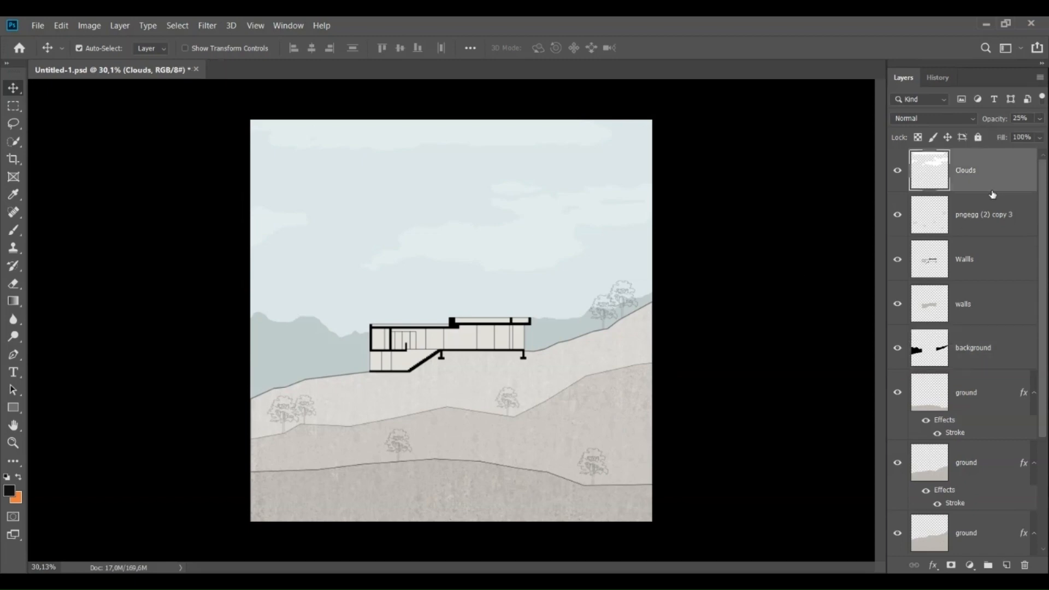
{"action": "double_click", "coordinate": [977, 216]}
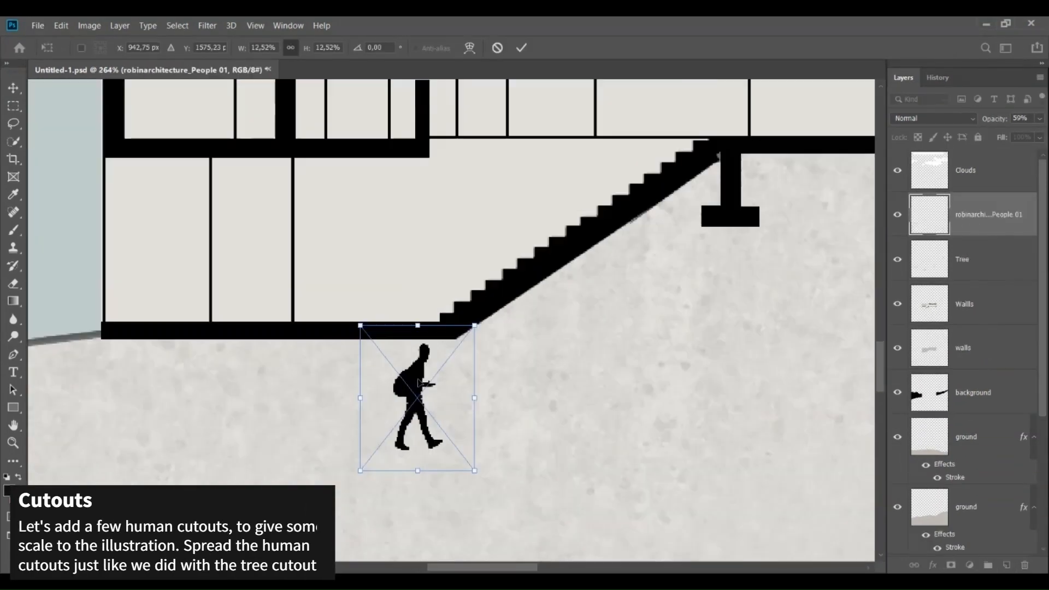
Place the People 01 silhouette on the far-left slope and the People 04 silhouette at the foot of the stairs
{"action": "left_click_drag", "start_coordinate": [427, 376], "coordinate": [414, 393]}
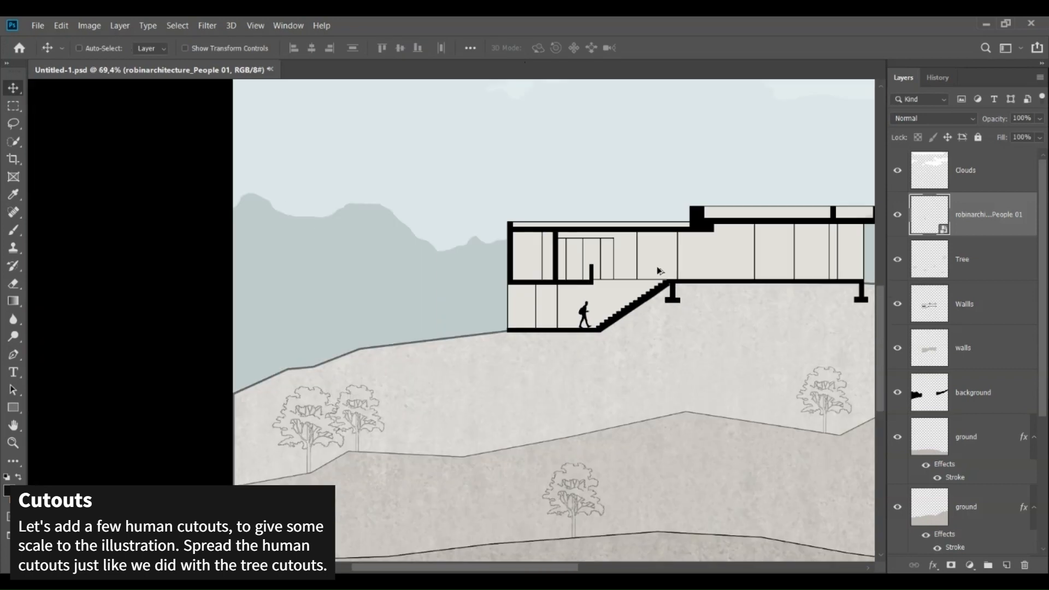
{"action": "left_click_drag", "start_coordinate": [617, 290], "coordinate": [209, 346]}
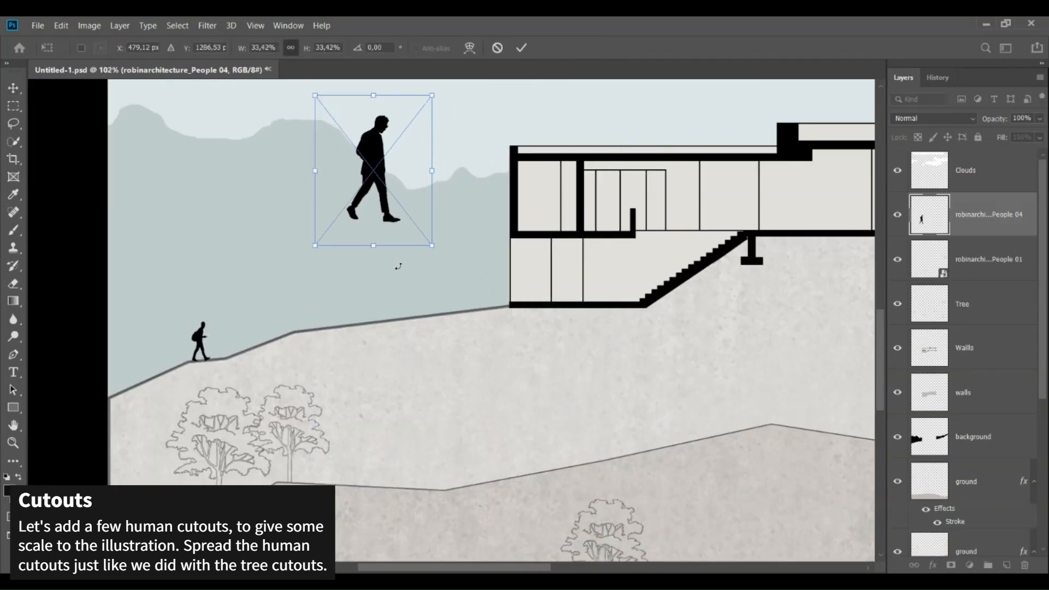
{"action": "left_click_drag", "start_coordinate": [377, 174], "coordinate": [235, 295]}
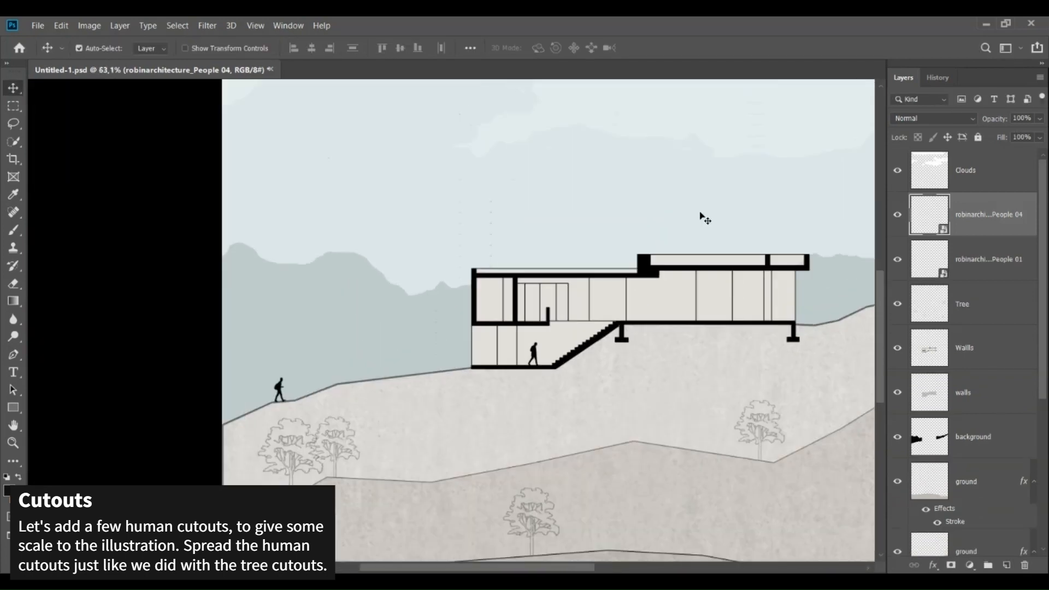
Scale the People 02 silhouette to about 12% and stand it on the house's upper floor slab
{"action": "left_click_drag", "start_coordinate": [590, 256], "coordinate": [546, 300]}
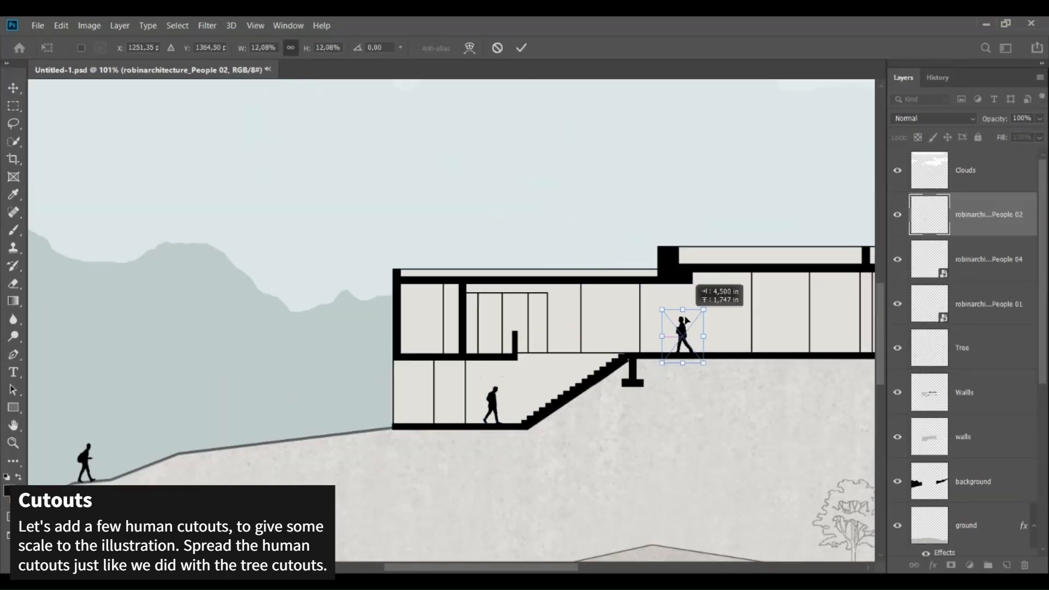
{"action": "left_click_drag", "start_coordinate": [685, 320], "coordinate": [685, 320]}
{"action": "key", "text": "Up"}
{"action": "key", "text": "Up"}
{"action": "key", "text": "Up"}
{"action": "key", "text": "Up"}
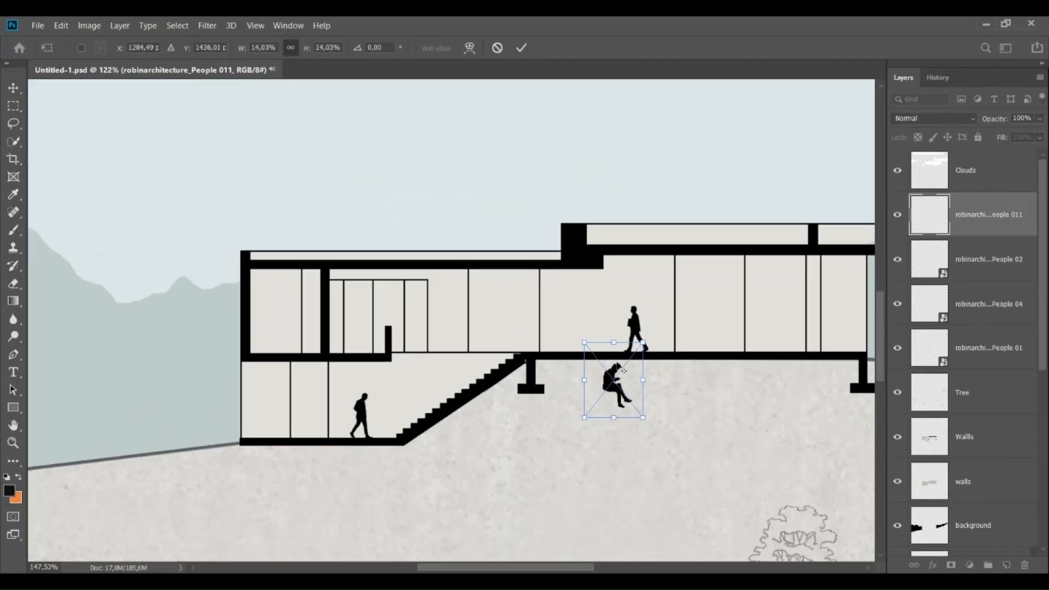
Seat the People 011 silhouette on the roof by the raised block and place the running People 06 silhouette on the right slope
{"action": "left_click_drag", "start_coordinate": [541, 251], "coordinate": [558, 270]}
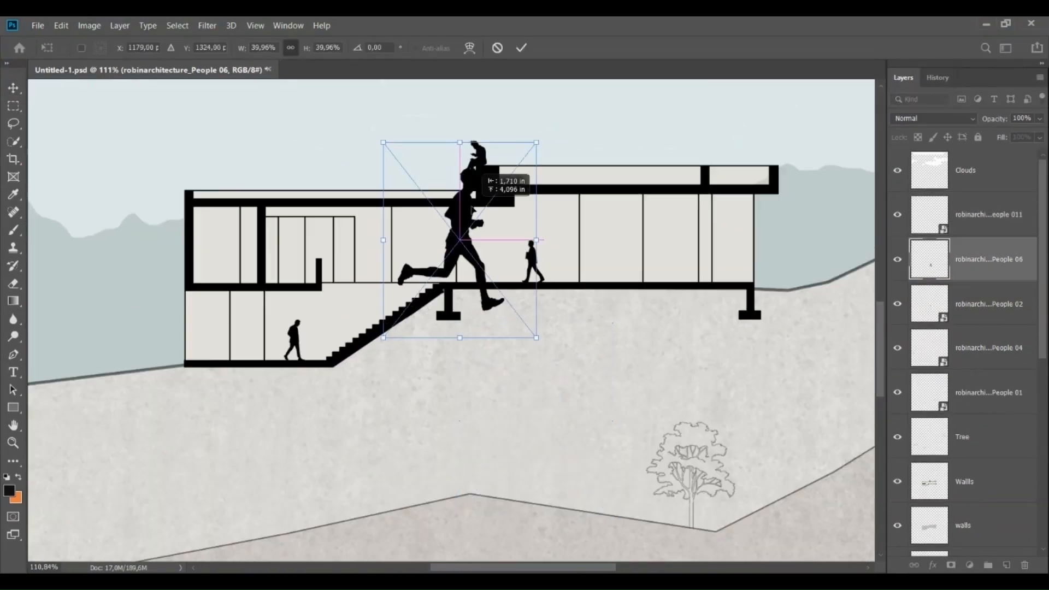
{"action": "left_click_drag", "start_coordinate": [465, 198], "coordinate": [492, 264]}
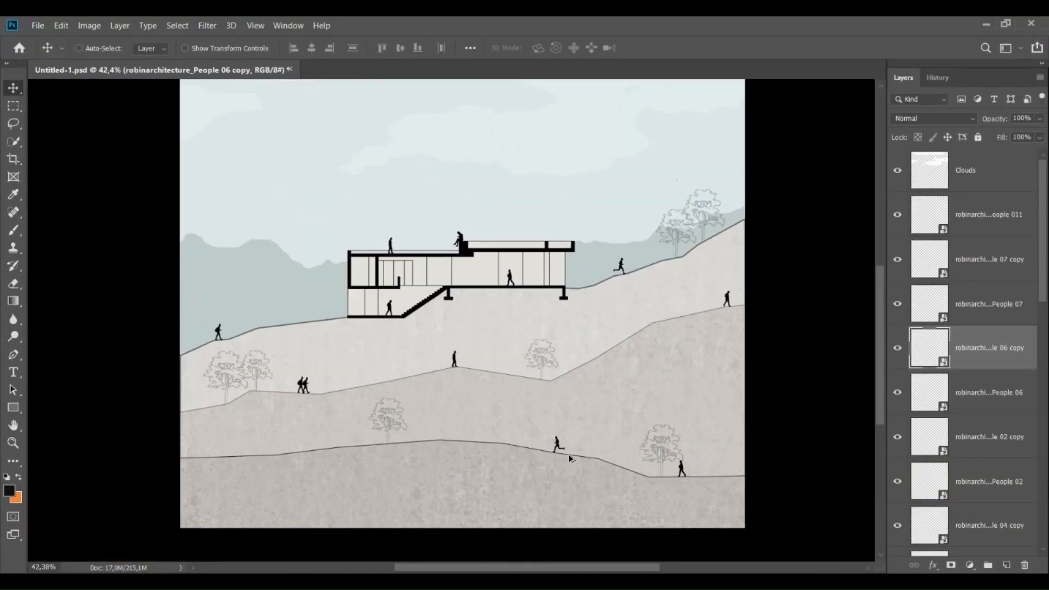
Merge all the people silhouette layers into one layer
{"action": "left_click", "coordinate": [983, 218]}
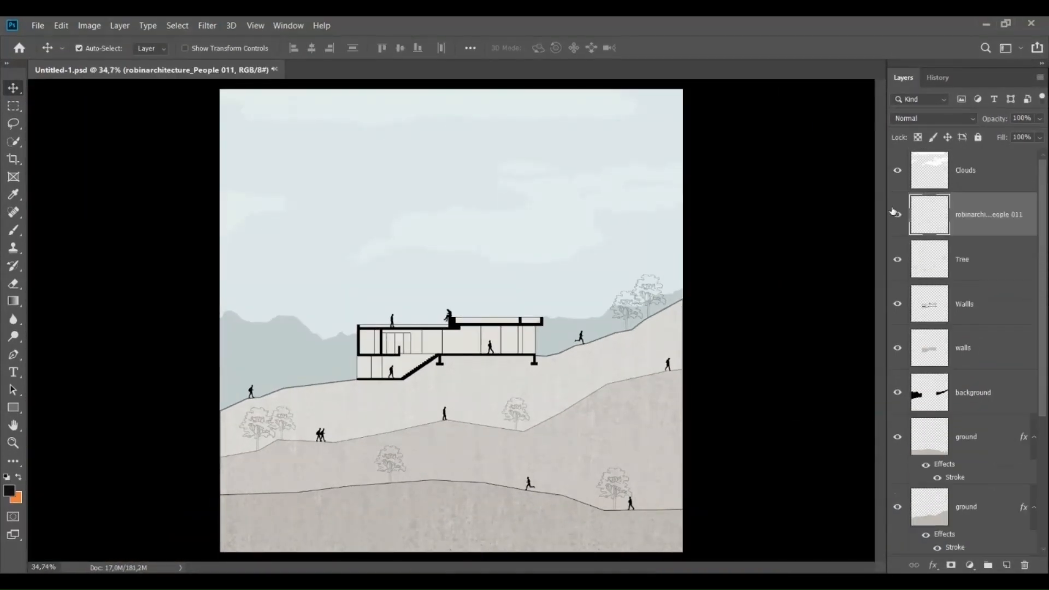
Import another pngegg (2) tree cutout, scale it down and place it beside the middle tree on the lowest ground line
{"action": "left_click", "coordinate": [978, 258]}
{"action": "left_click_drag", "start_coordinate": [389, 469], "coordinate": [388, 466]}
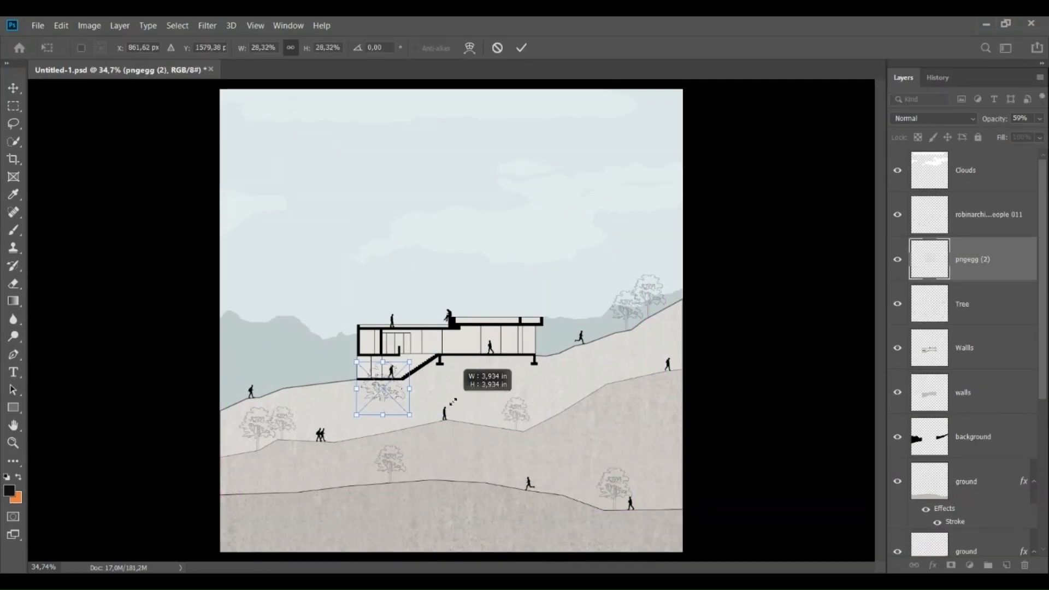
{"action": "scroll", "coordinate": [360, 432], "scroll_direction": "up", "scroll_amount": 5}
{"action": "key", "text": "Return"}
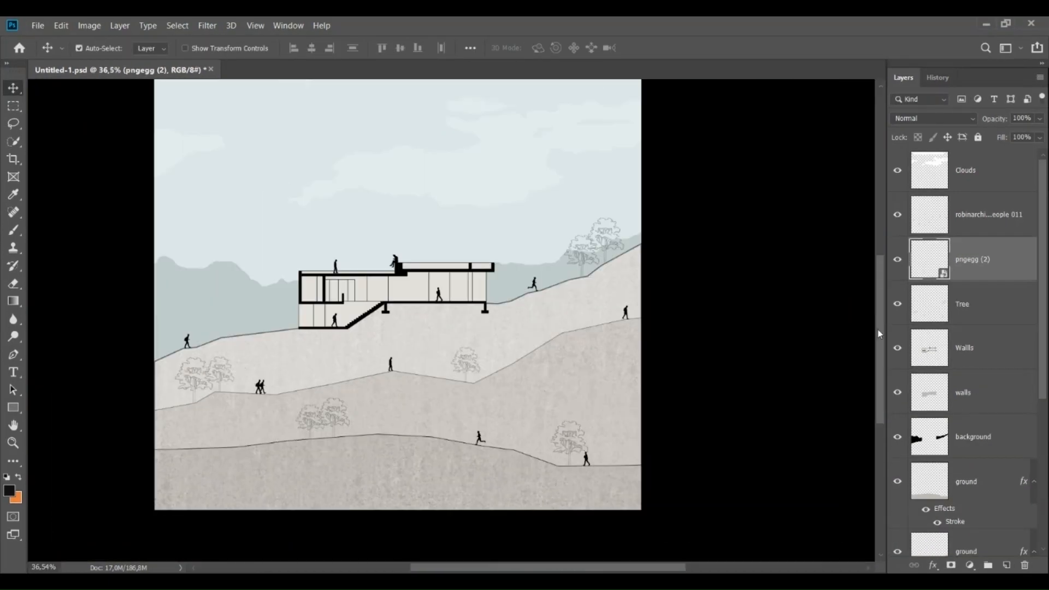
Rename the merged silhouettes layer as People
{"action": "double_click", "coordinate": [985, 214]}
{"action": "key", "text": "Return"}
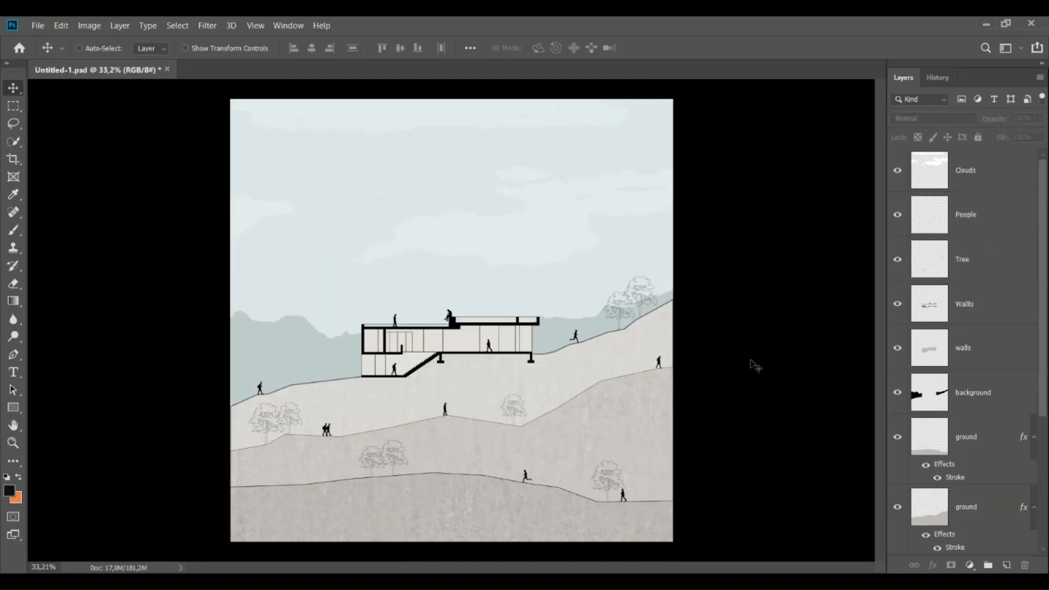